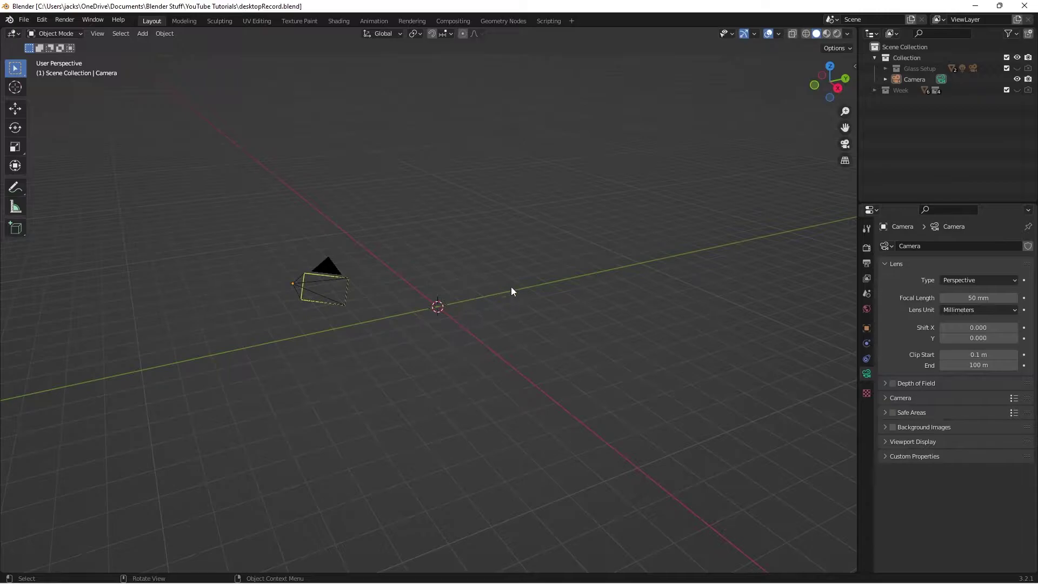
- Add an ico sphere with 5 subdivisions at the world origin and shade it smooth
middle_click_drag(517, 291, 497, 315)
key("shift+a")
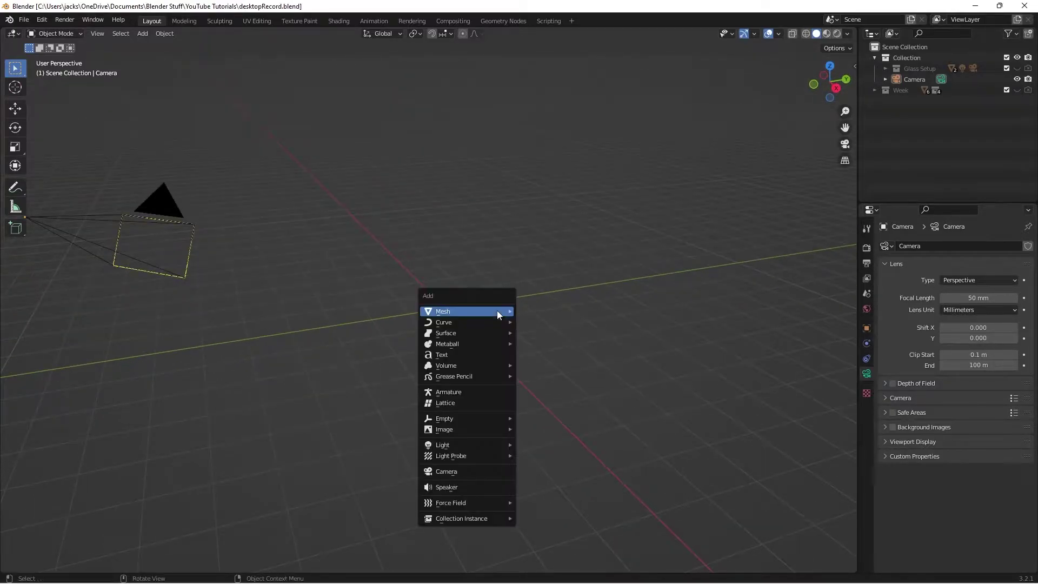
mouse_move(497, 311)
left_click(536, 354)
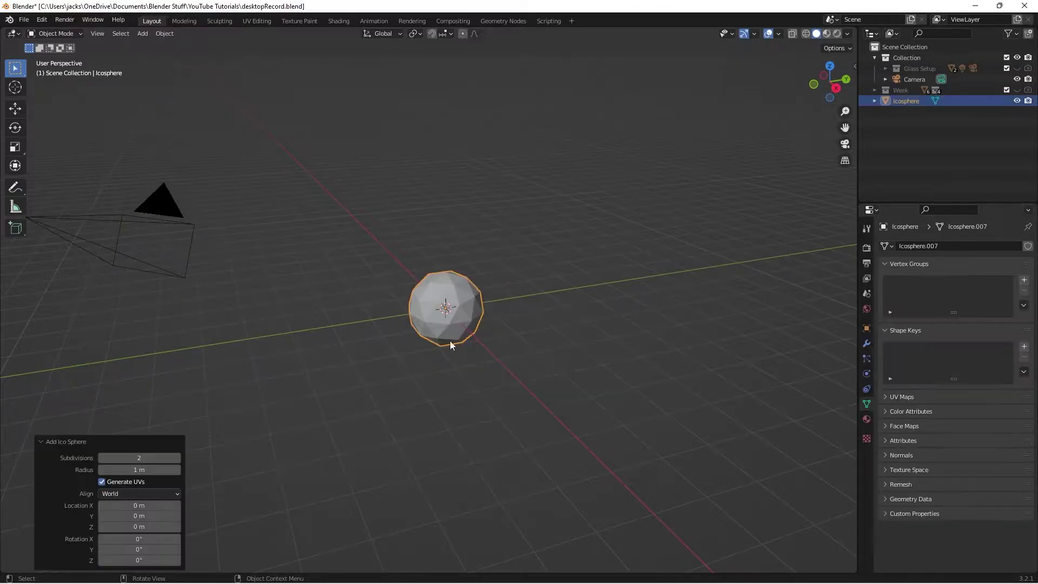
left_click(148, 458)
type("5")
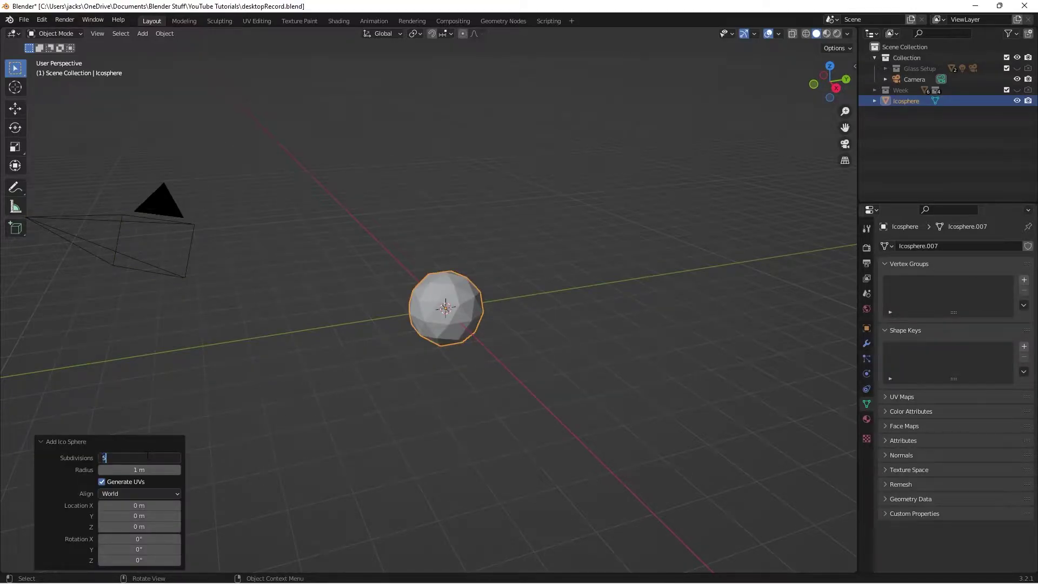
key("Return")
right_click(464, 310)
left_click(466, 311)
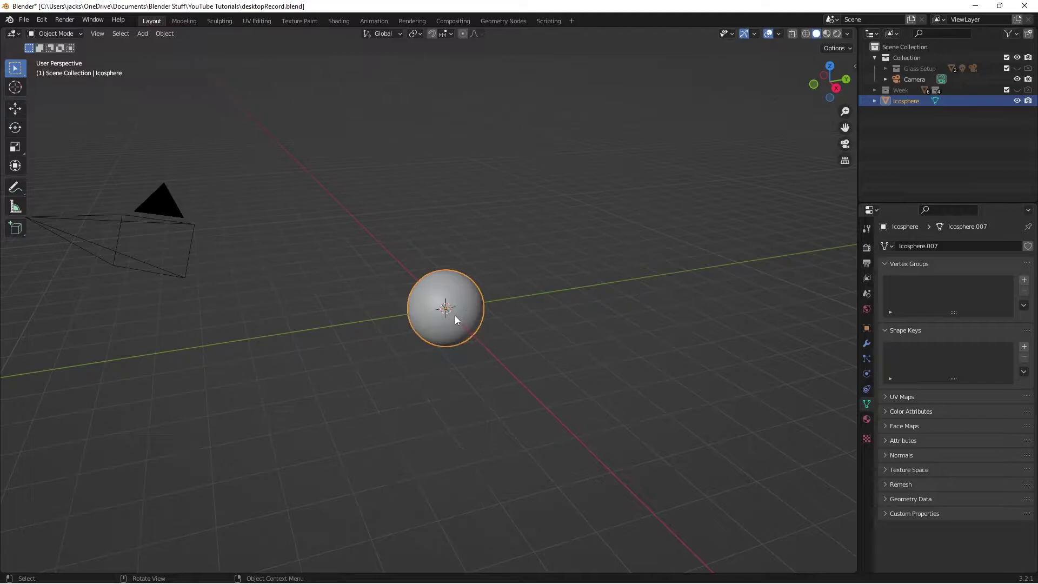
- Look through the camera and set its focal length to 102 mm
middle_click_drag(455, 316, 482, 313)
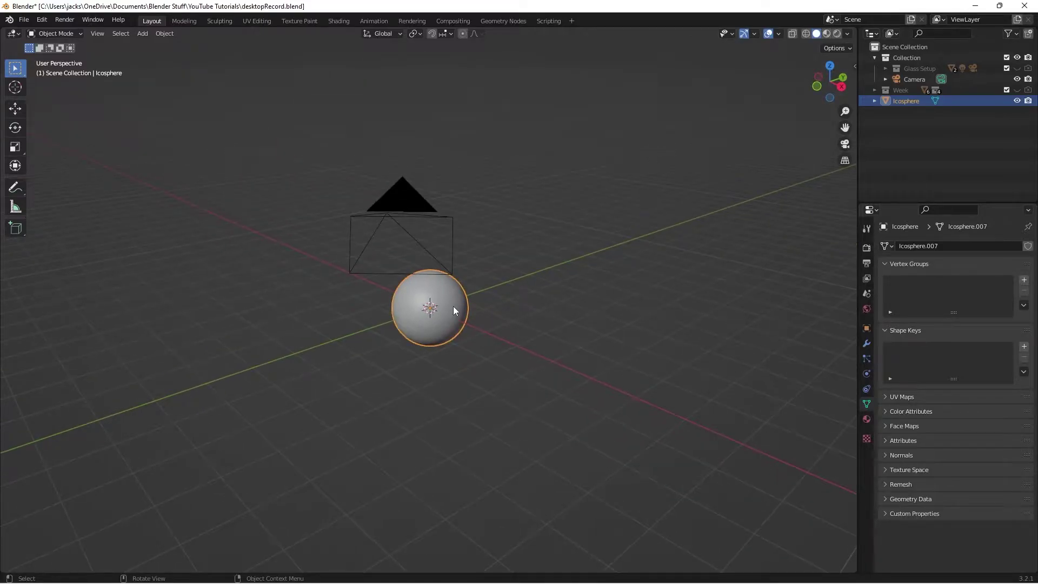
left_click(412, 231)
key("KP_0")
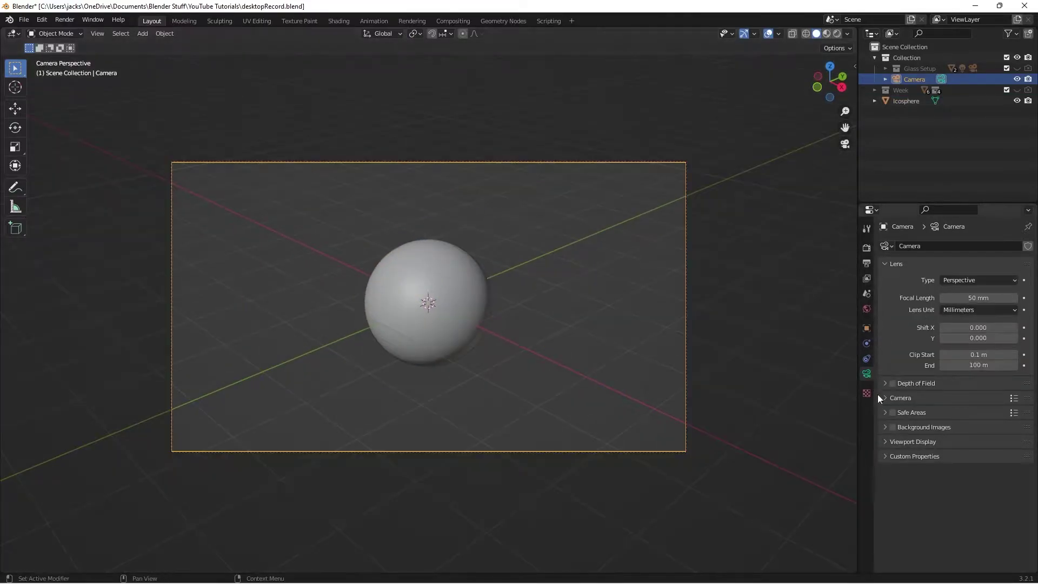
left_click(976, 298)
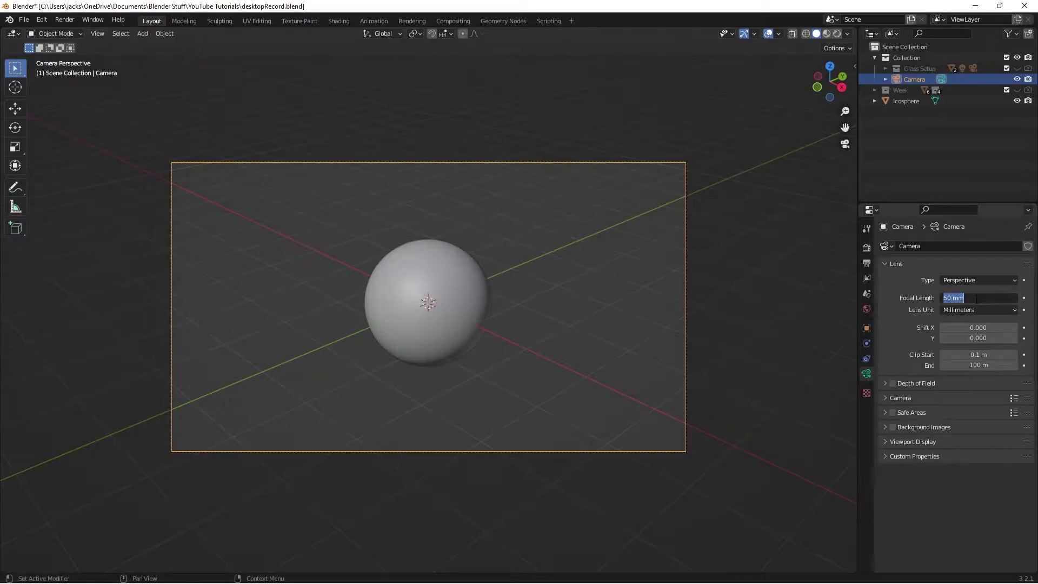
type("102")
key("Return")
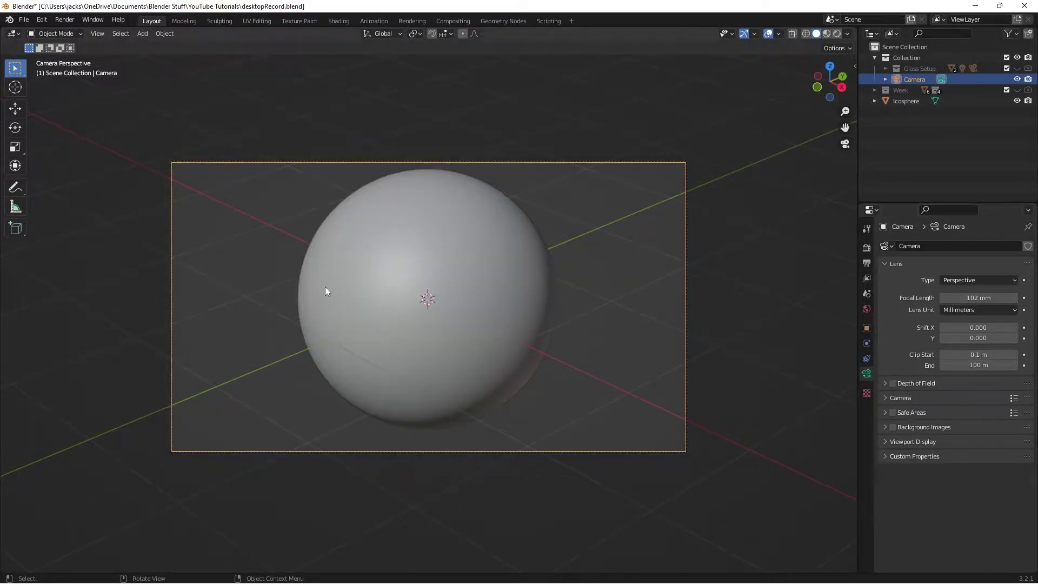
- Display the sphere in rendered viewport shading and check the shading's HDRI lighting options
left_click(363, 278)
left_click(606, 277)
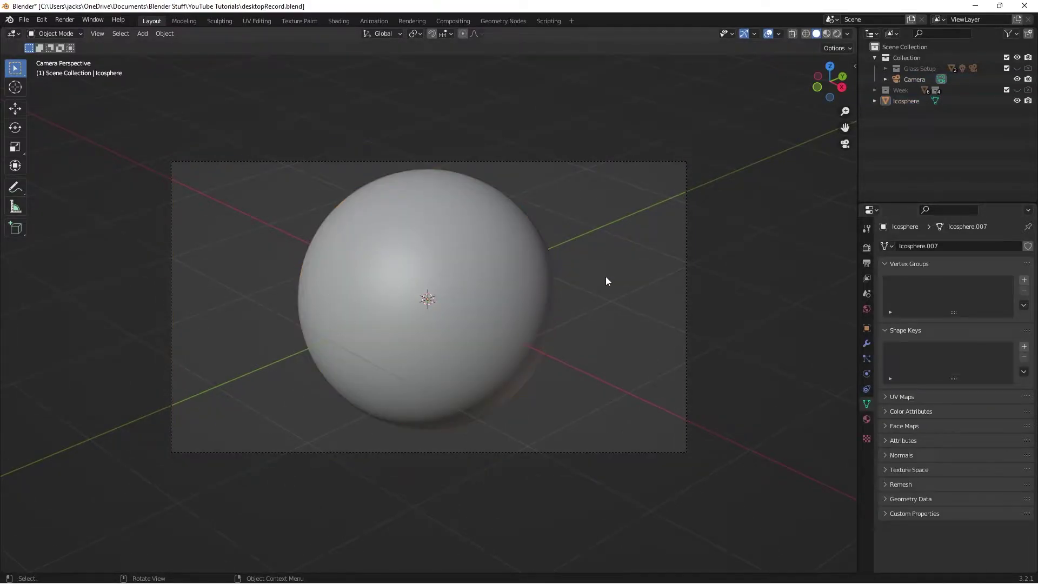
left_click(837, 34)
left_click(847, 34)
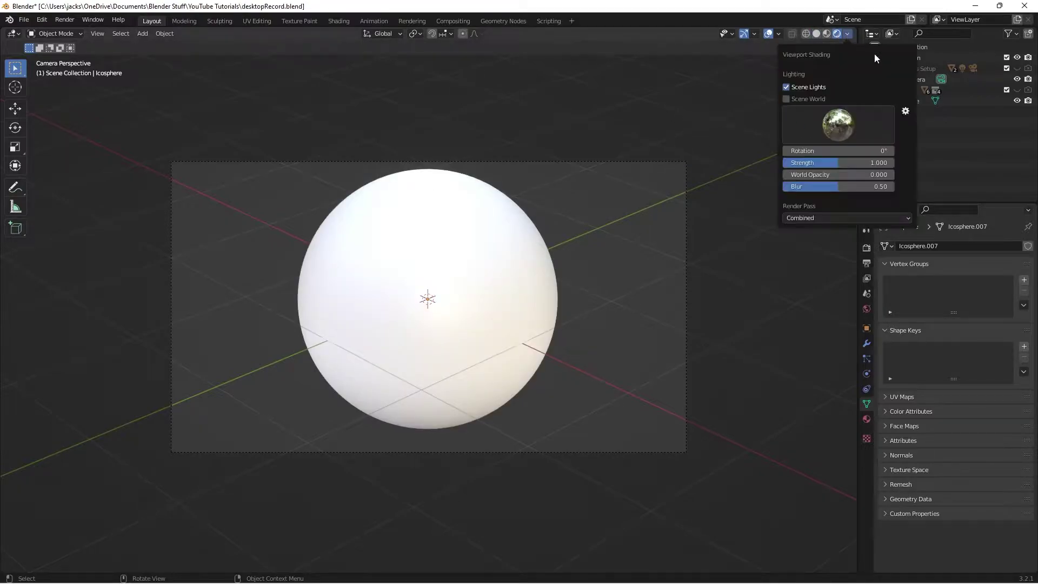
left_click(827, 128)
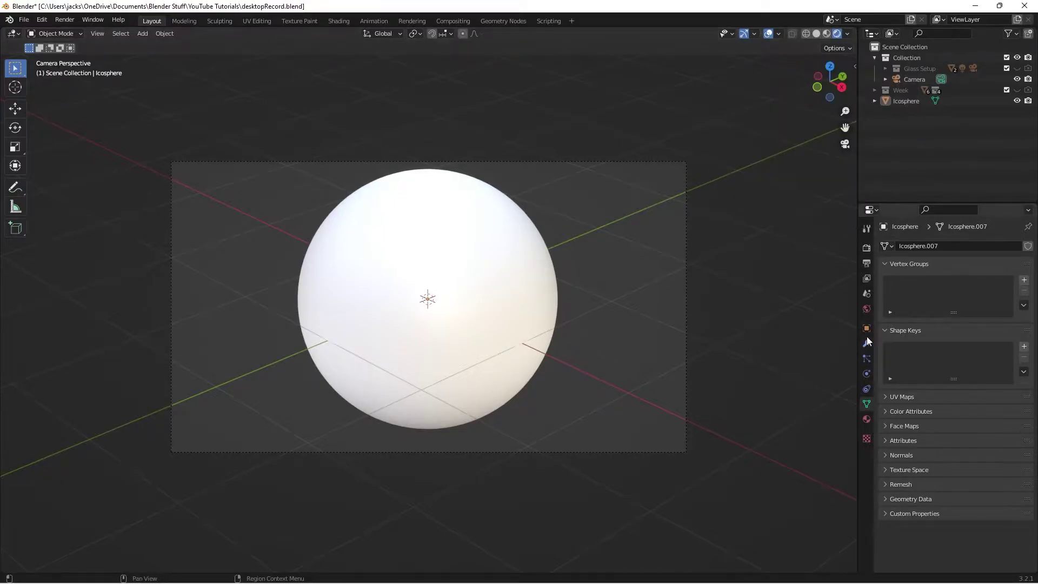
- Review the Eevee render settings, including screen space reflections and the color management look, and save the file
left_click(867, 251)
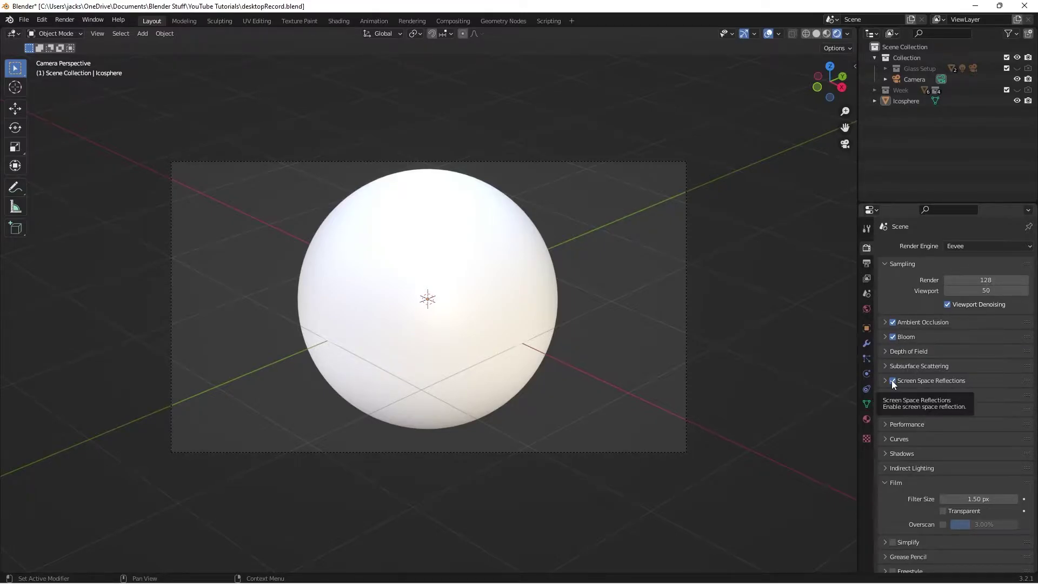
left_click(526, 297)
left_click(599, 291)
scroll(981, 385, "down", 5)
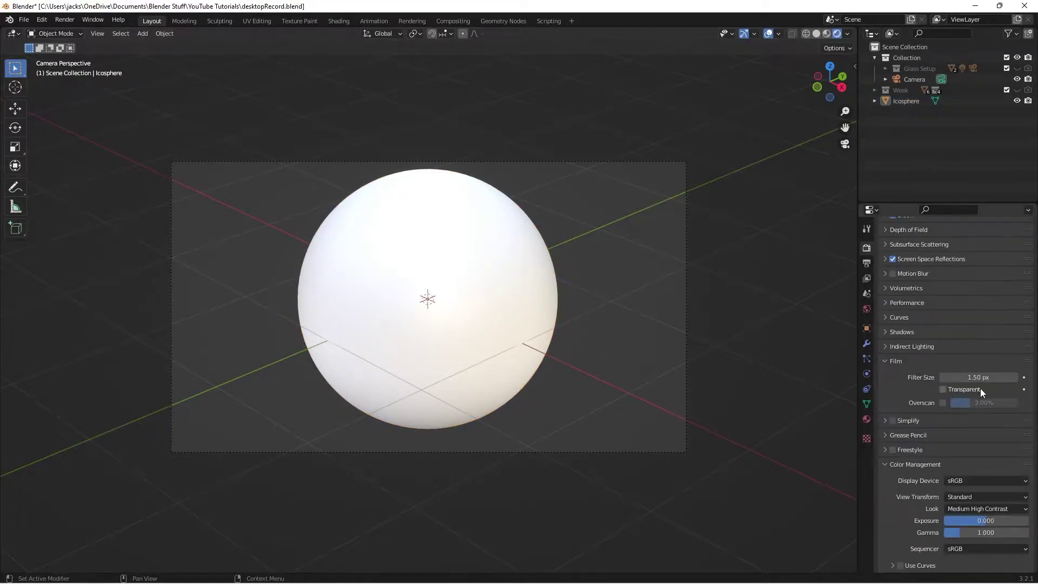
left_click(983, 509)
key("ctrl+s")
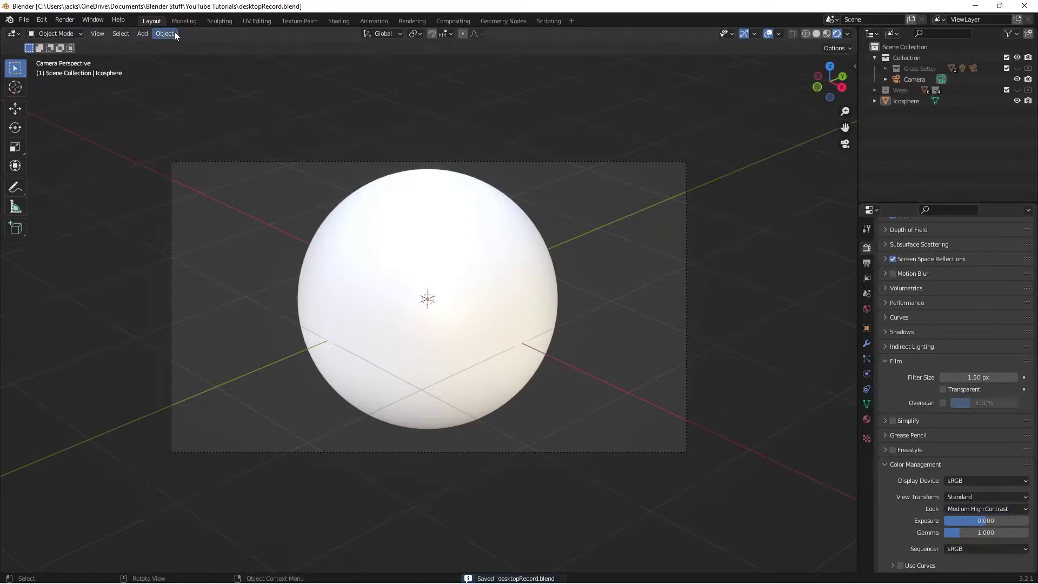
- Switch to the Shading workspace, show its viewport through the camera in rendered shading, and check the lighting options
left_click(339, 21)
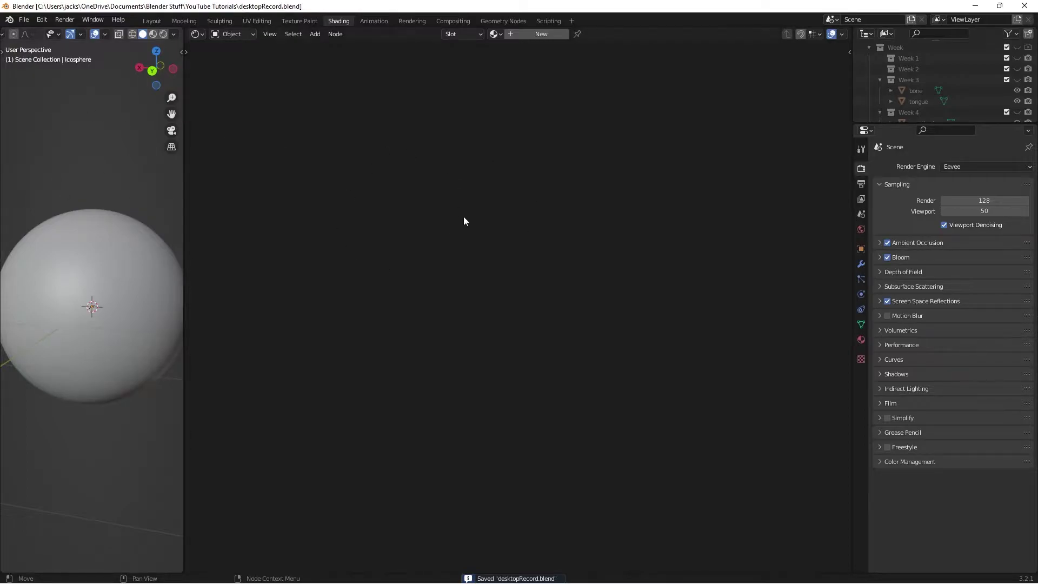
key("KP_0")
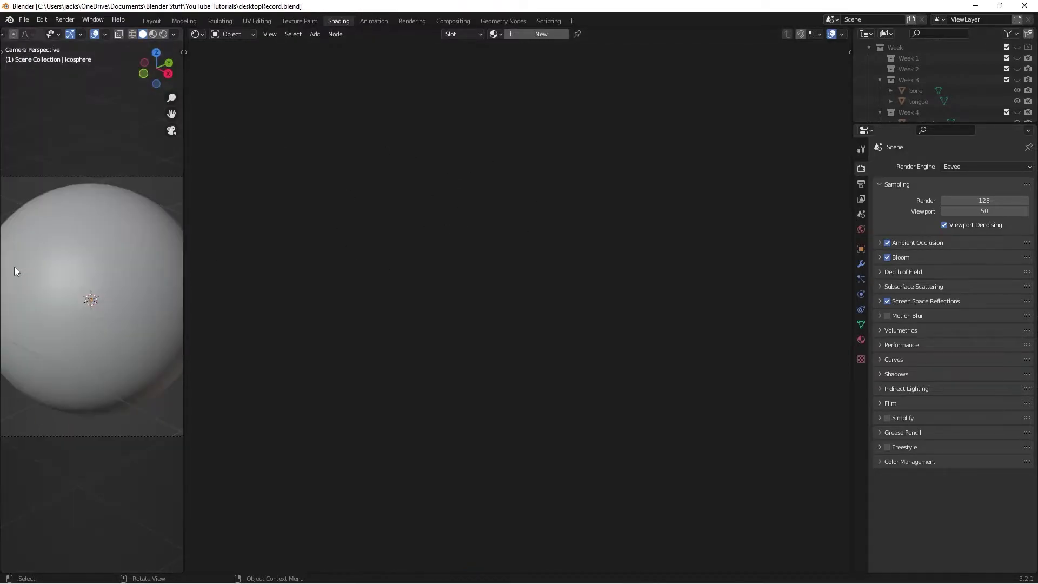
left_click(164, 34)
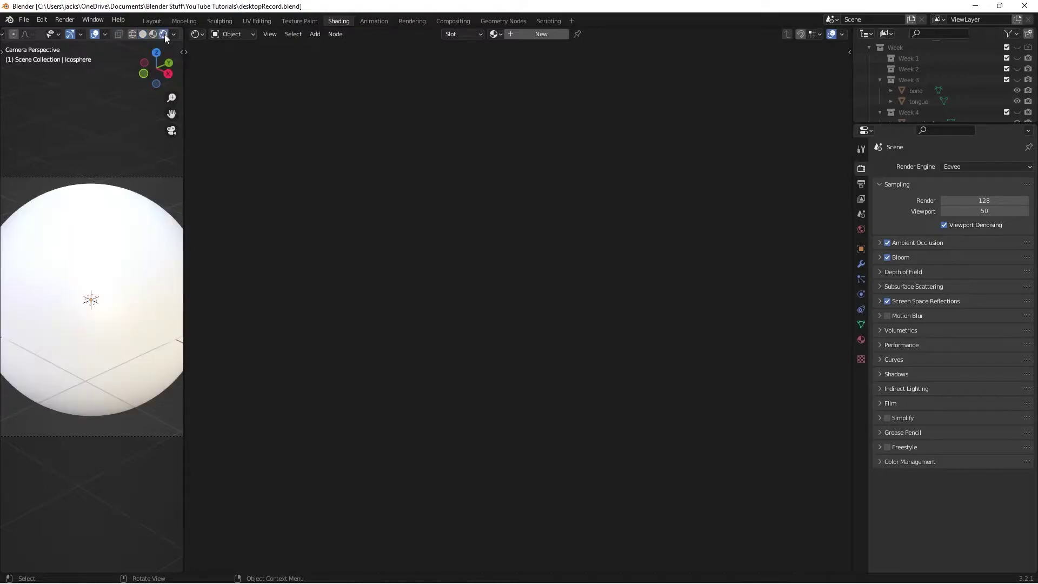
left_click(174, 34)
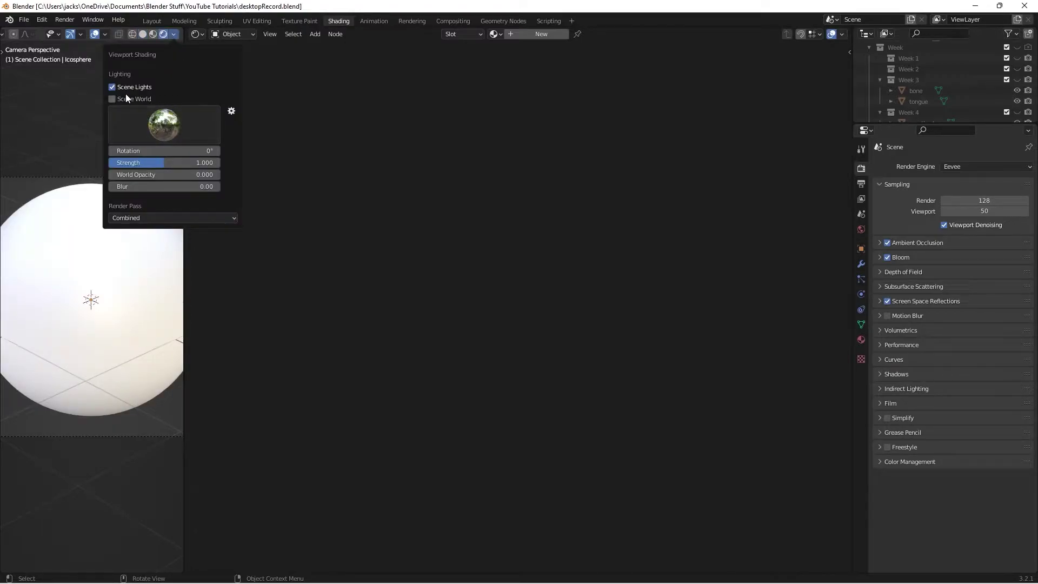
- Select the ico sphere, assign it the existing material named Material, and bring its nodes into view
left_click(146, 255)
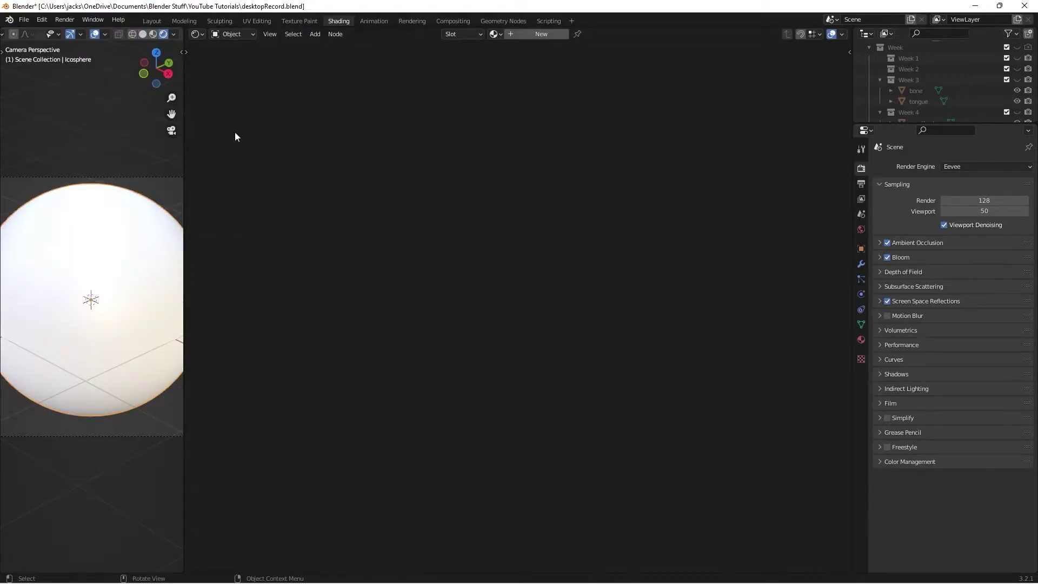
left_click(494, 34)
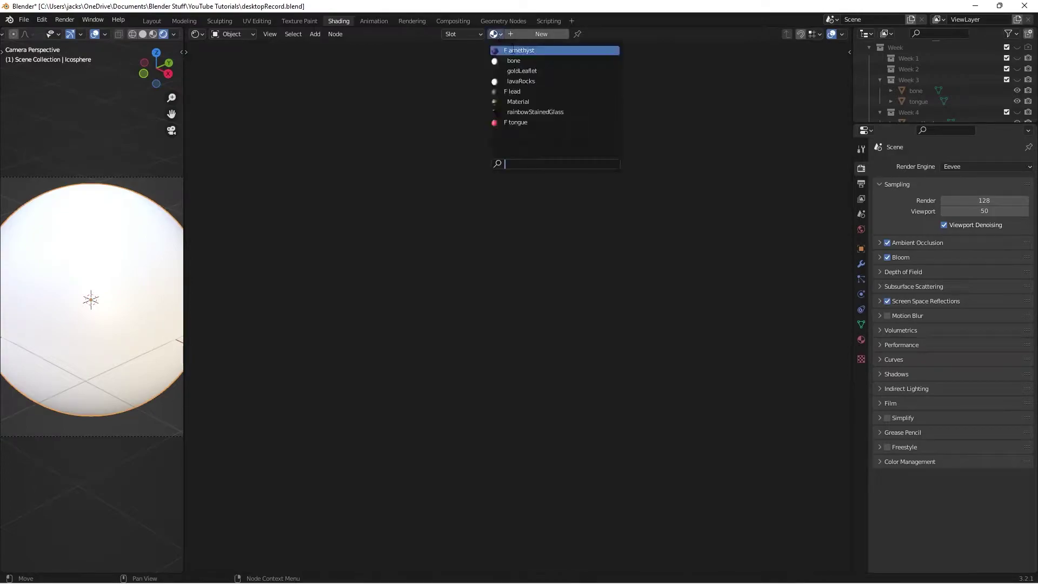
left_click(524, 102)
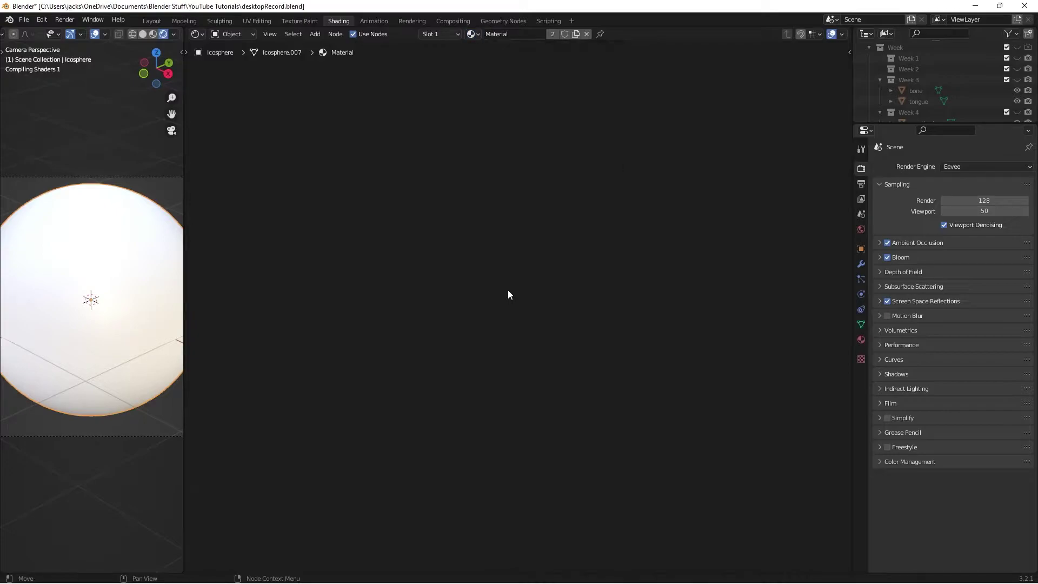
key("Home")
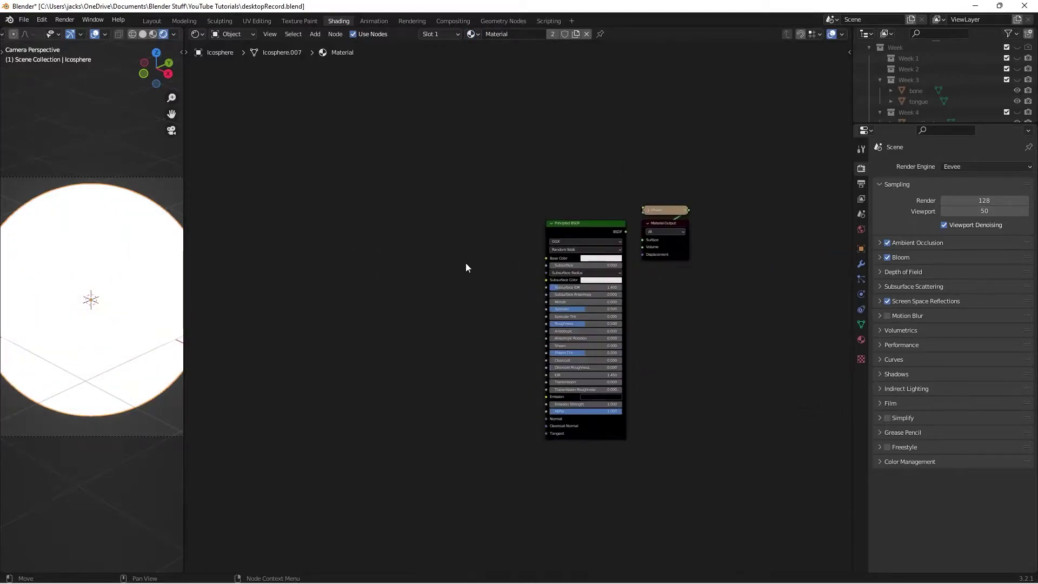
- Add a Noise Texture node and place it well before the Principled BSDF node
scroll(476, 261, "up", 1)
middle_click_drag(371, 271, 437, 253)
key("shift+a")
left_click(364, 262)
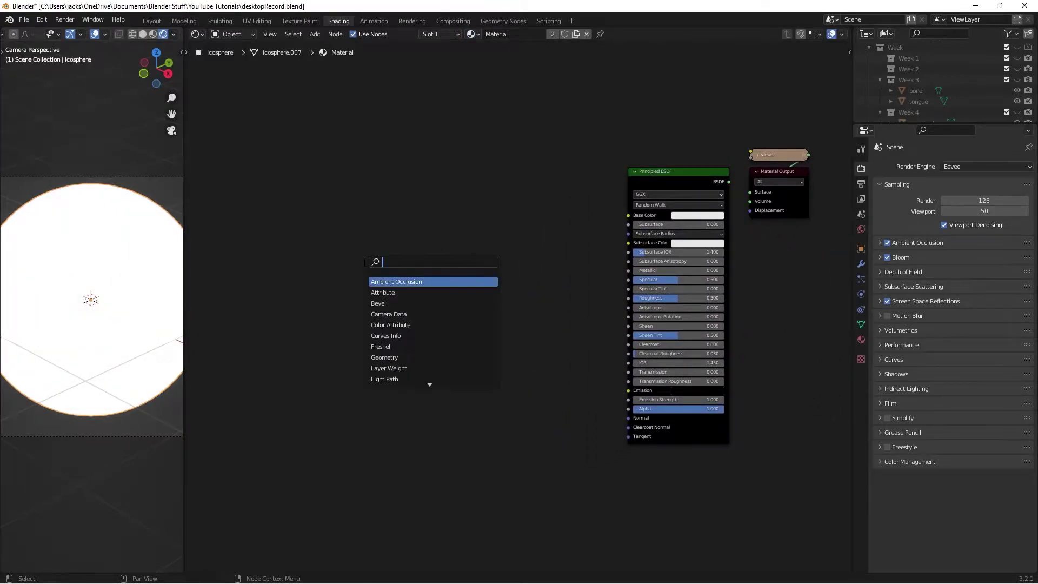
type("noise")
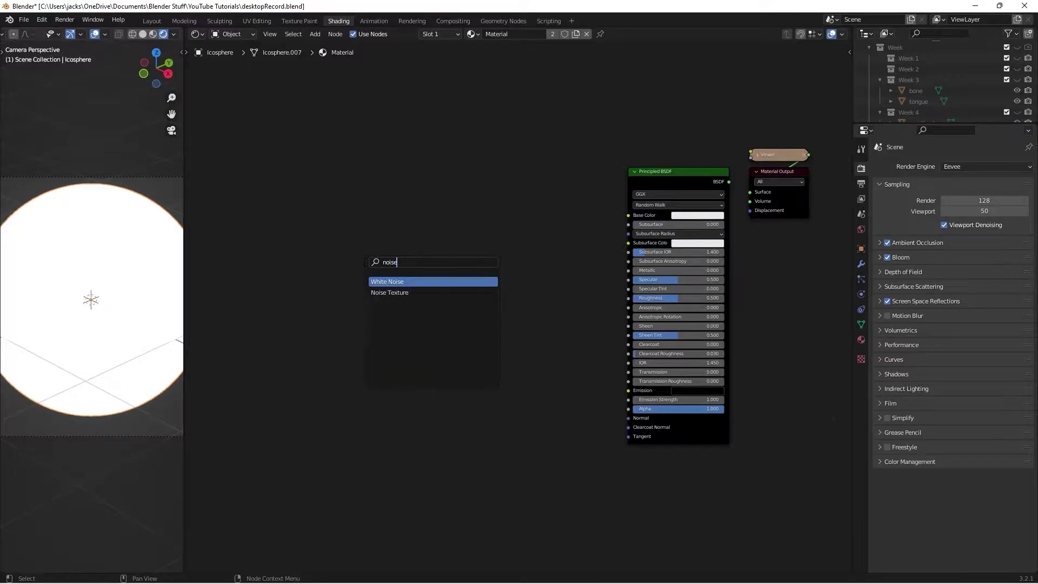
left_click(389, 293)
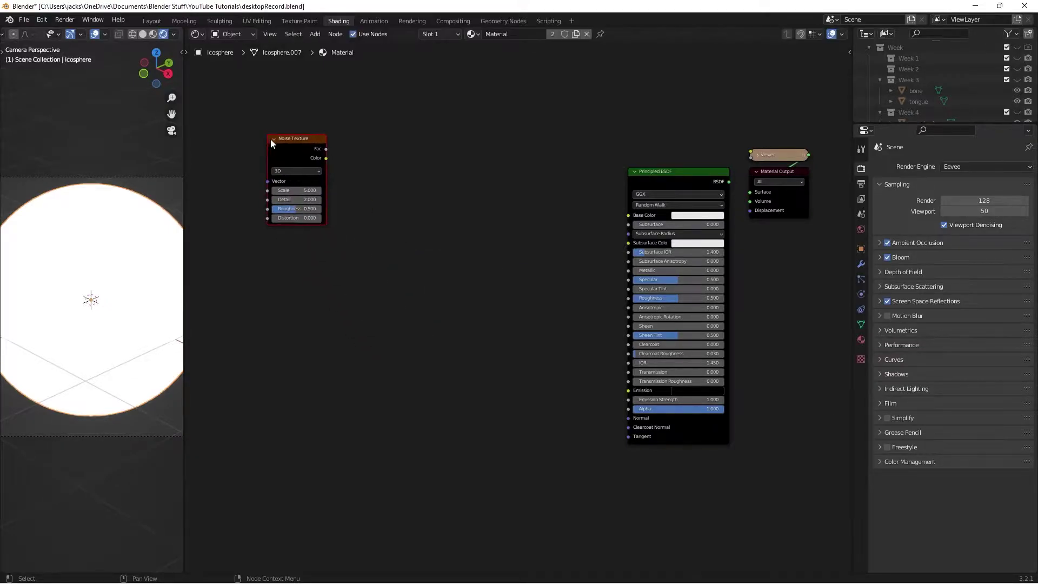
left_click_drag(291, 139, 310, 241)
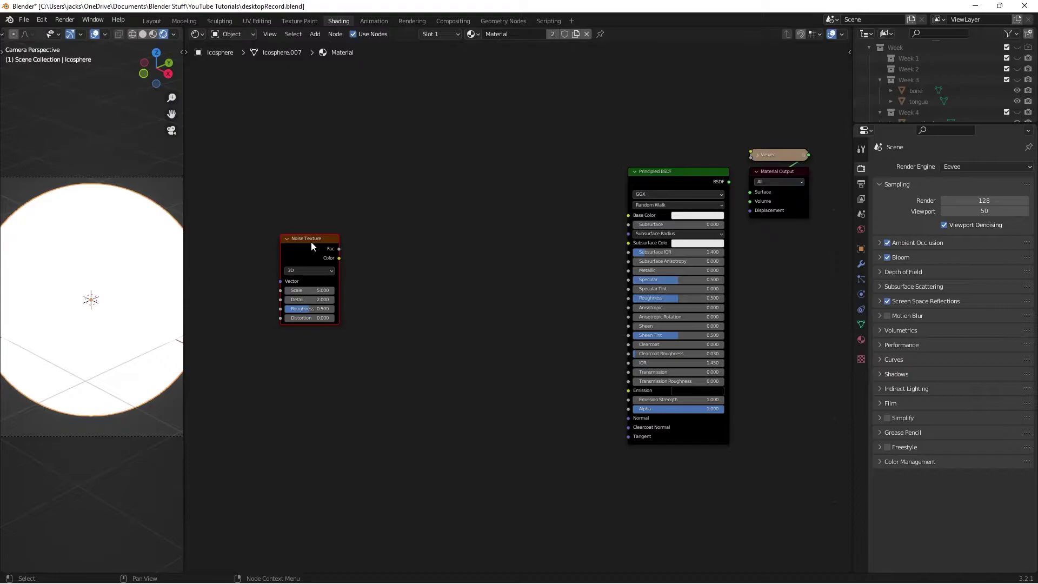
- Attach a Texture Coordinate and Mapping node setup to the Noise Texture using Node Wrangler
key("ctrl+t")
middle_click_drag(350, 312, 509, 295)
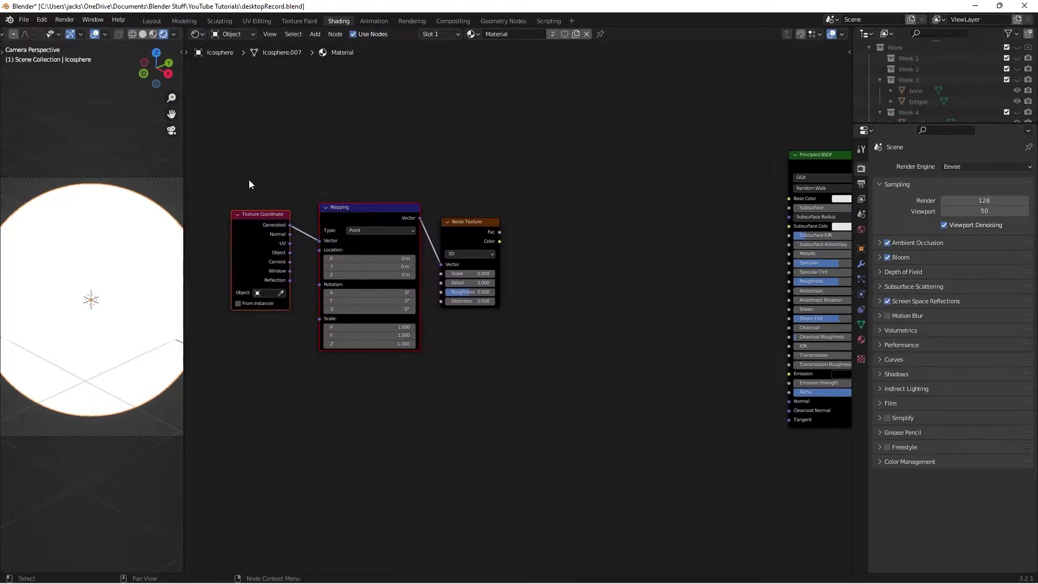
left_click_drag(249, 180, 393, 363)
left_click(394, 364)
- Search the add-on preferences for "node" to check that Node Wrangler is enabled, and close the preferences
left_click(41, 20)
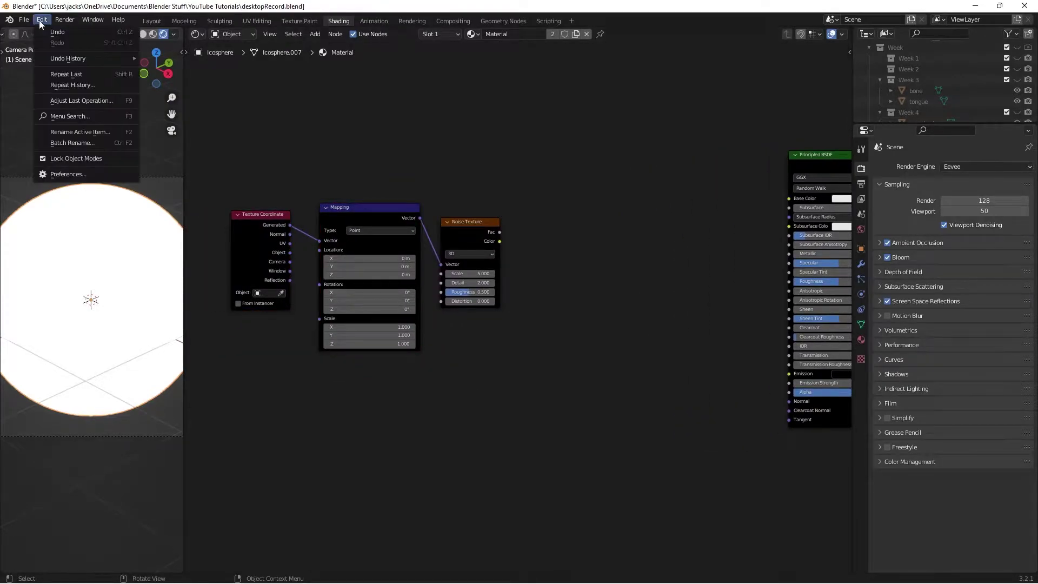
left_click(54, 172)
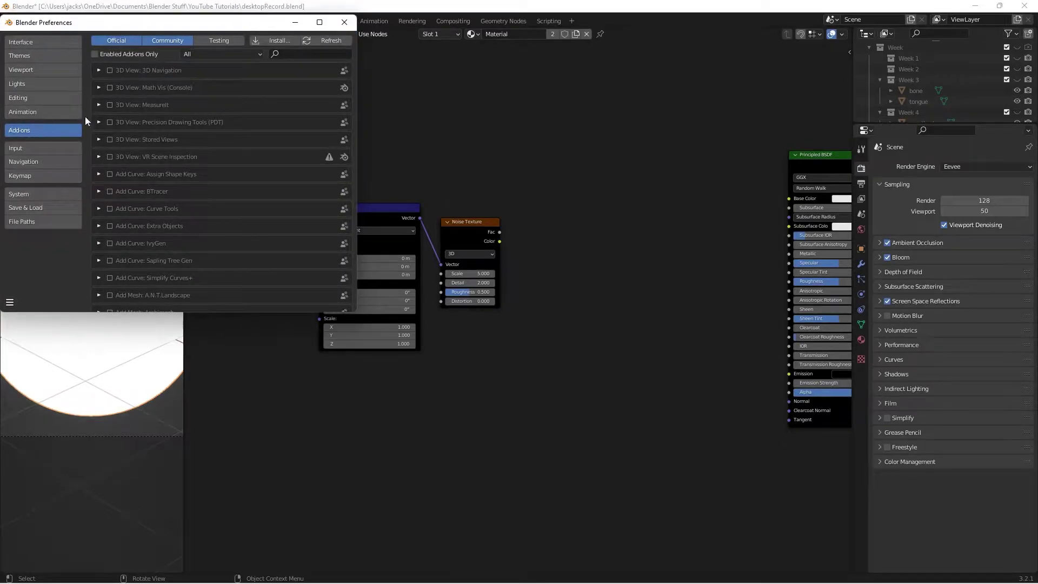
type("node")
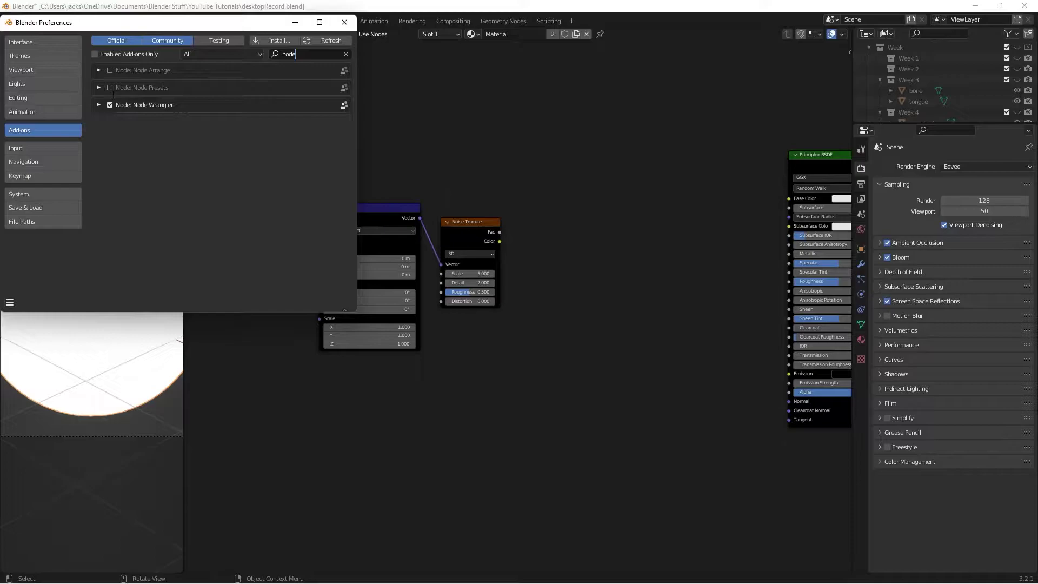
left_click(345, 22)
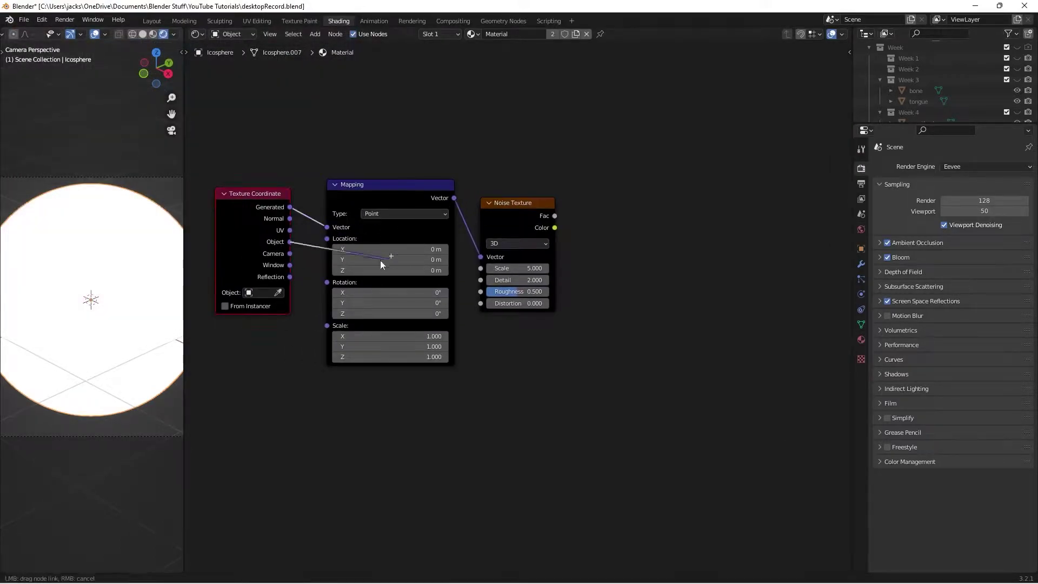
- Connect the Texture Coordinate's Object output to the Mapping node's Vector input and preview the Noise Texture on the sphere
left_click_drag(291, 242, 281, 279)
left_click_drag(333, 219, 334, 226)
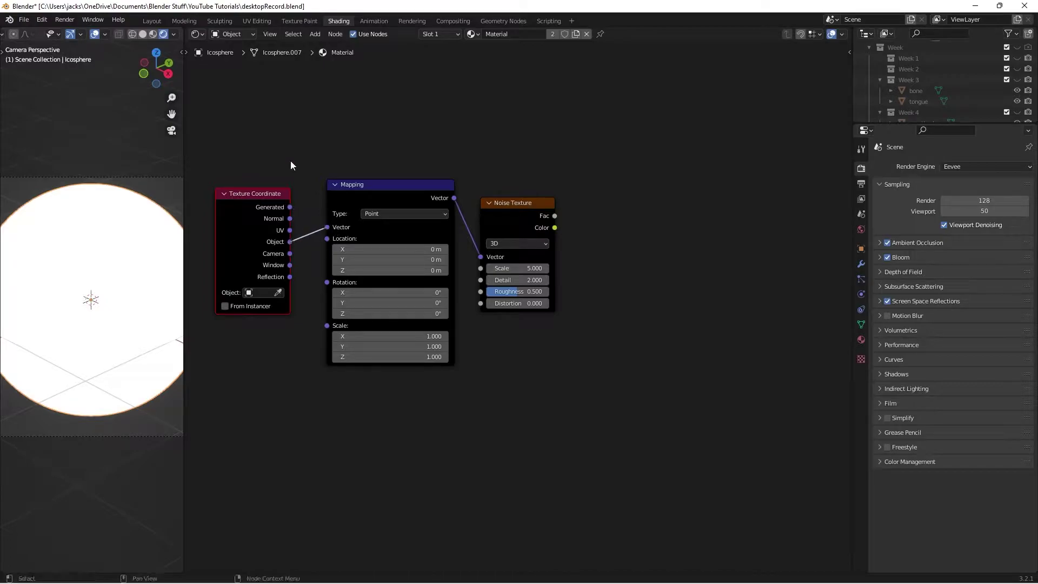
middle_click_drag(624, 173, 568, 171)
left_click(461, 224, "ctrl+shift")
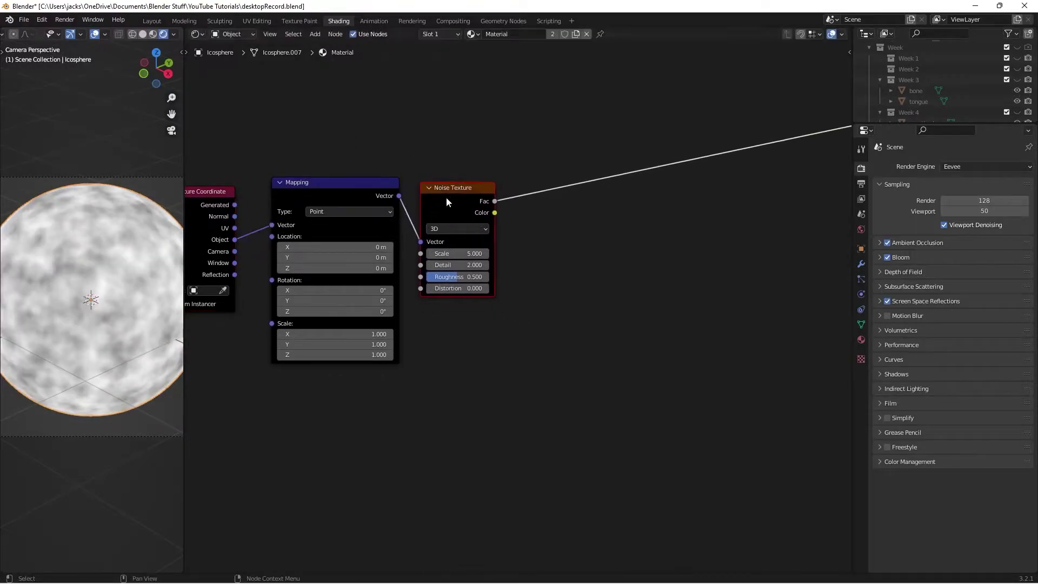
- Set the Noise Texture's Scale to 1, Detail to 16 and Distortion to 2
scroll(602, 141, "up", 2)
middle_click_drag(602, 140, 513, 200)
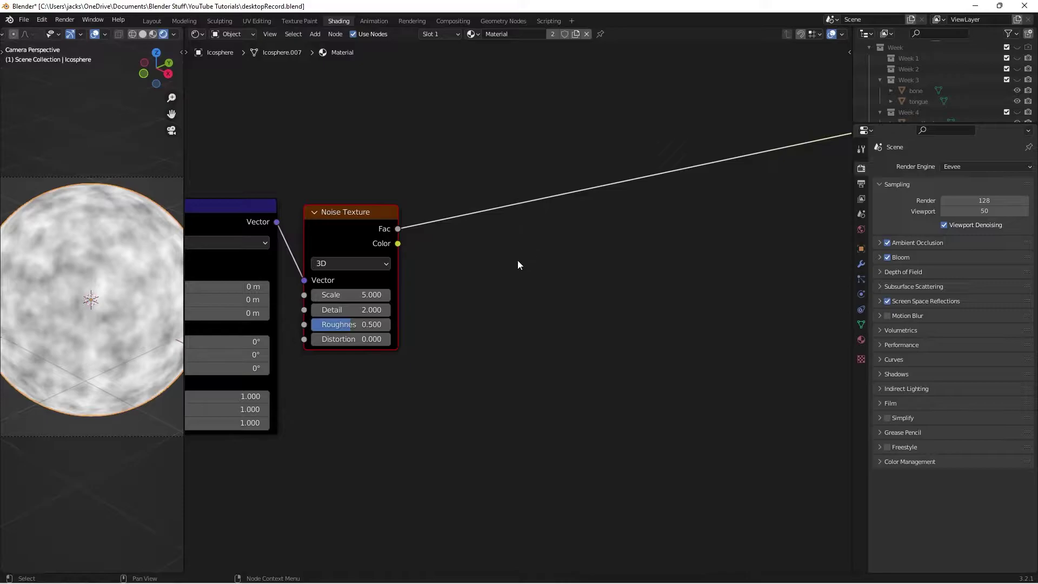
left_click(372, 296)
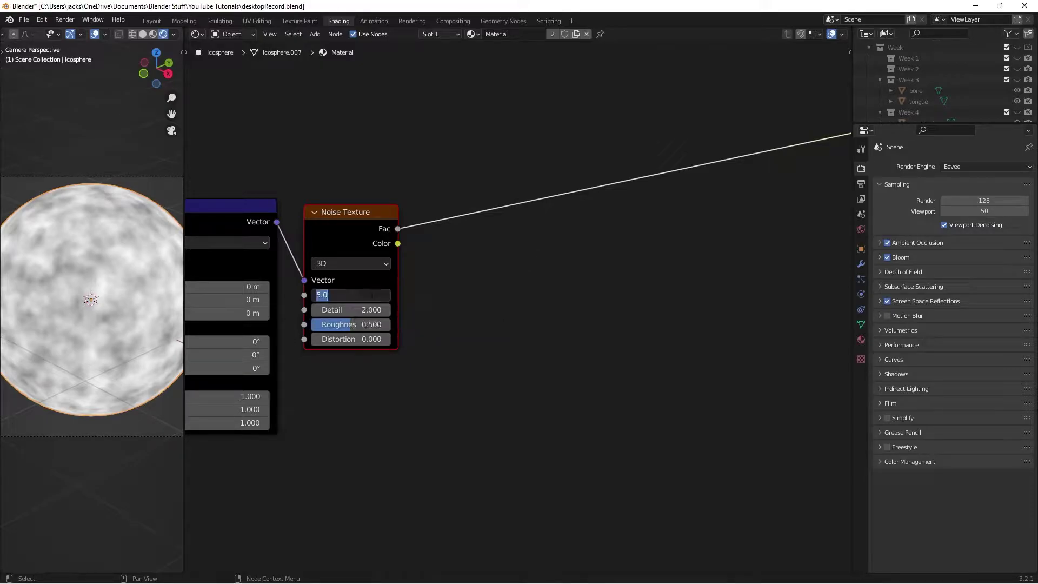
type("1")
key("Return")
left_click(362, 309)
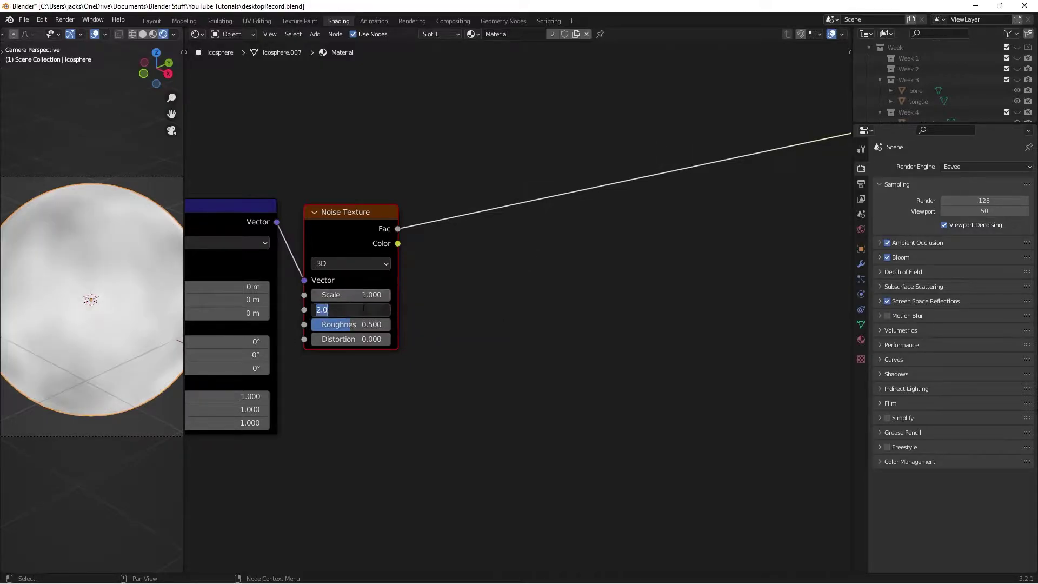
type("15")
key("Return")
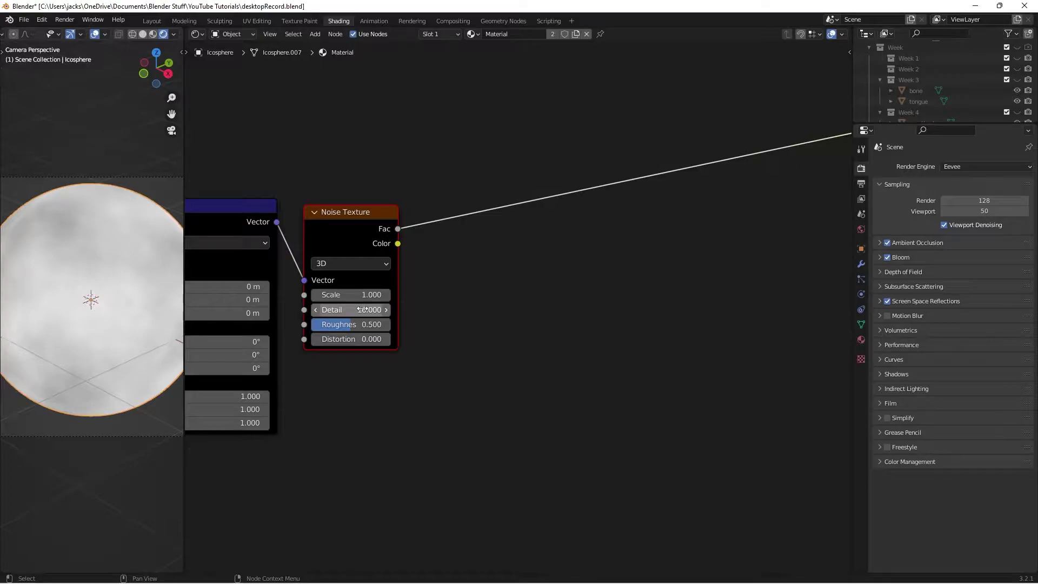
left_click(374, 339)
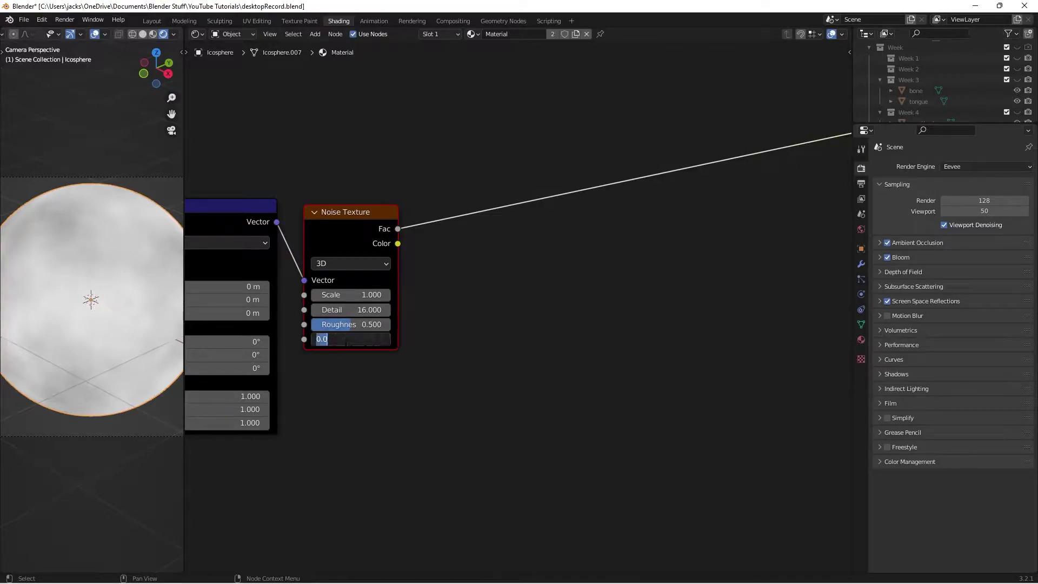
type("2")
key("Return")
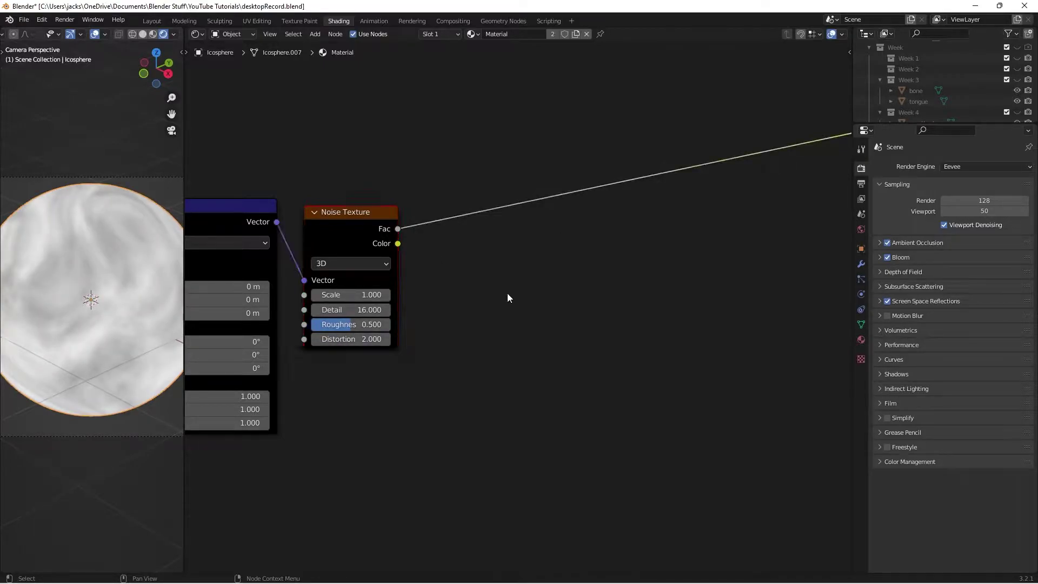
left_click(507, 293)
key("shift+a")
left_click(507, 293)
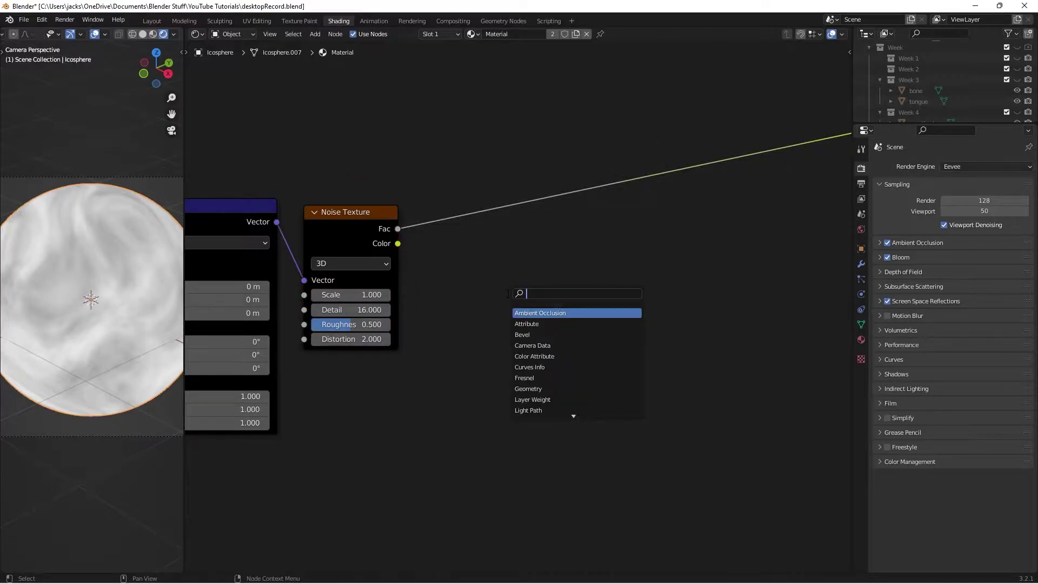
key("Escape")
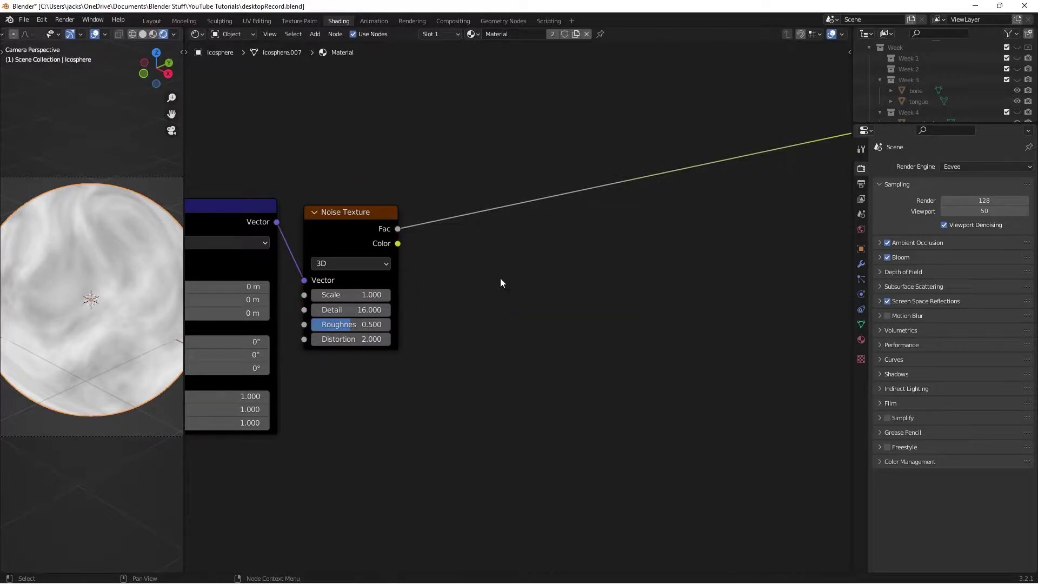
- Insert a ColorRamp node on the link between the Noise Texture and the Principled BSDF
key("shift+a")
left_click(500, 278)
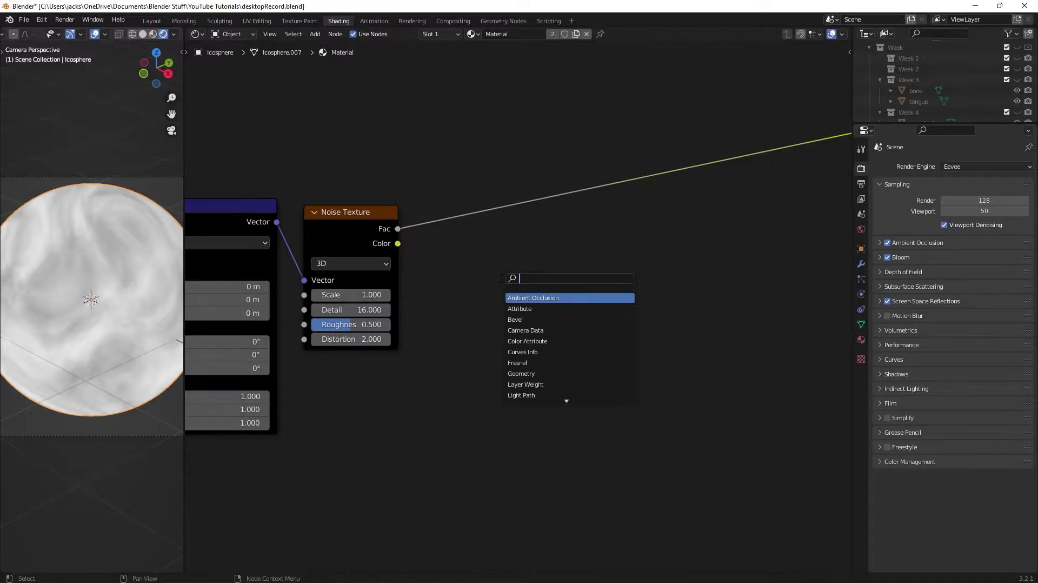
type("col")
key("Return")
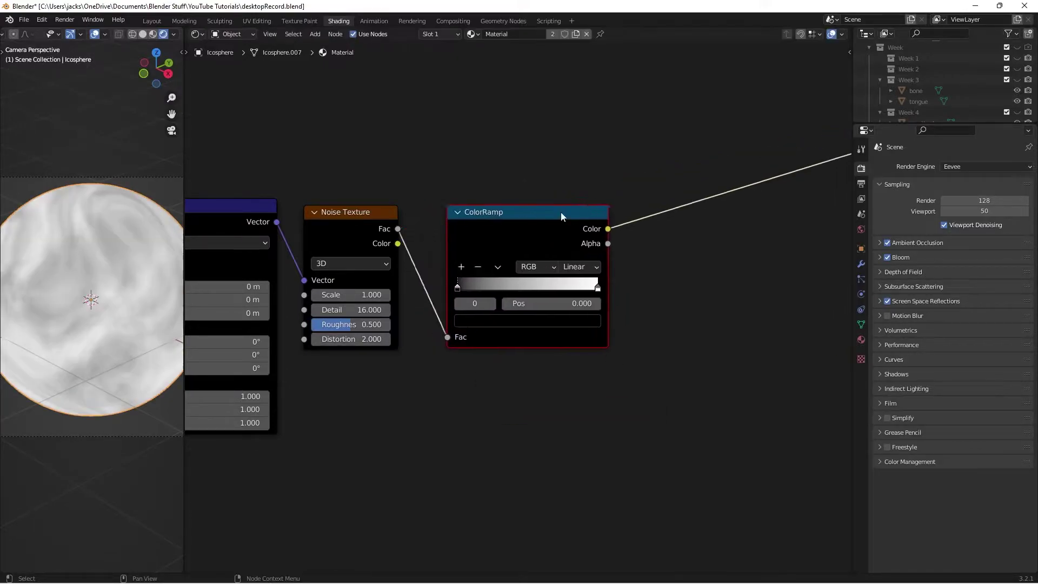
left_click(507, 226)
- Reverse the ColorRamp by moving the black stop to about 0.52 and the white stop to about 0.31
scroll(502, 172, "up", 2)
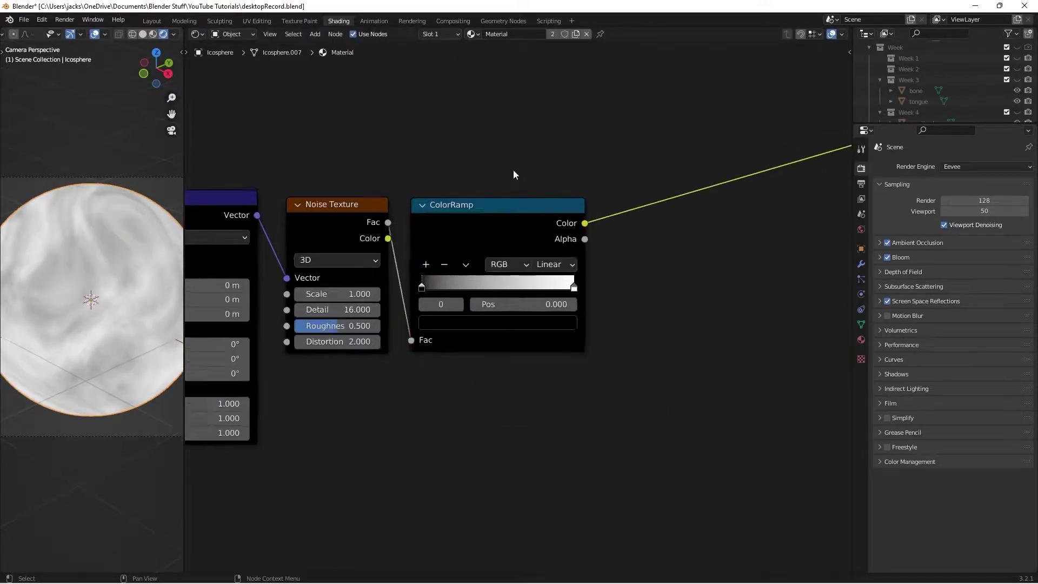
left_click_drag(389, 277, 485, 276)
left_click_drag(567, 277, 446, 279)
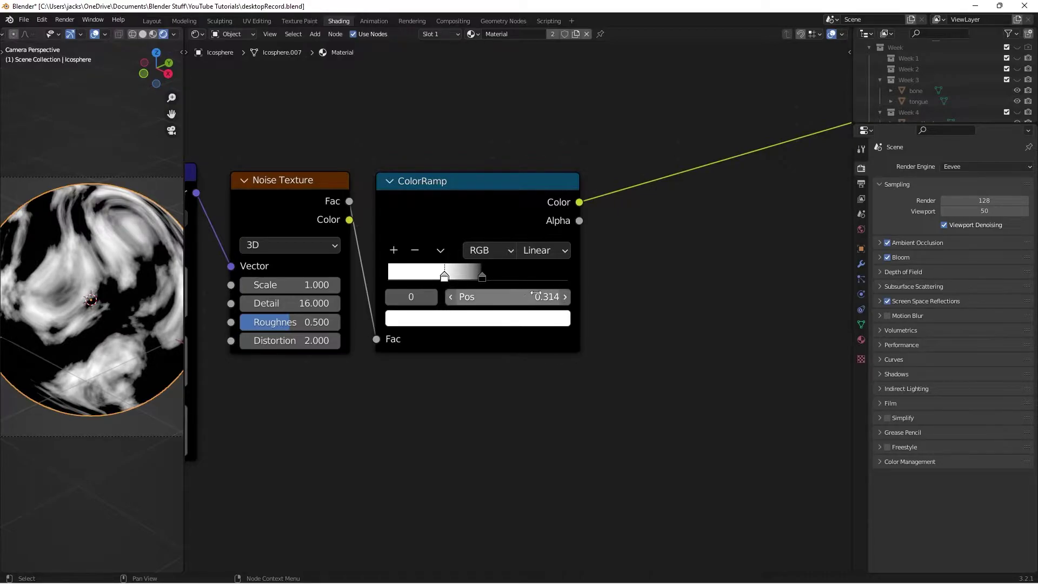
- Set the ColorRamp's black stop position to 0.4 and save the file
left_click(483, 279)
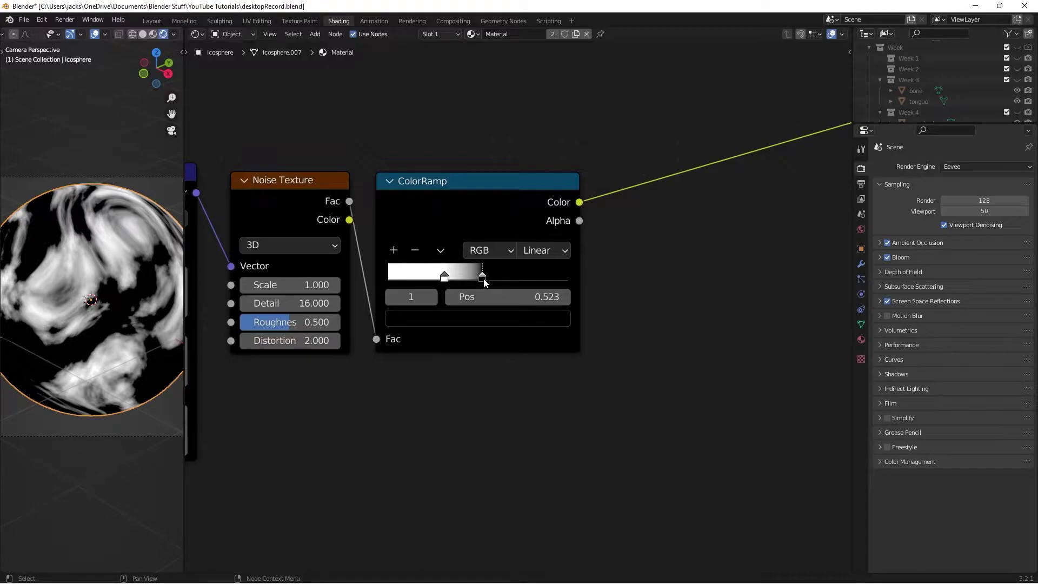
left_click_drag(484, 282, 461, 278)
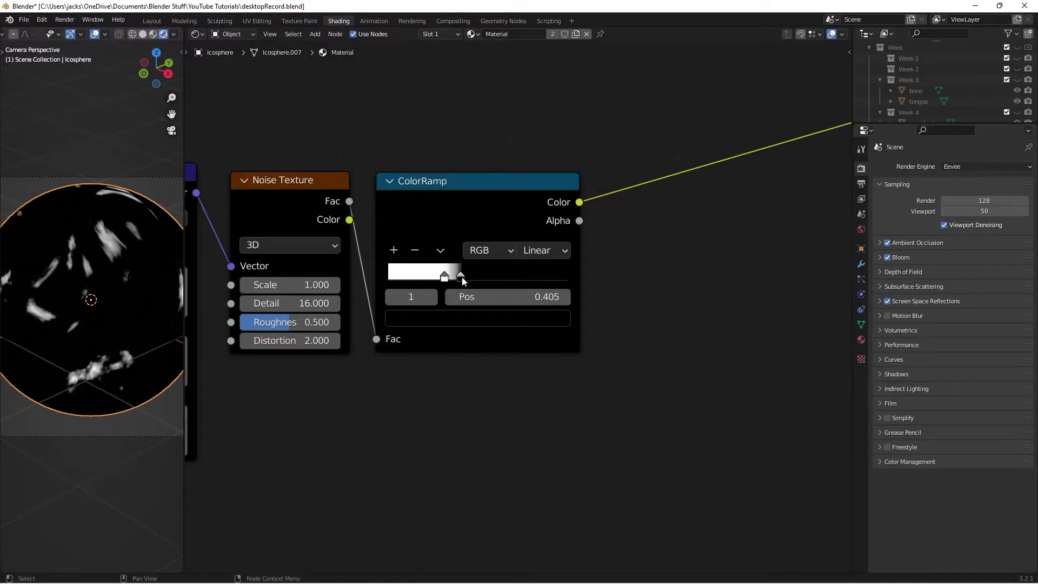
left_click(497, 296)
type(".4")
key("Return")
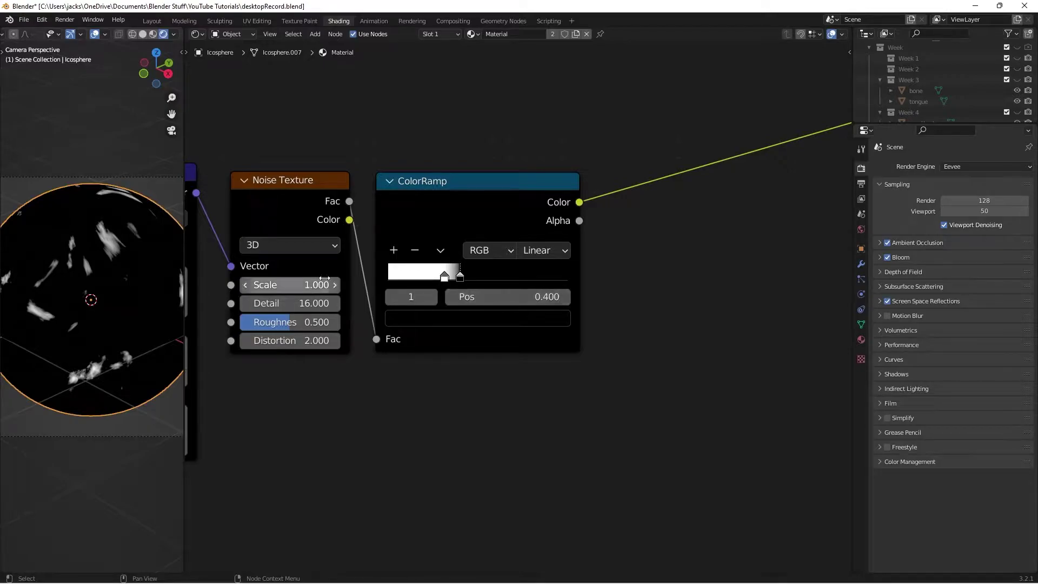
mouse_move(135, 261)
middle_mouse_down()
mouse_move(80, 258)
mouse_move(116, 270)
mouse_move(135, 264)
middle_mouse_up()
key("ctrl+s")
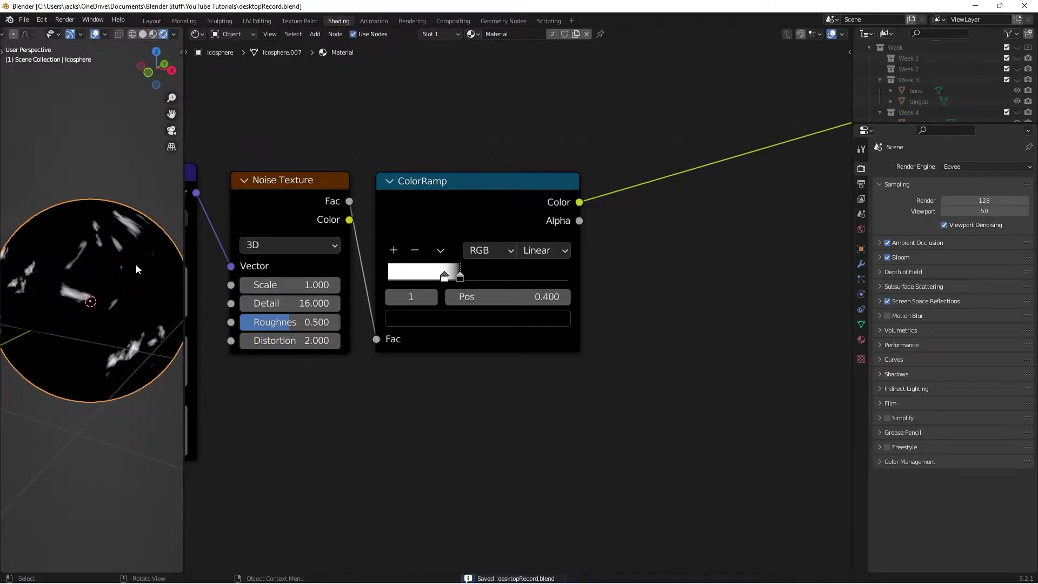
- Move the Texture Coordinate, Mapping, Noise Texture and ColorRamp nodes together farther away from the Principled BSDF
scroll(388, 196, "down", 4)
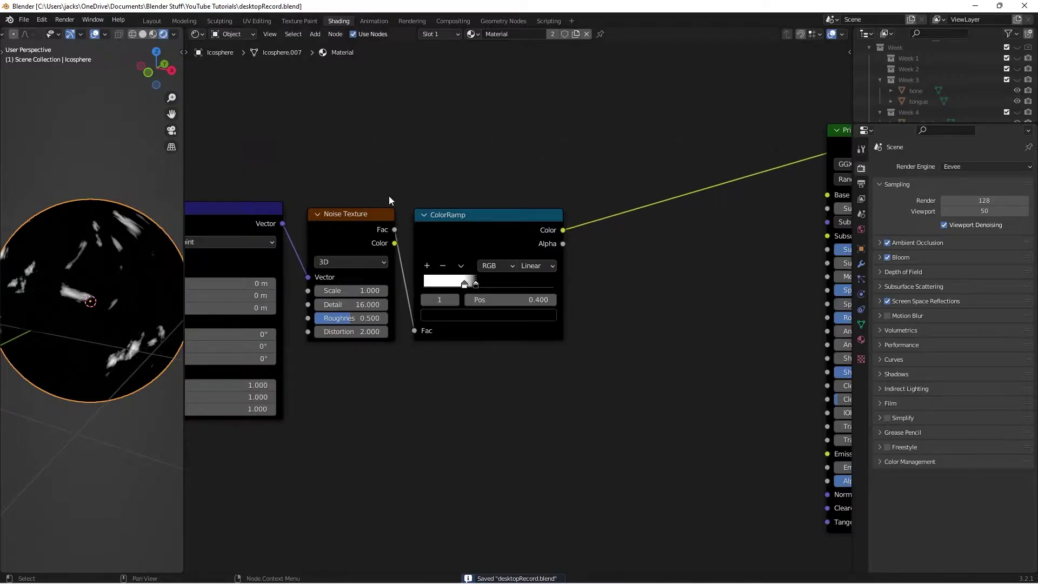
middle_click_drag(457, 143, 574, 167)
left_click(497, 205)
scroll(497, 204, "down", 4)
scroll(573, 167, "down", 2)
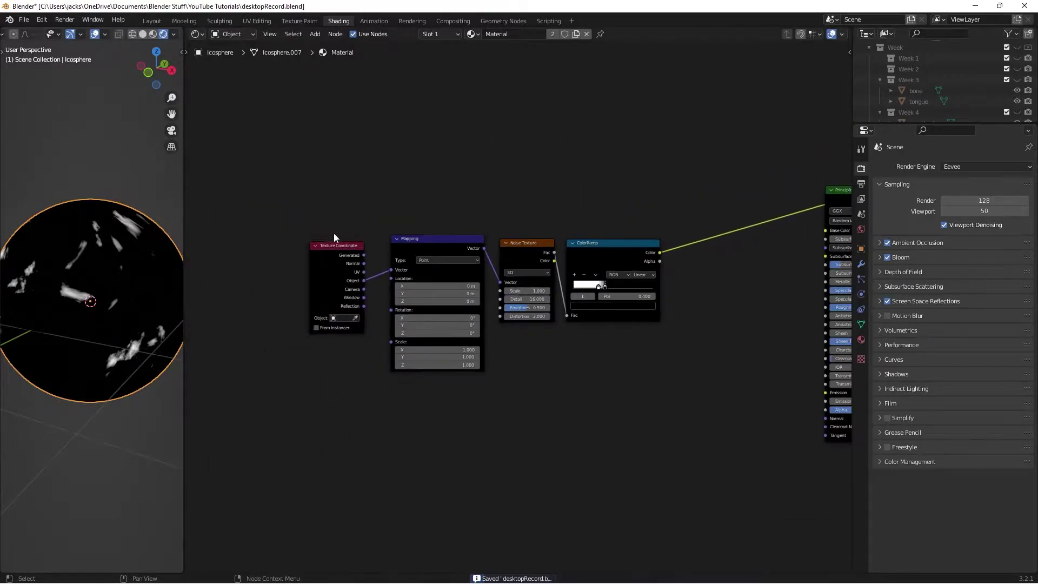
left_click_drag(311, 216, 656, 365)
key("g")
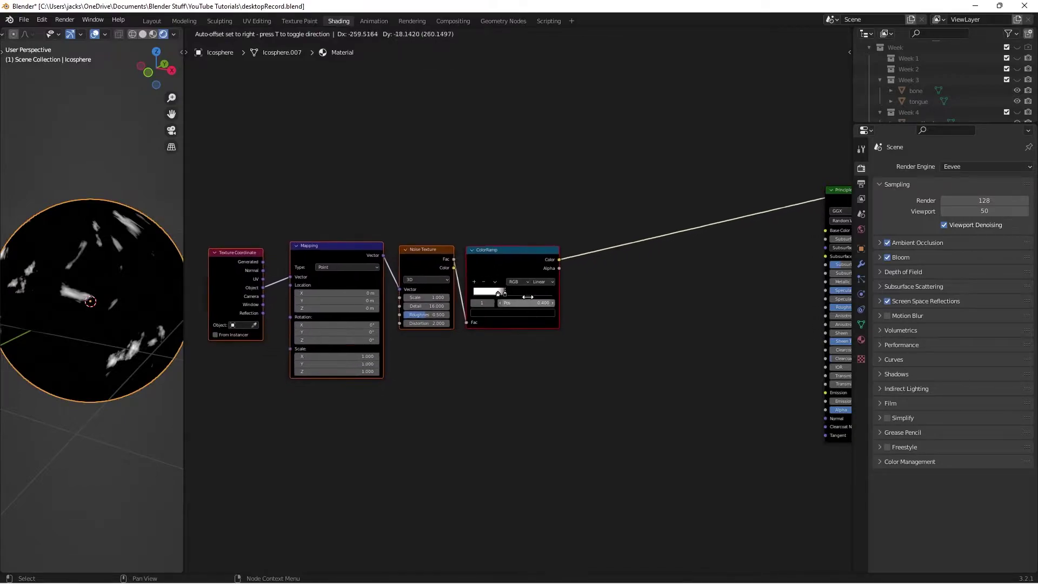
left_click(531, 283)
- Add a second Noise Texture node and place it above the first Noise Texture
left_click(473, 164)
middle_click_drag(472, 164, 505, 260)
scroll(506, 267, "up", 3)
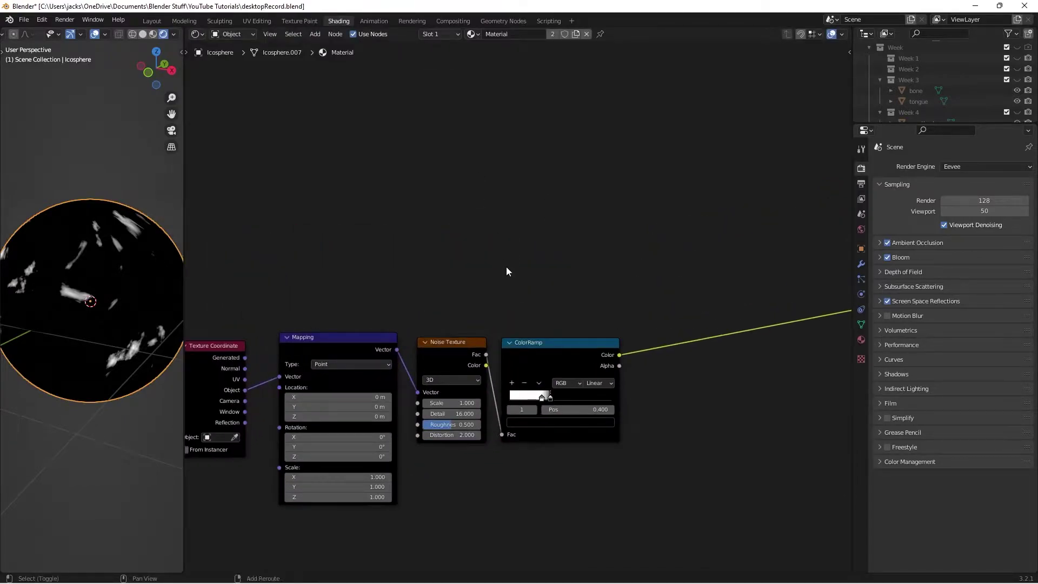
key("shift+a")
left_click(506, 267)
type("noi")
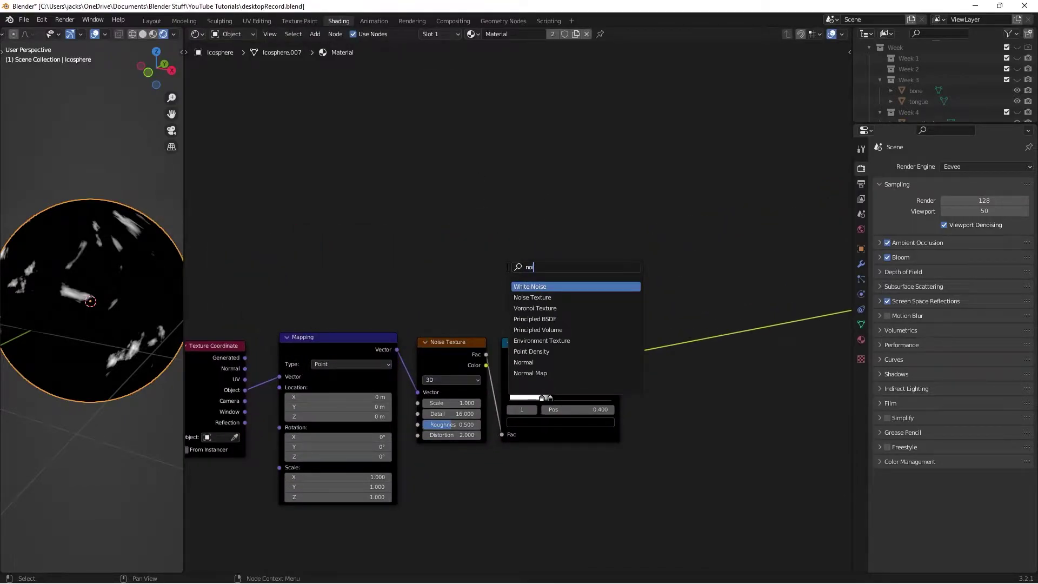
left_click(532, 297)
left_click(486, 237)
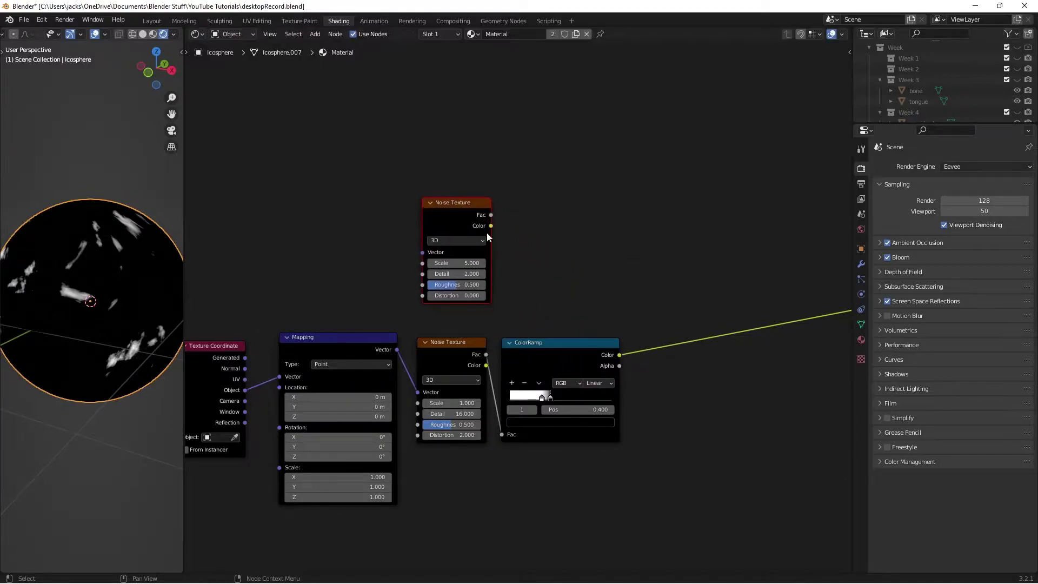
- Connect the Mapping node's Vector output to the upper Noise Texture's Vector input and preview that texture on the sphere
scroll(487, 237, "up", 1)
left_click_drag(365, 361, 397, 238)
left_click_drag(433, 198, 437, 192)
left_click(441, 180, "ctrl+shift")
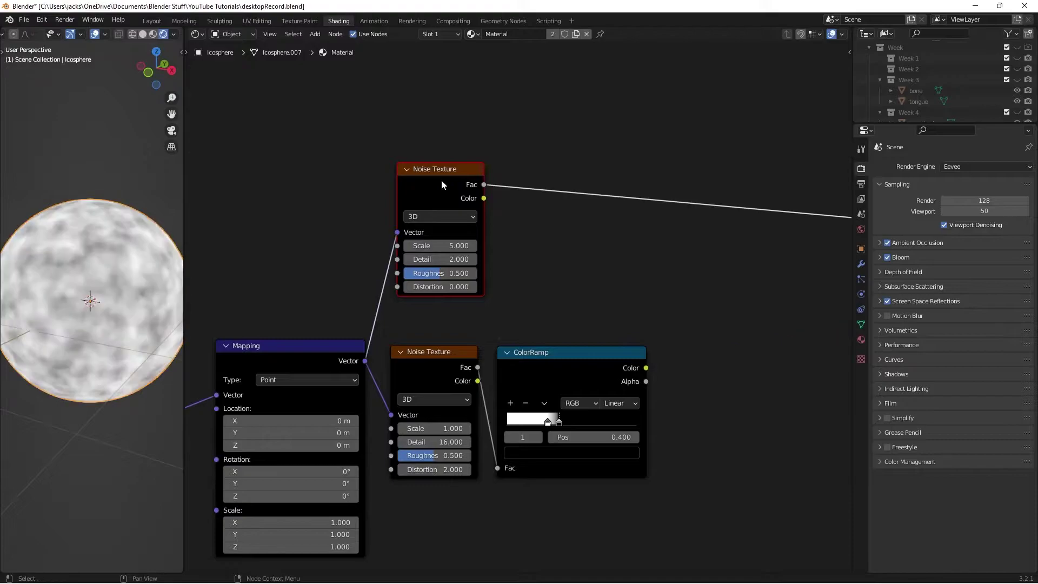
- Set the upper Noise Texture's Scale to 33.9, Detail to 16 and Distortion to 1
scroll(553, 186, "up", 2)
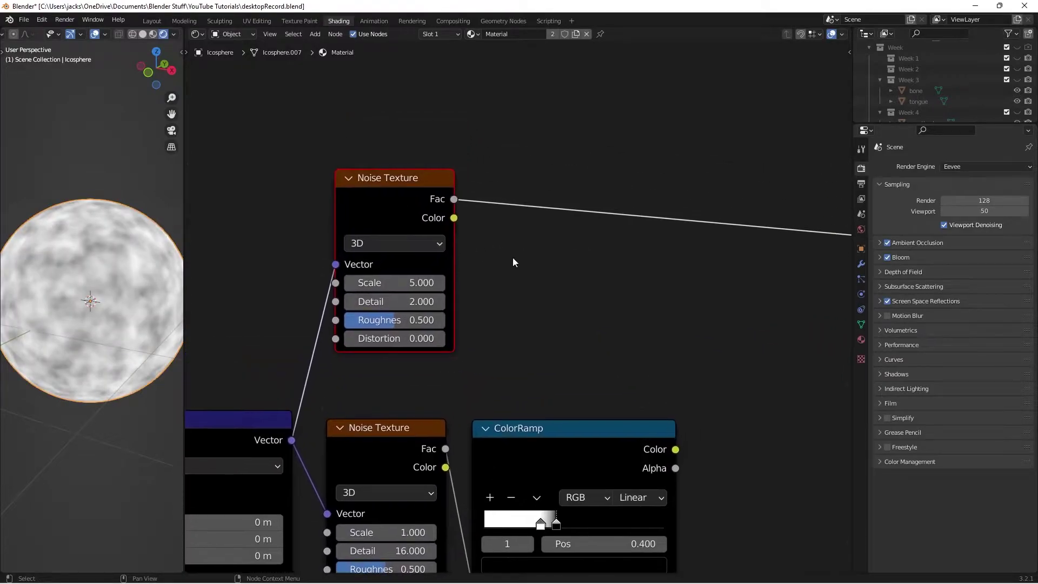
left_click(407, 285)
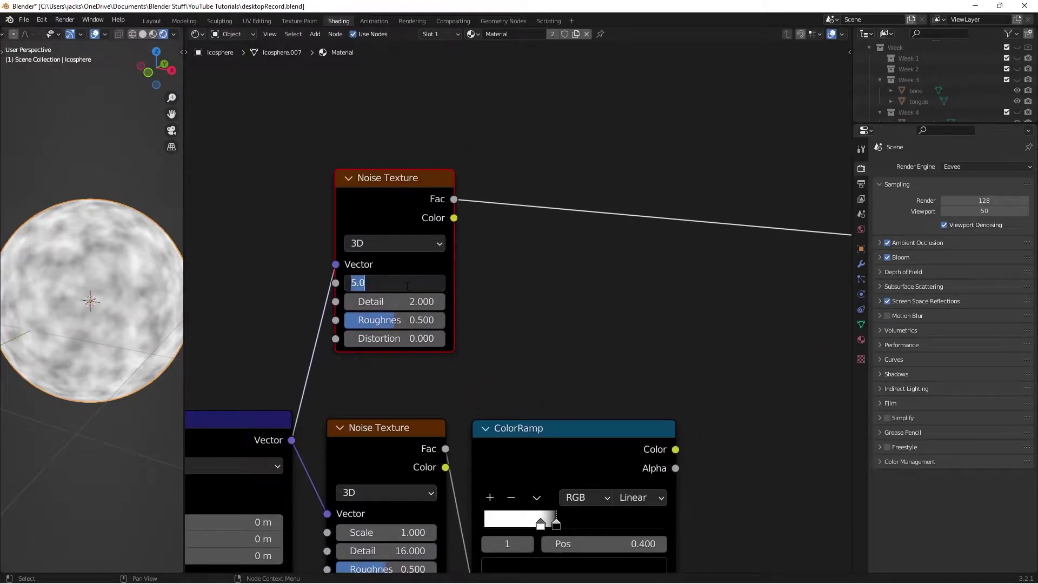
type("33.9")
key("Return")
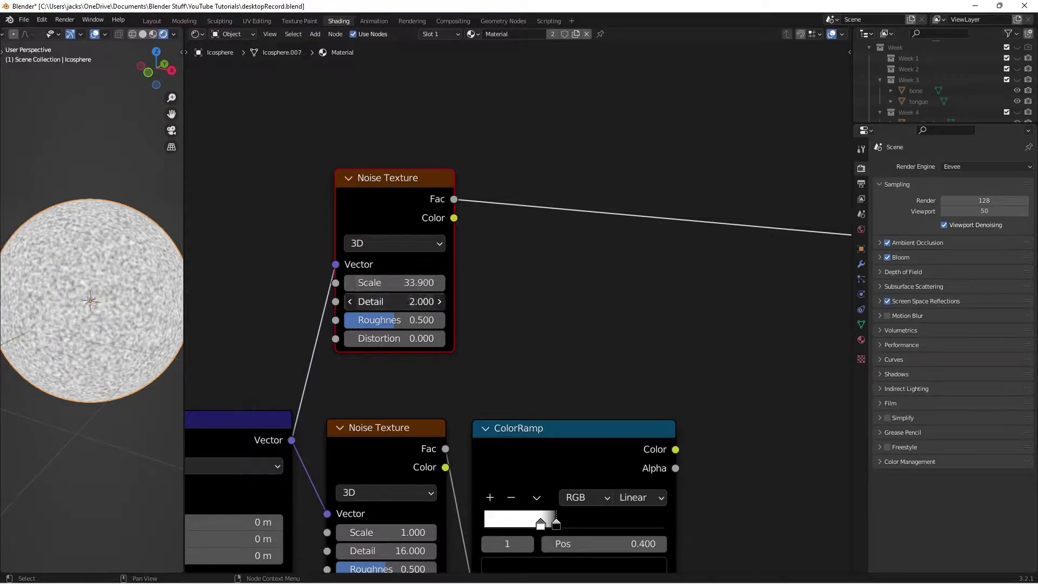
left_click(402, 298)
type("16")
key("Return")
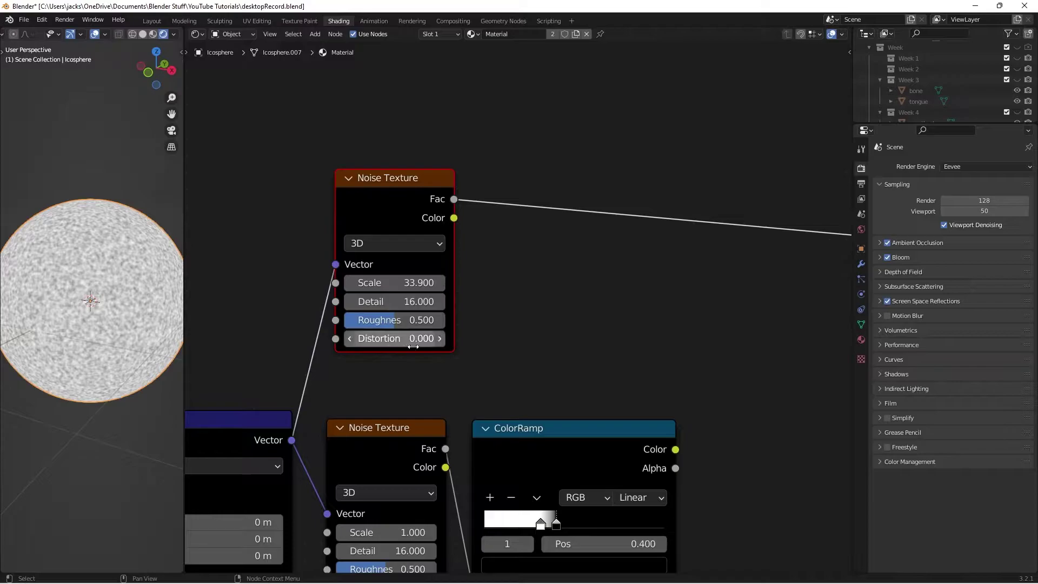
left_click(411, 339)
type("1")
key("Return")
- Insert a ColorRamp node on the upper Noise Texture's output link, above the first ColorRamp
scroll(549, 266, "down", 2)
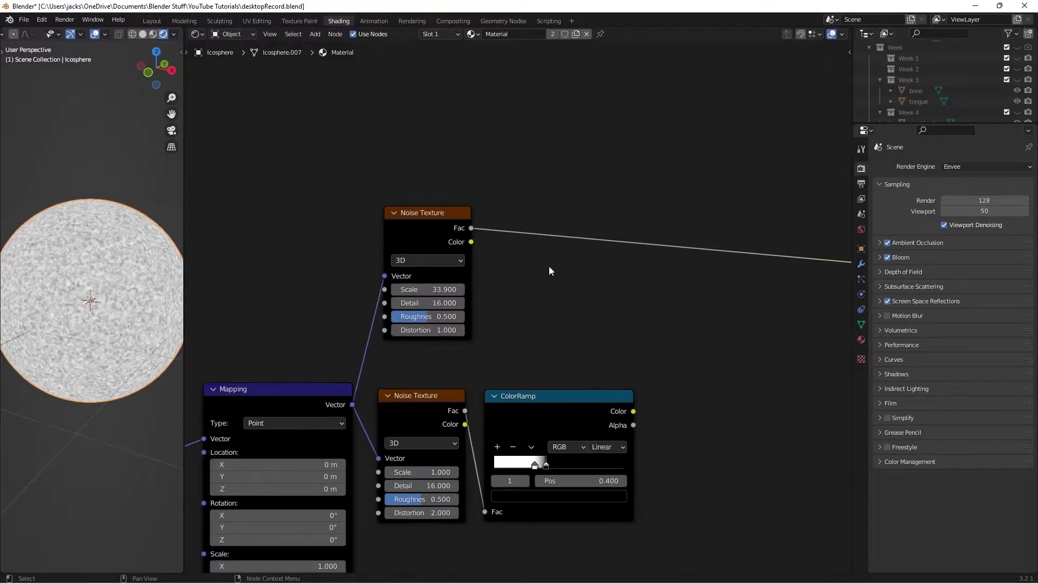
middle_click_drag(549, 266, 517, 288)
left_click_drag(366, 242, 362, 229)
key("shift+a")
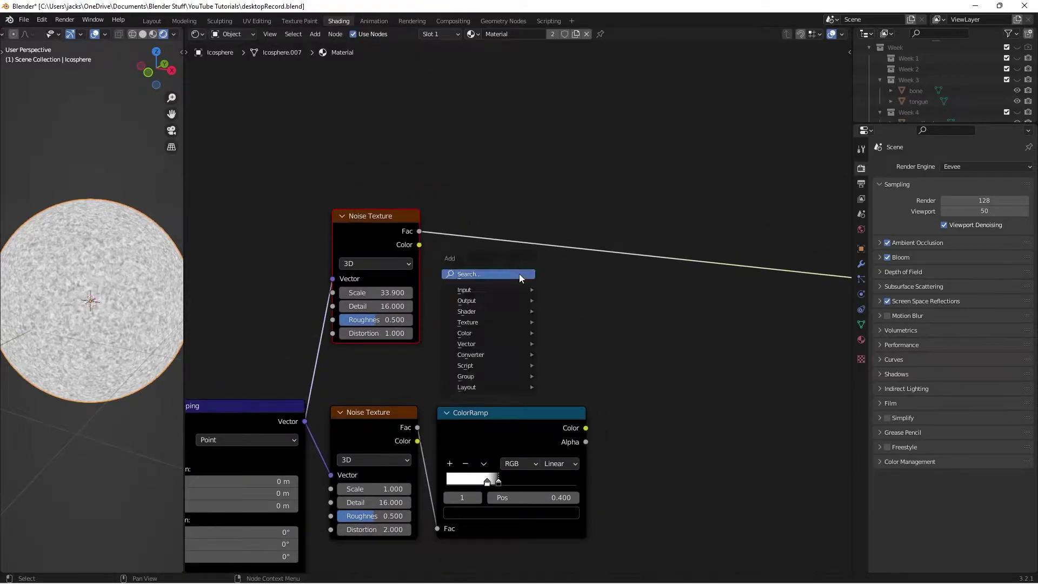
left_click(519, 273)
type("color")
key("Return")
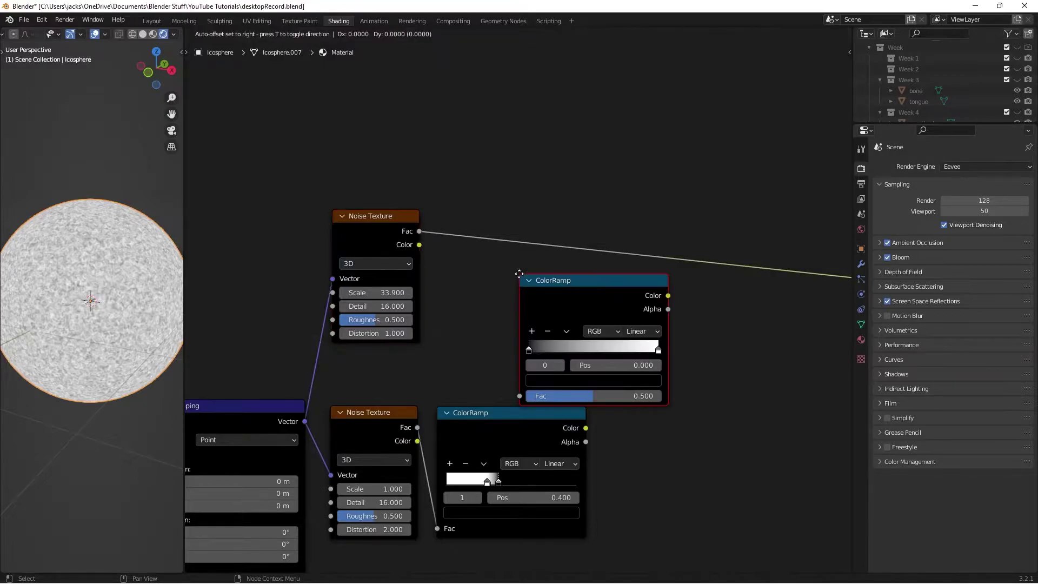
left_click(529, 241)
left_click_drag(535, 244, 510, 235)
left_click(521, 180)
- Add a middle stop to the upper ColorRamp and set its black stop's position to 0.28
scroll(522, 180, "up", 3)
scroll(604, 185, "up", 1)
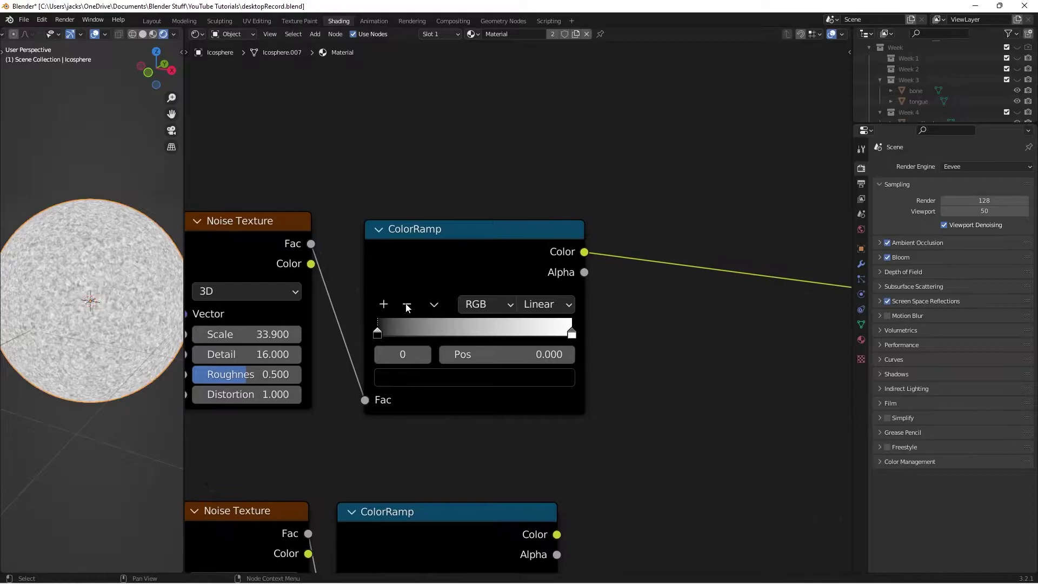
left_click(383, 303)
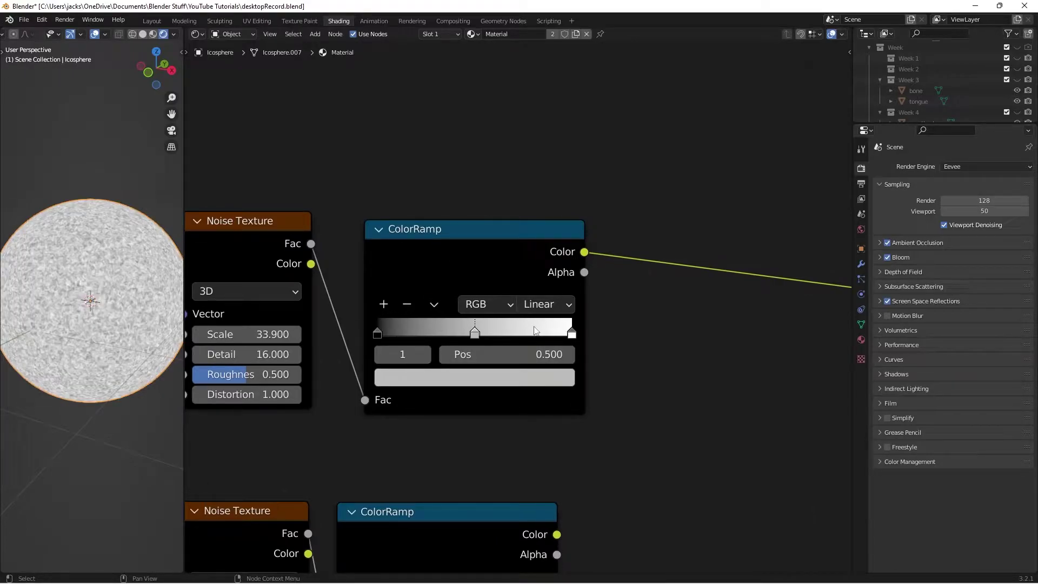
left_click(377, 342)
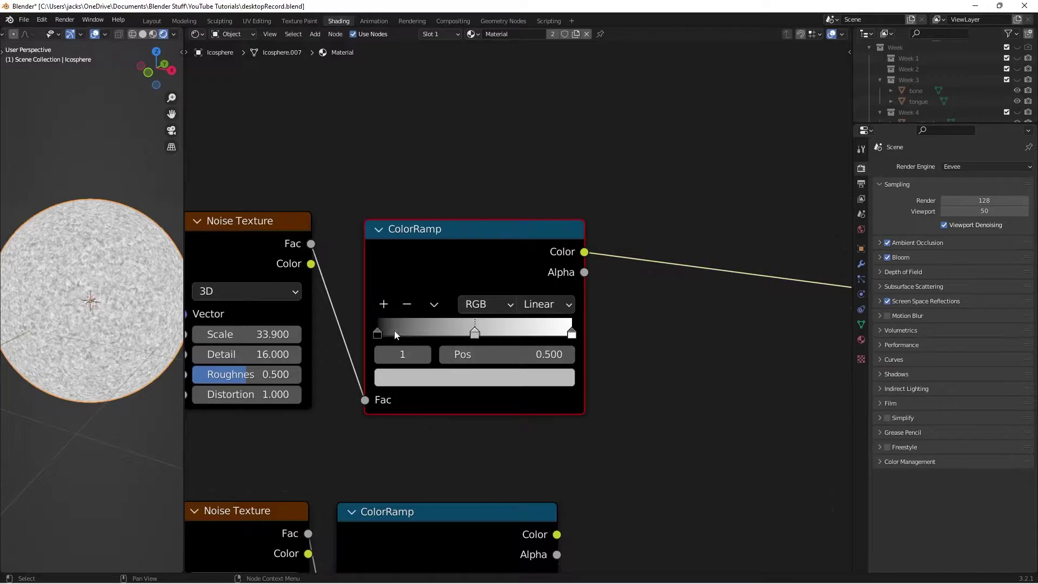
left_click(379, 334)
left_click(514, 354)
type(".28")
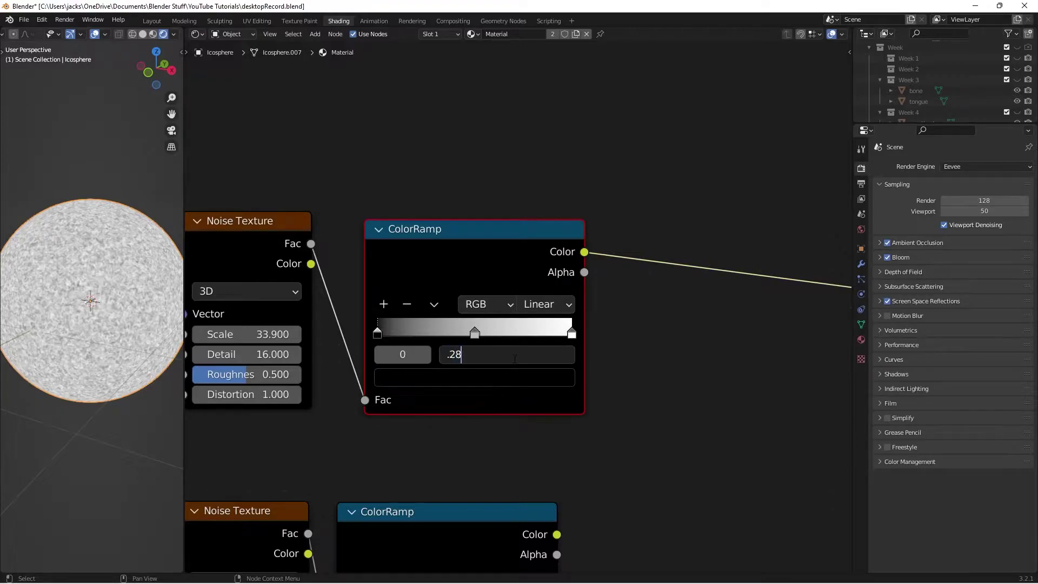
key("Return")
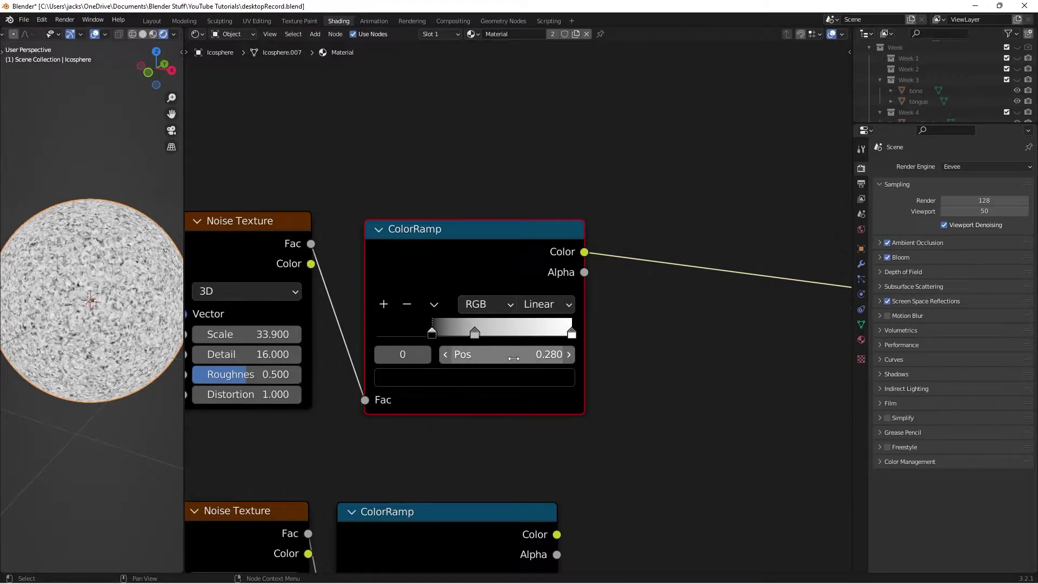
- Set the colour of the upper ColorRamp's black stop to hex 450000
left_click(479, 379)
left_click(515, 268)
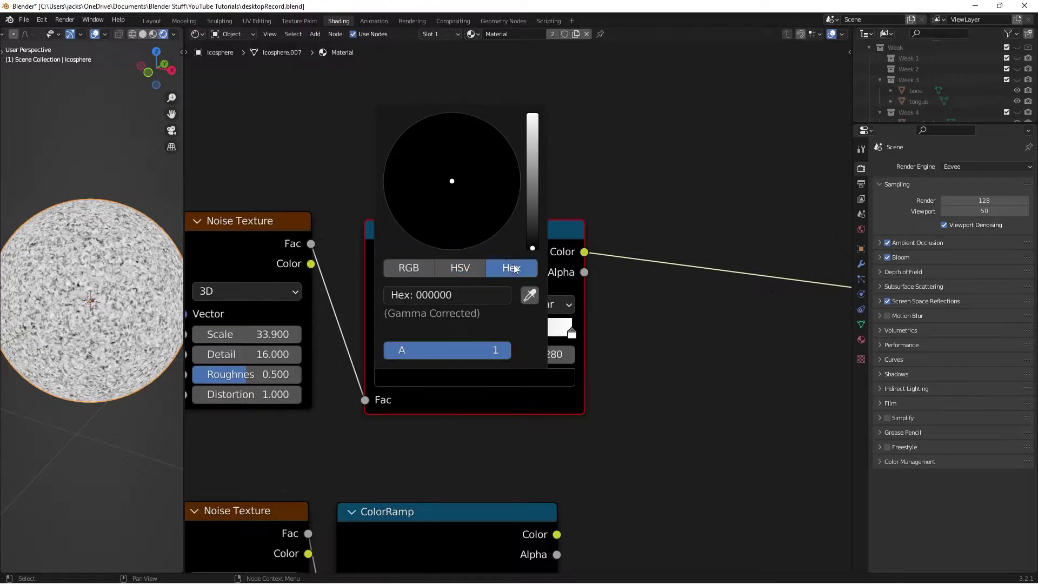
left_click(452, 295)
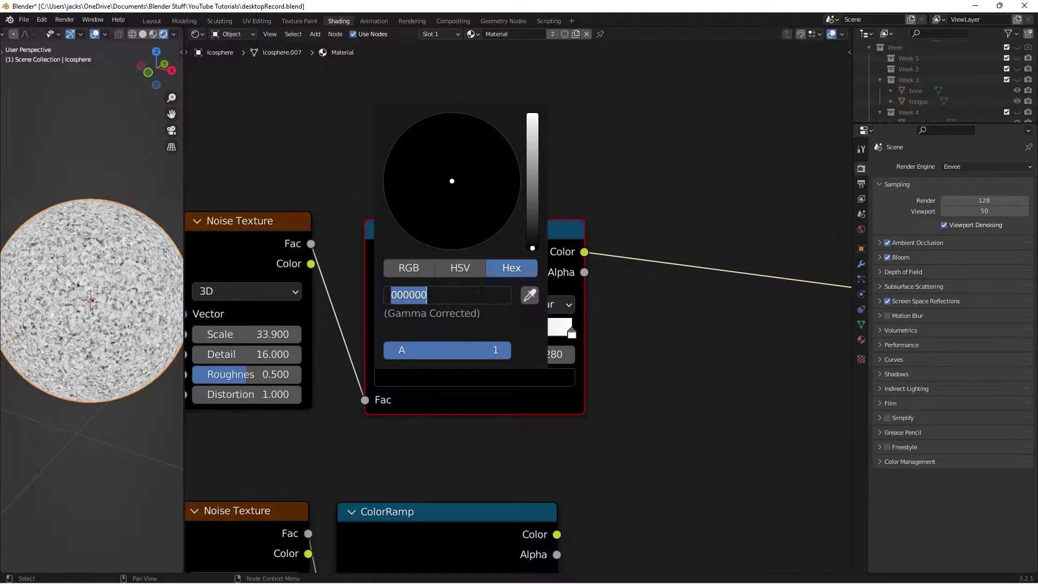
type("450")
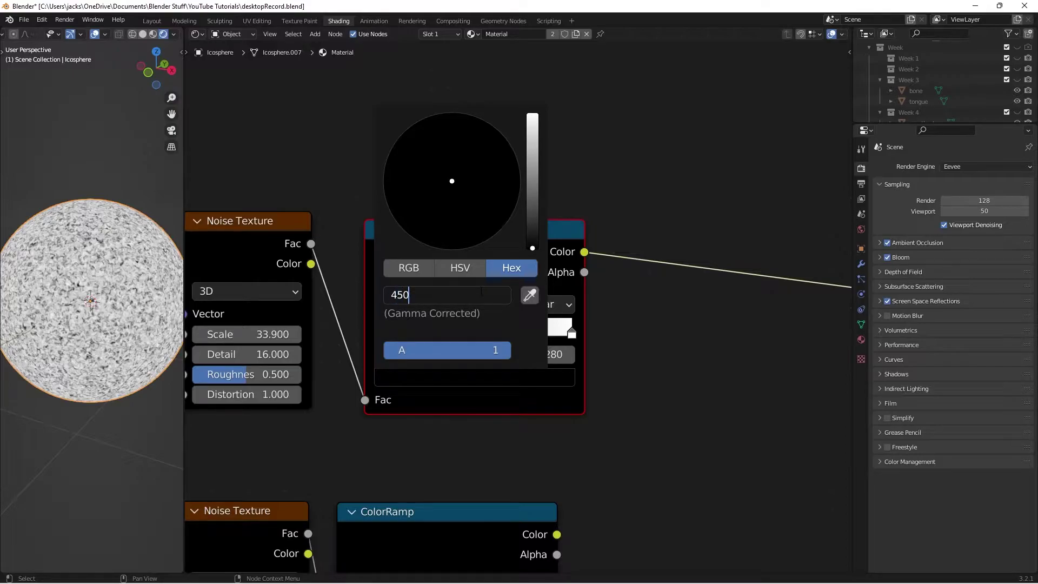
type("0006")
key("Return")
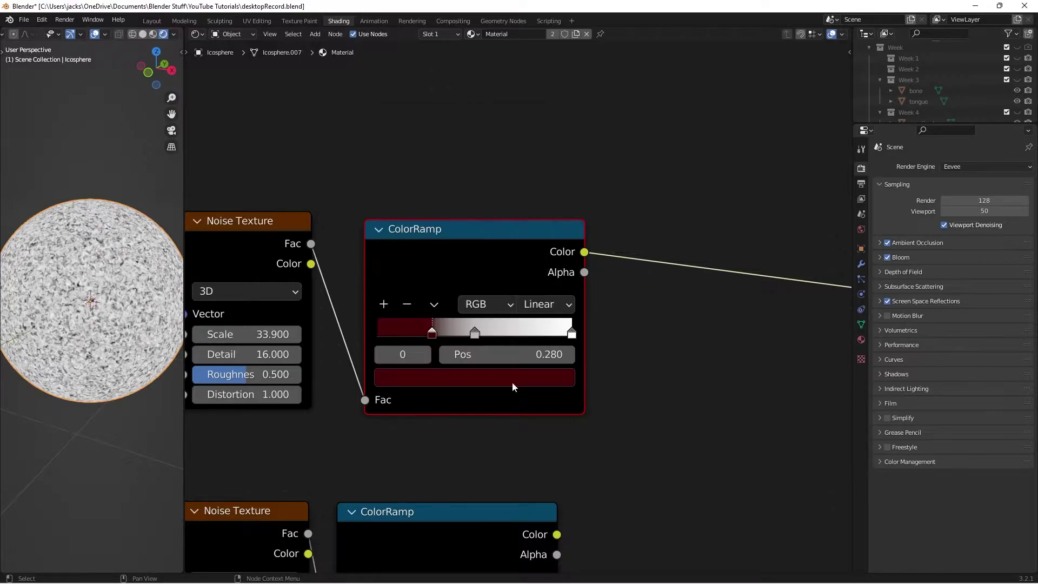
- Set the upper ColorRamp's middle stop to position 0.565 and its colour to hex 5E2823
left_click(475, 332)
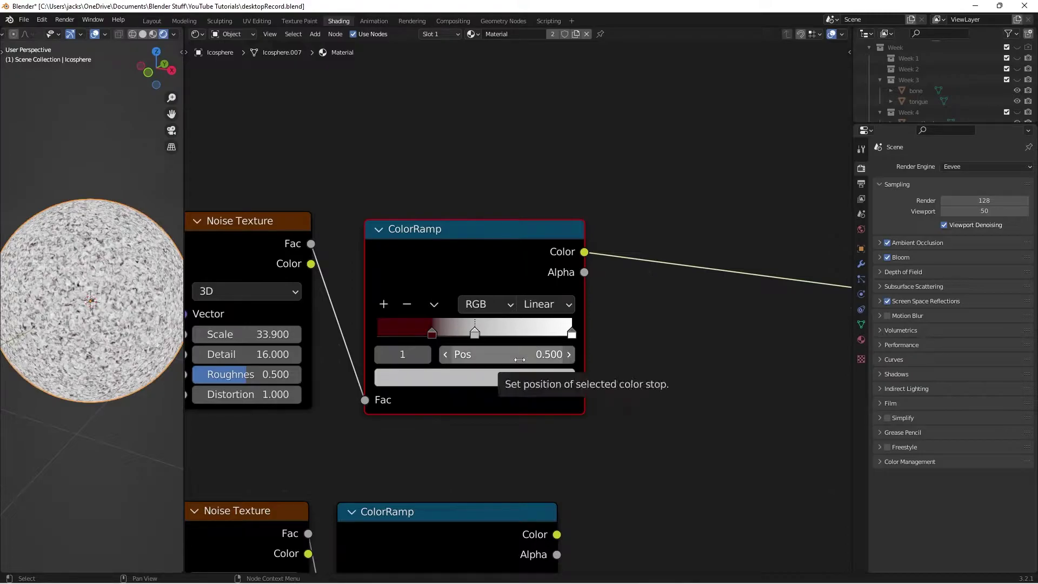
left_click(520, 360)
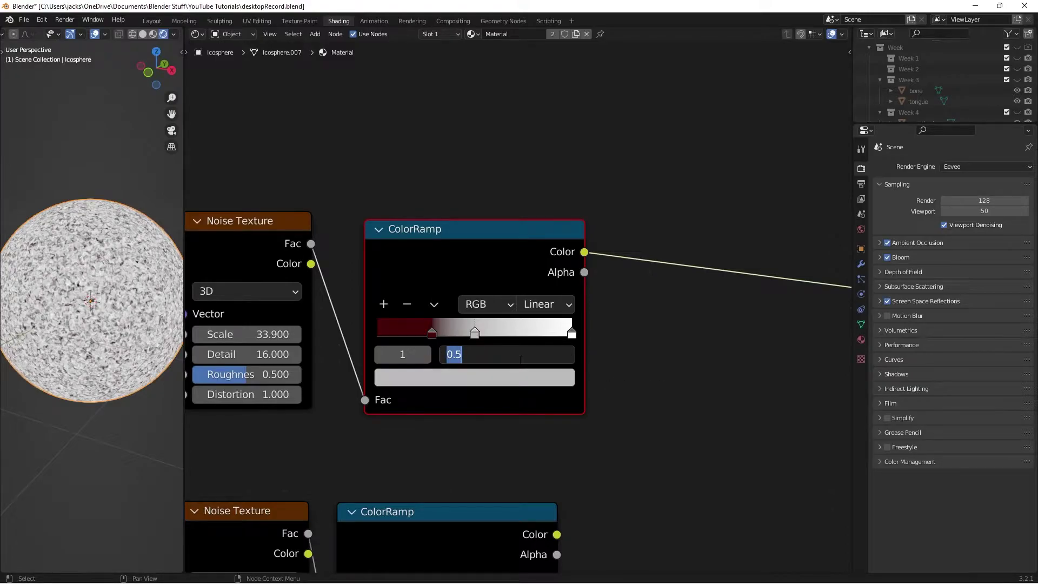
type("0.565")
key("Return")
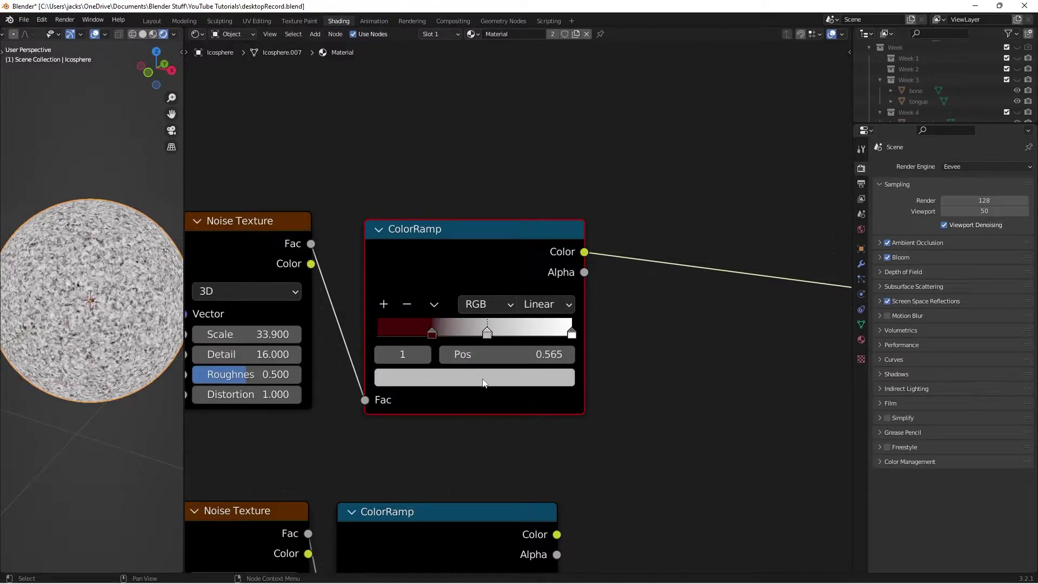
left_click(485, 379)
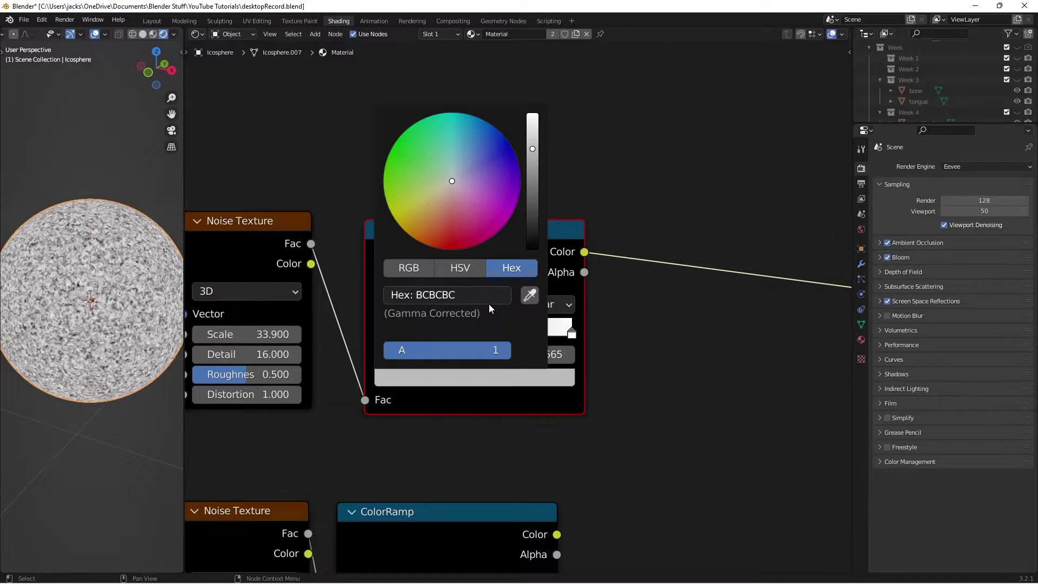
left_click(483, 294)
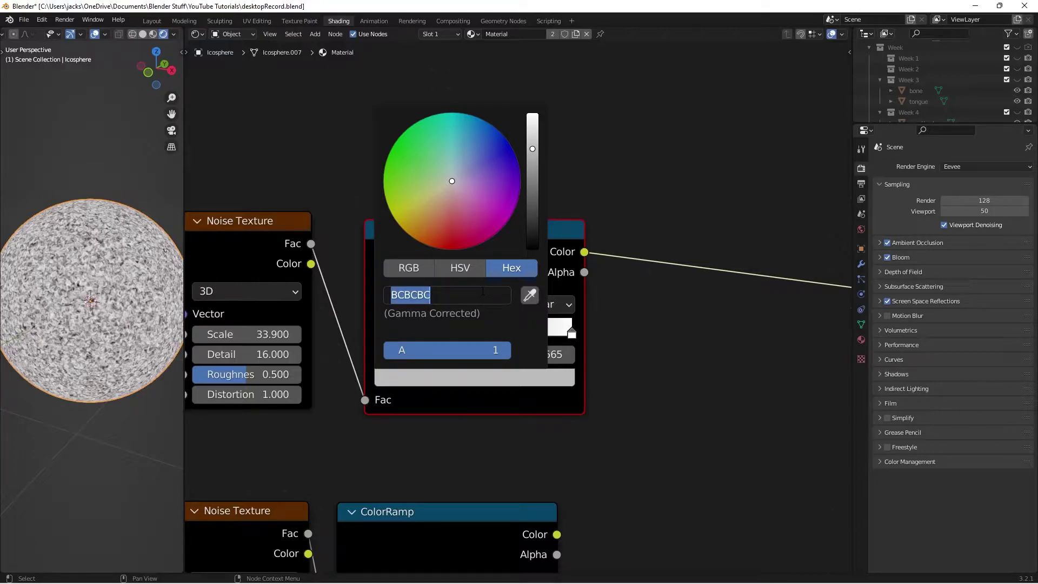
type("5e2")
type("023")
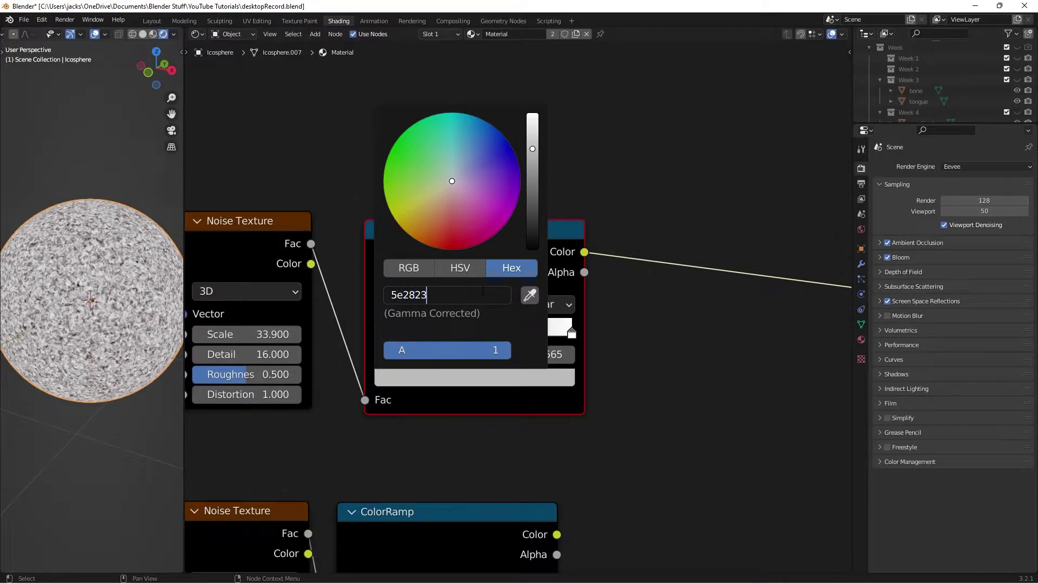
key("Return")
- Set the upper ColorRamp's white stop to position 0.975 and its colour to hex AC8281
scroll(592, 346, "up", 2)
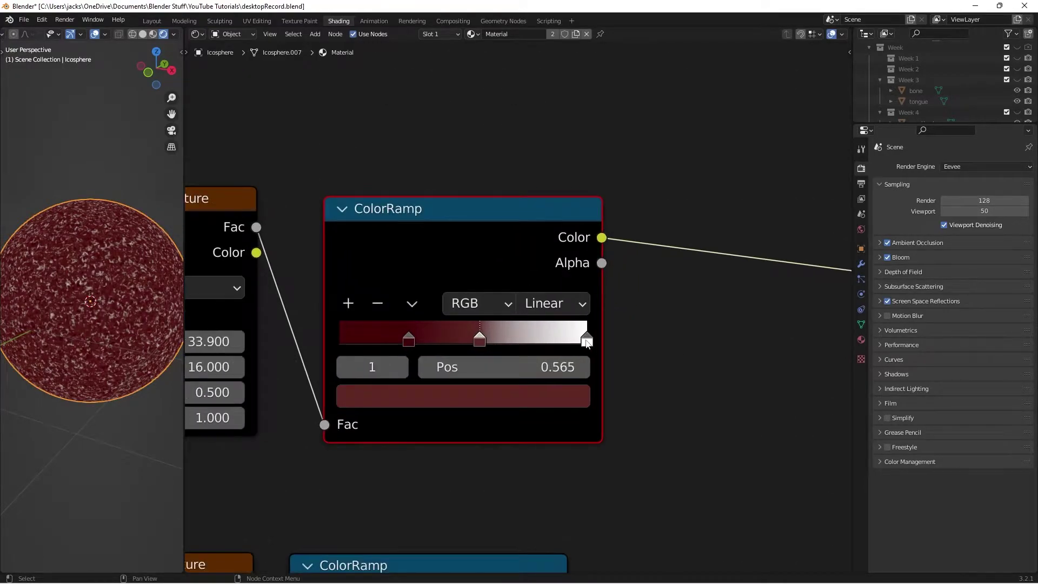
left_click(586, 339)
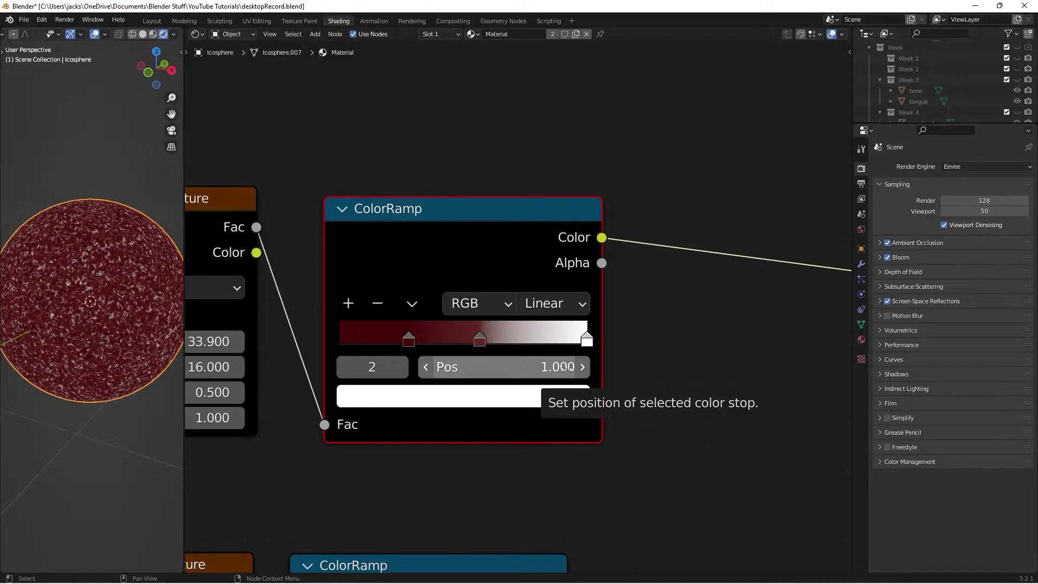
left_click(566, 368)
key("BackSpace")
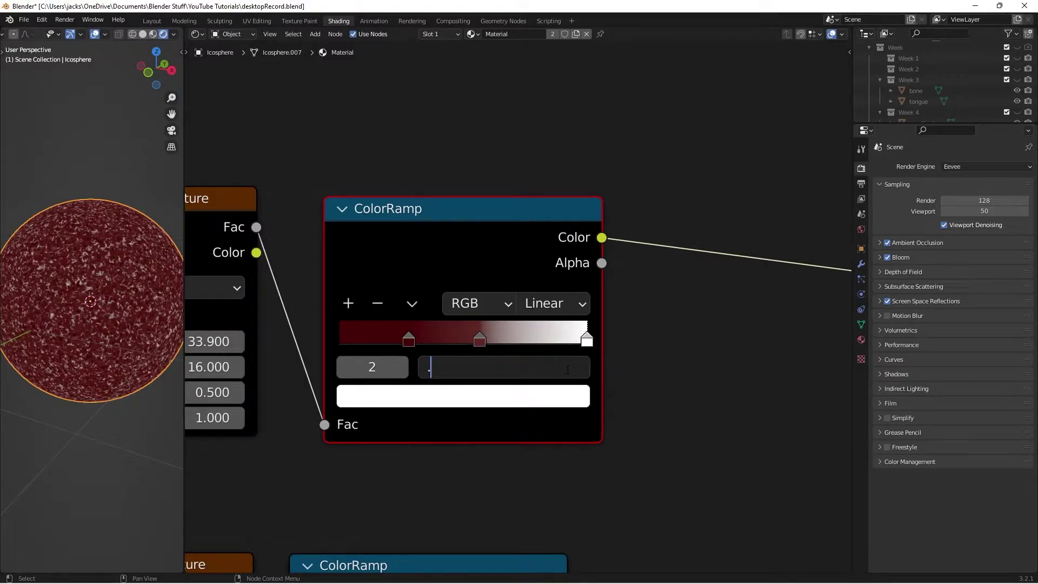
type(".975")
key("Return")
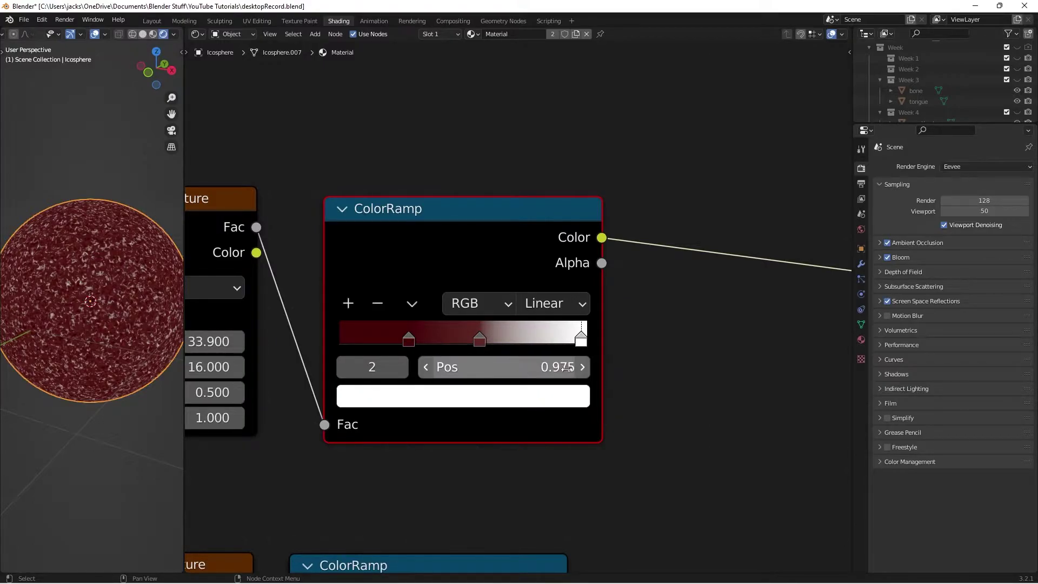
left_click(576, 397)
left_click(489, 291)
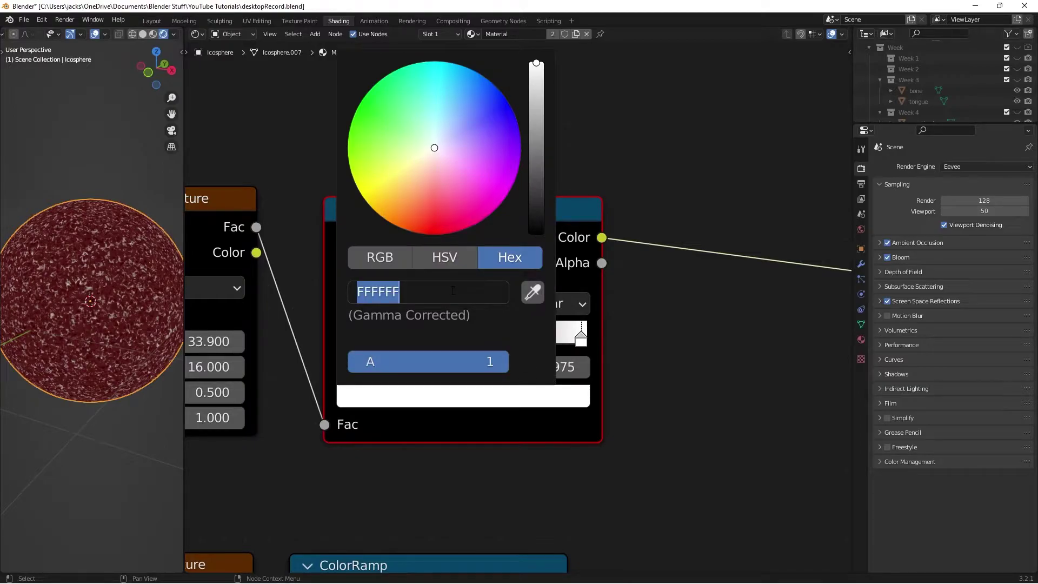
type("ac8281")
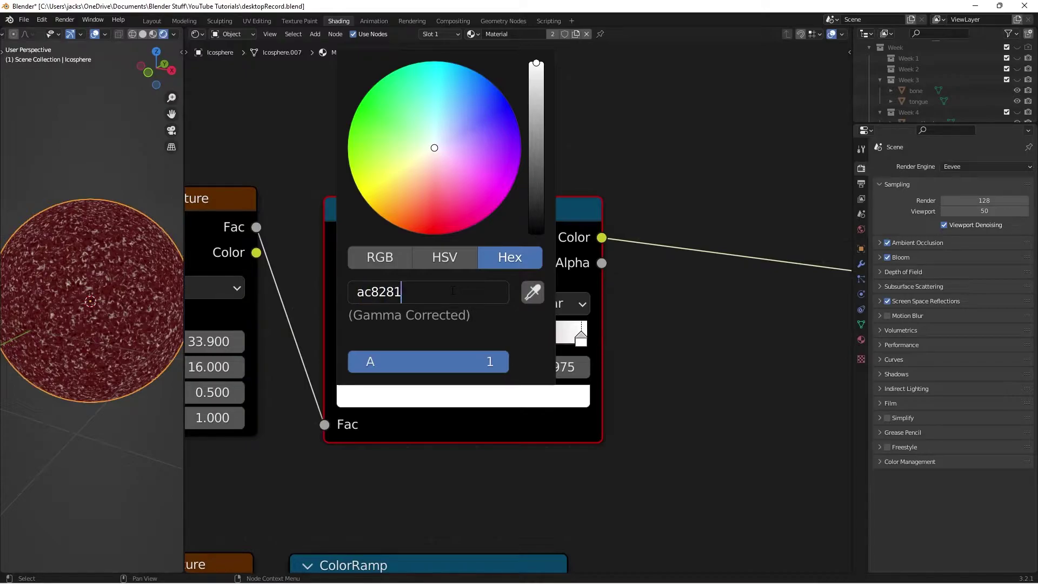
key("Return")
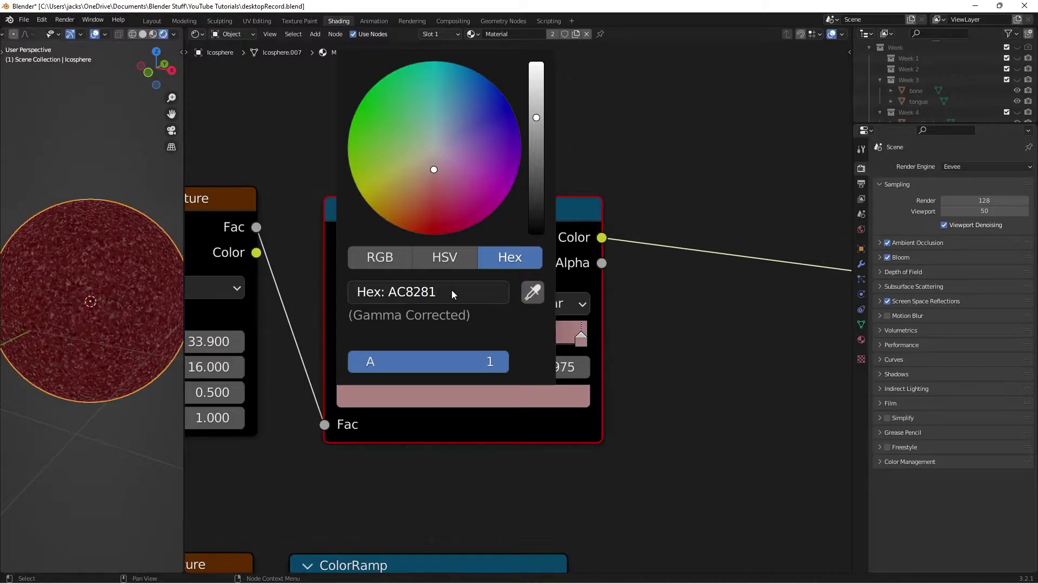
left_click(429, 157)
- Save the Blender file after making room in view above the red ColorRamp
scroll(426, 151, "down", 5)
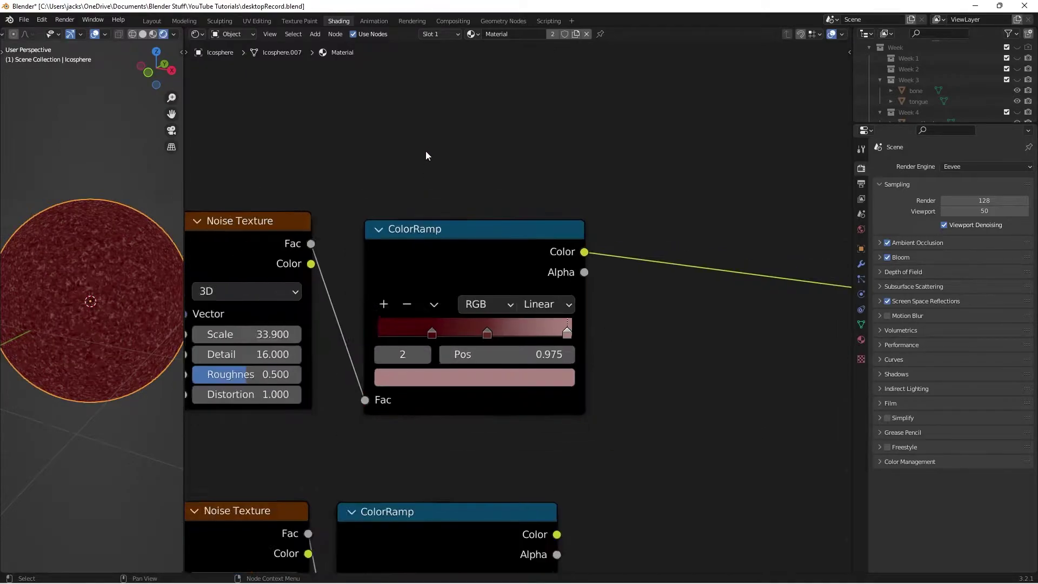
middle_click_drag(452, 229, 476, 245)
left_click(476, 254)
left_click(502, 212)
scroll(511, 197, "down", 2)
middle_click_drag(521, 186, 524, 240)
key("ctrl+s")
- Add another ColorRamp node and place it directly above the red ColorRamp
key("shift+a")
left_click(524, 240)
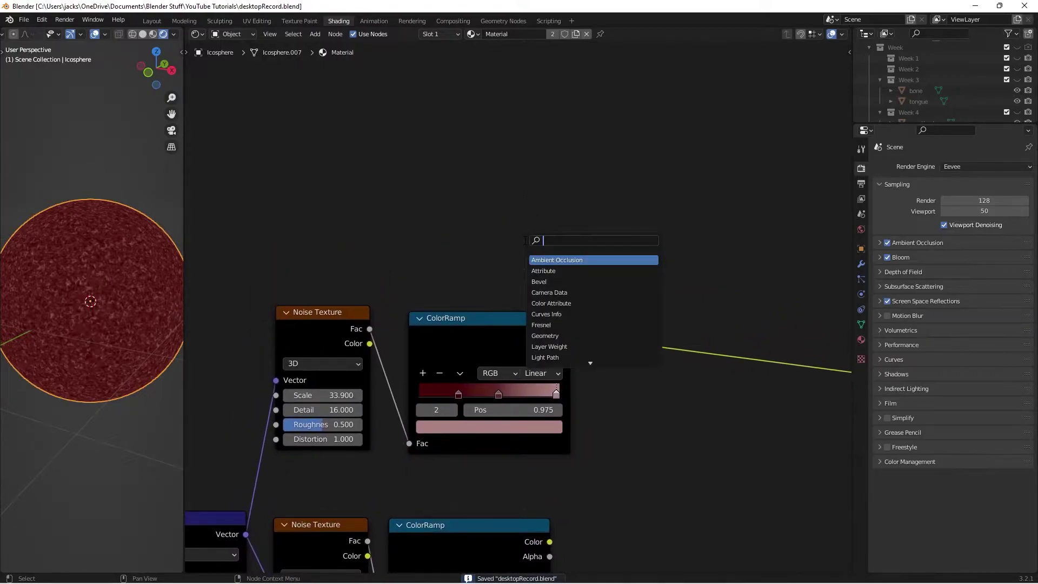
type("colo")
key("Return")
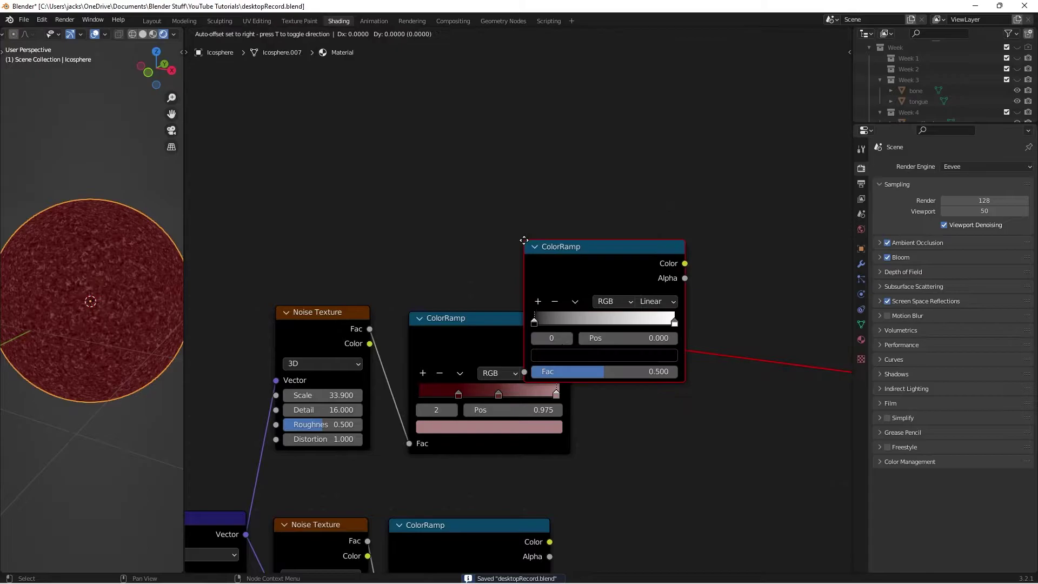
left_click(412, 153)
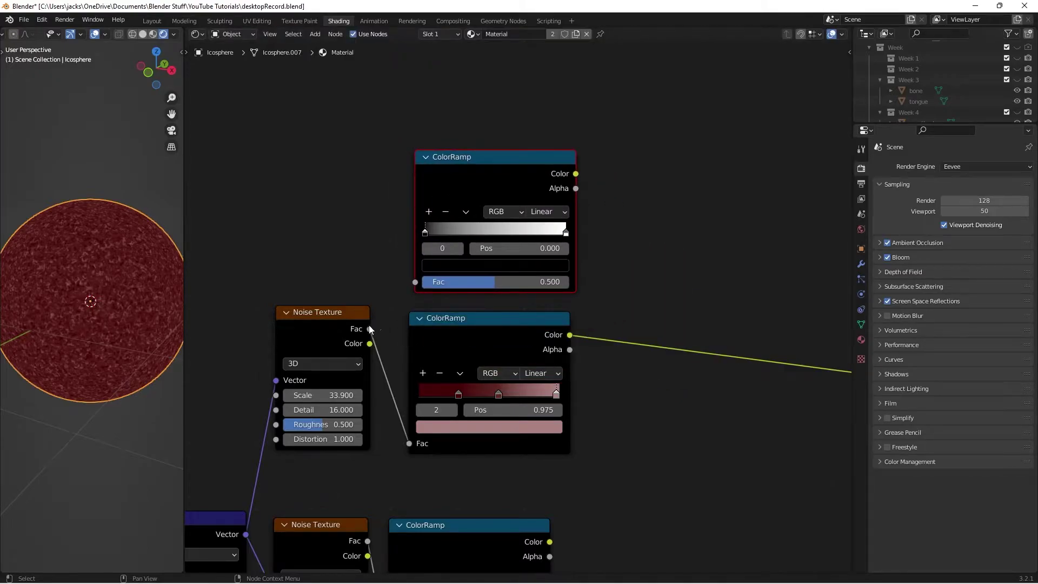
- Connect the upper Noise Texture's Fac output to the new ColorRamp's Fac input and preview that ramp on the sphere
left_click_drag(370, 329, 418, 283)
left_click_drag(488, 178, 485, 185)
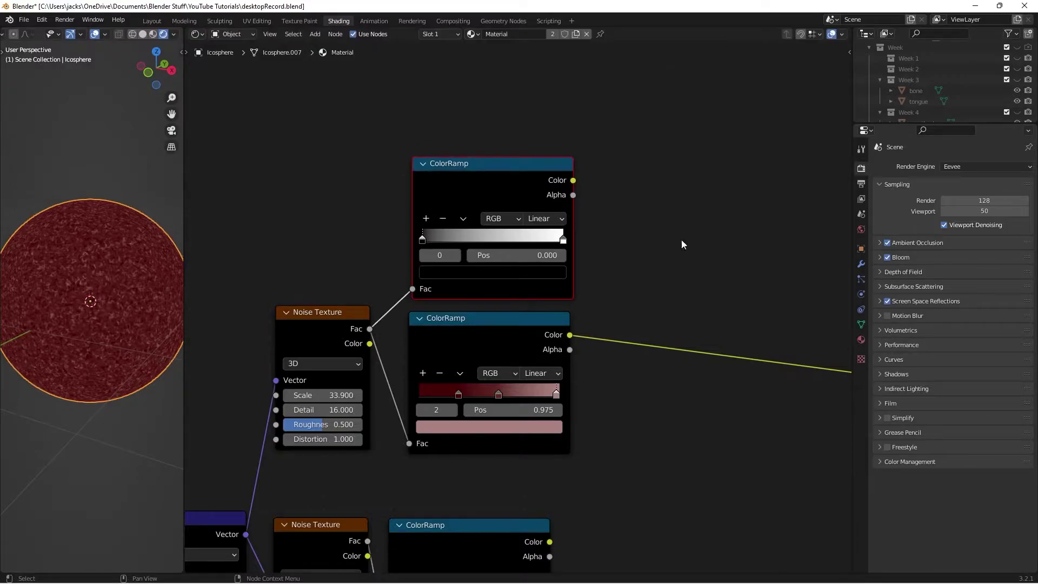
left_click(682, 242)
left_click(483, 195, "ctrl+shift")
- Add a middle stop to the new topmost ColorRamp and set its black stop's position to 0.25
scroll(653, 220, "up", 3)
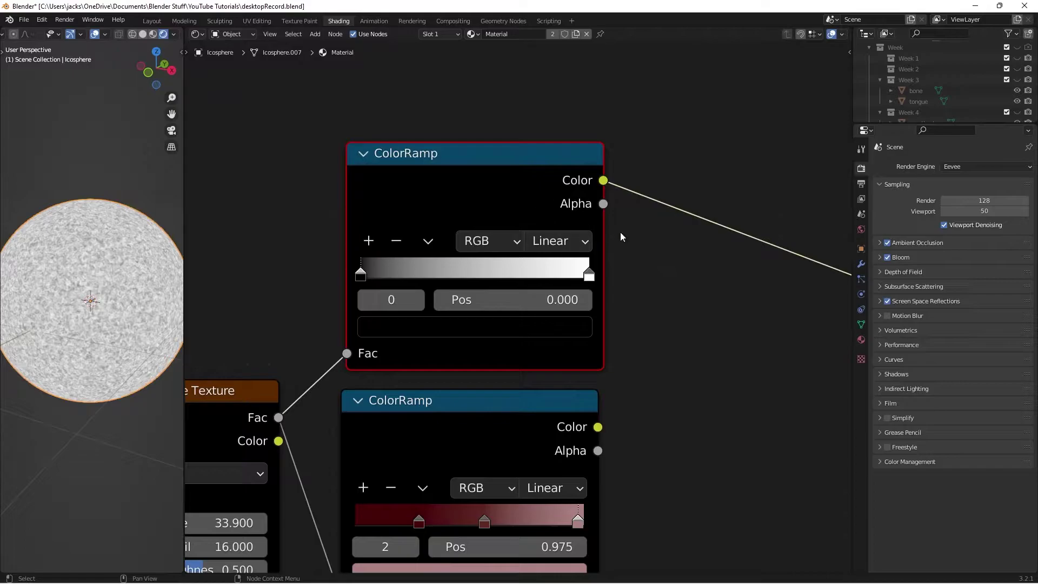
left_click(368, 242)
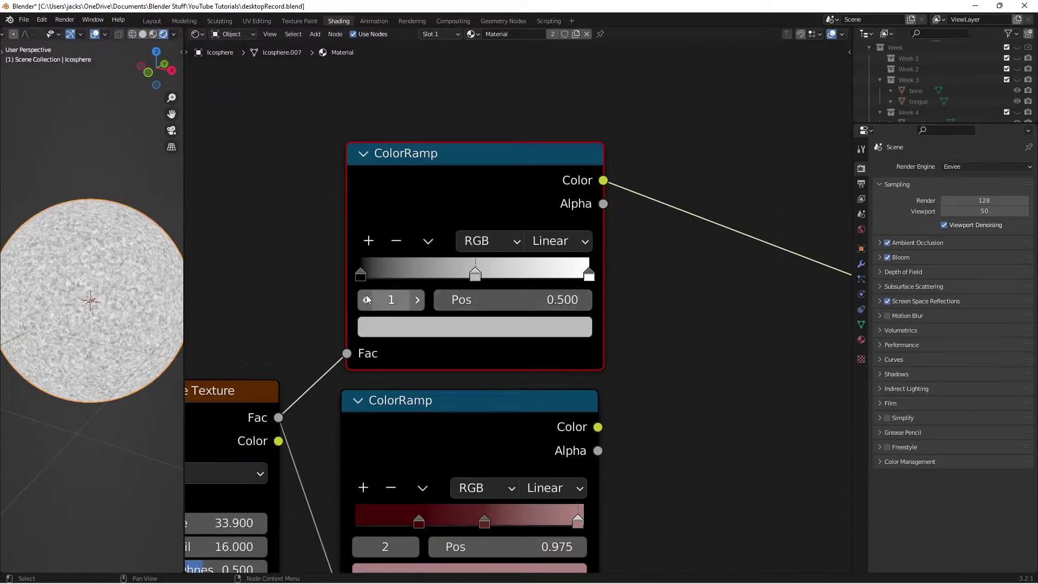
left_click(361, 274)
left_click(534, 302)
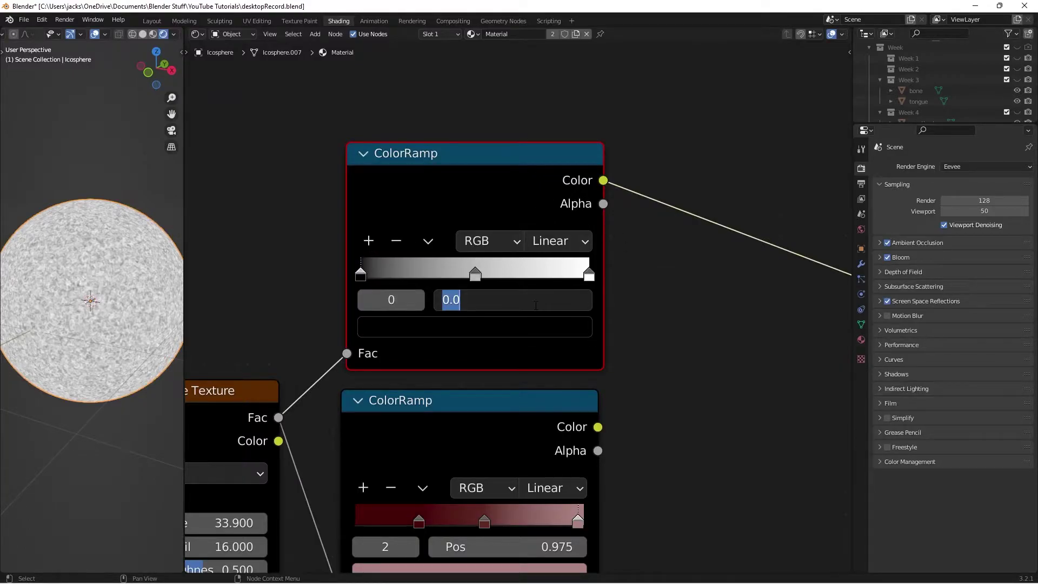
type(".25")
key("Return")
- Set the position of the topmost ColorRamp's white stop to 0.75
left_click(589, 275)
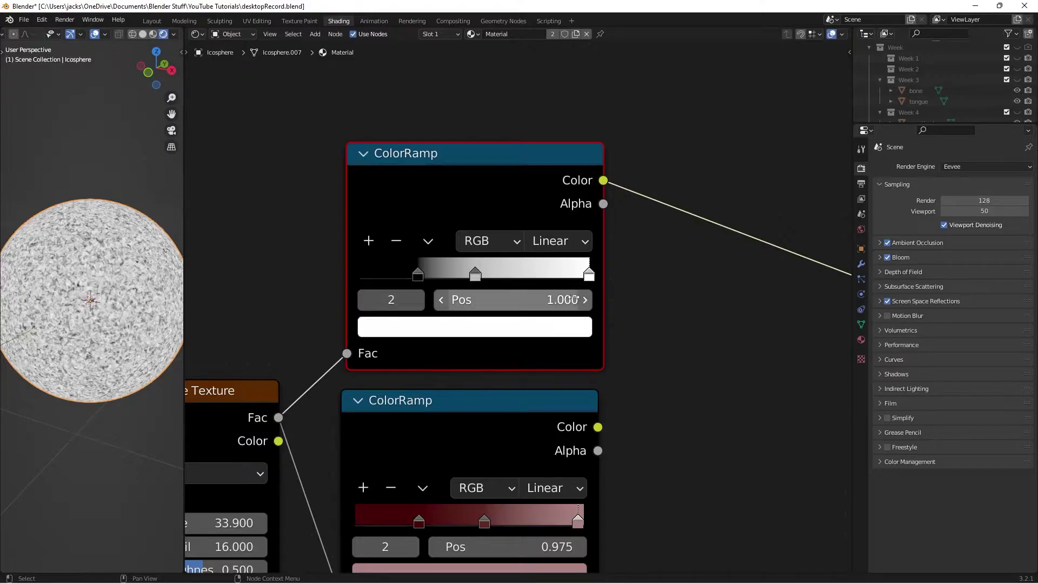
left_click(575, 298)
type(".75")
key("Return")
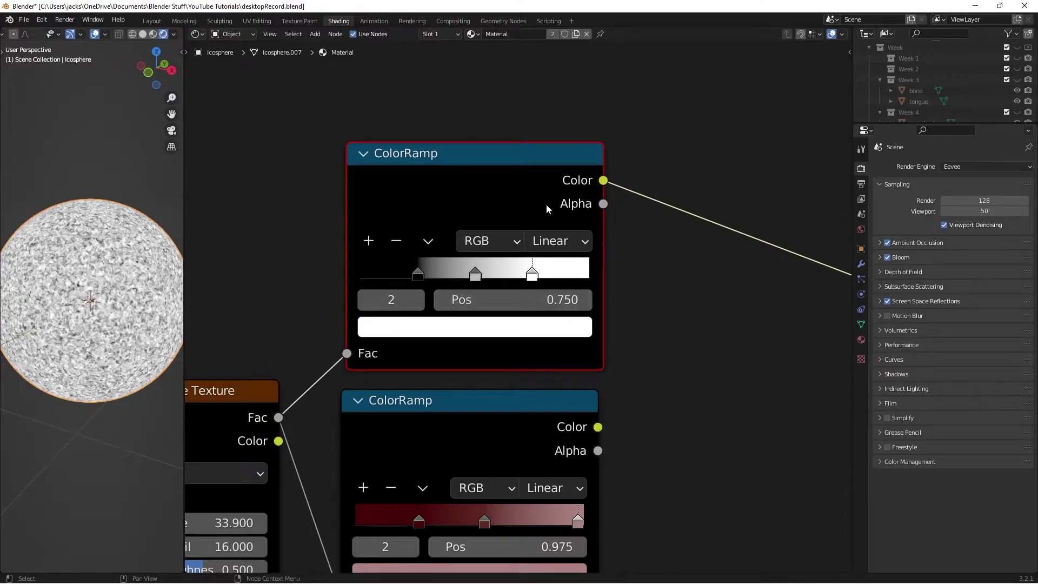
left_click(655, 297)
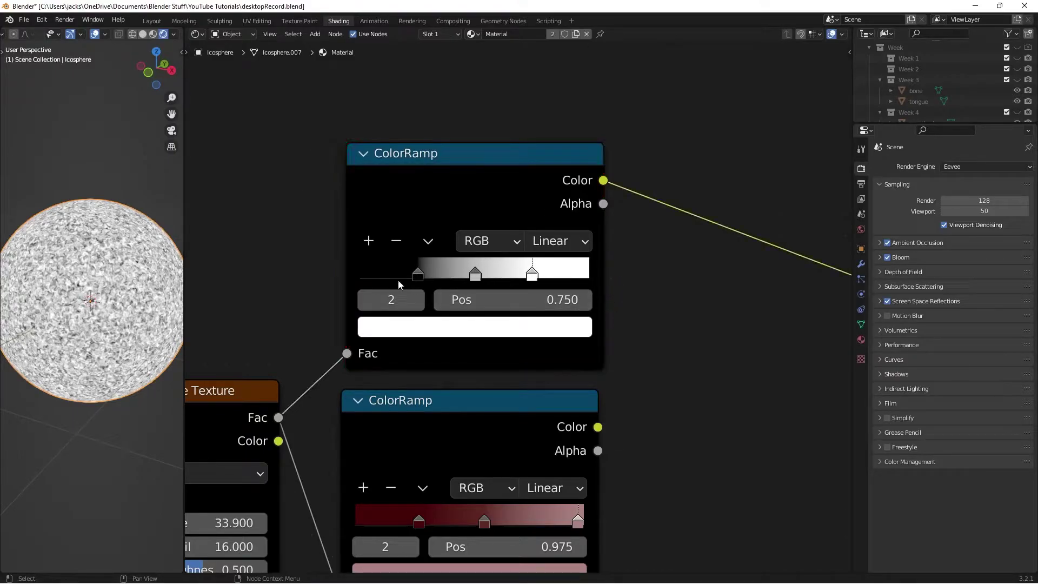
- Set the colour of the topmost ColorRamp's black stop to hex 574A3C
left_click(417, 277)
left_click(449, 327)
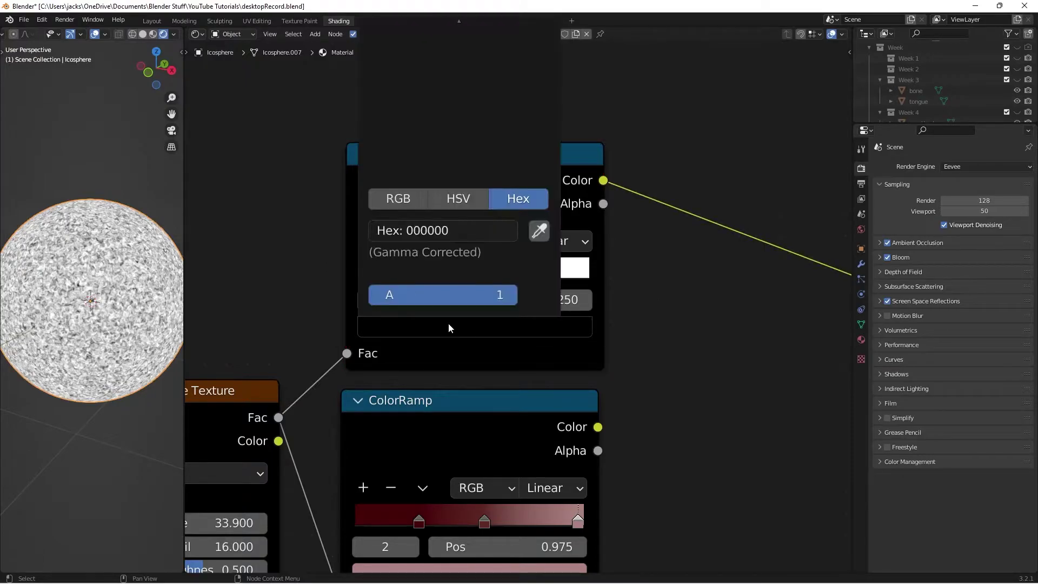
left_click(470, 232)
type("4")
key("BackSpace")
type("5")
type("74a3c")
key("Return")
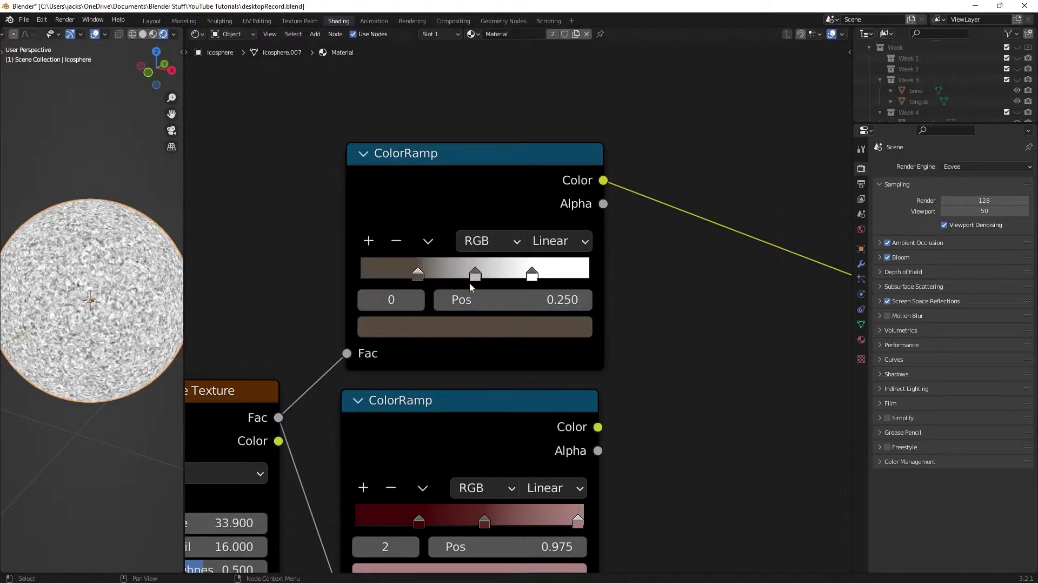
- Set the colour of the topmost ColorRamp's middle stop to hex 6F7355
left_click(472, 278)
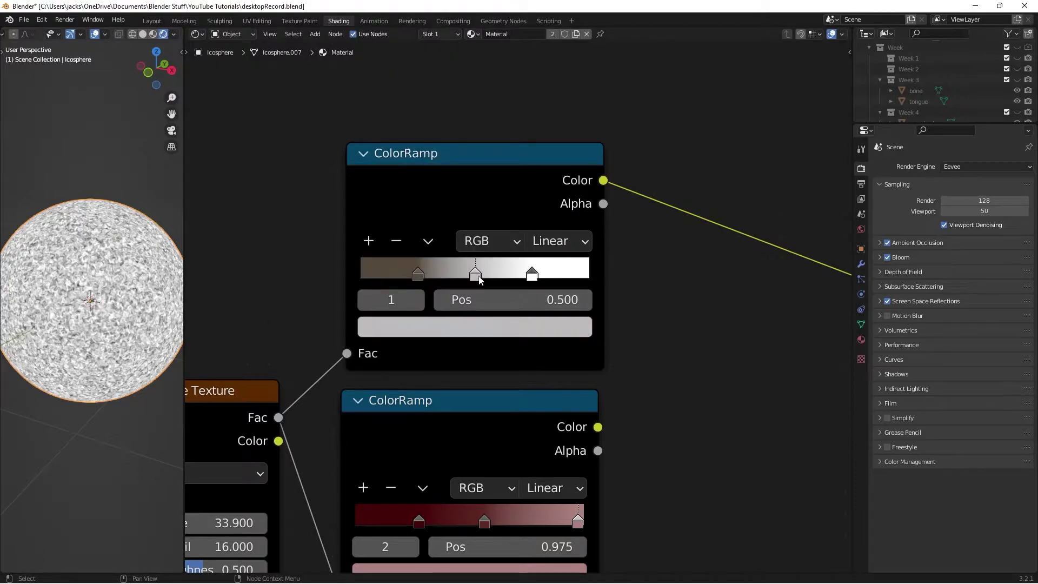
left_click(488, 332)
left_click(475, 230)
type("6f")
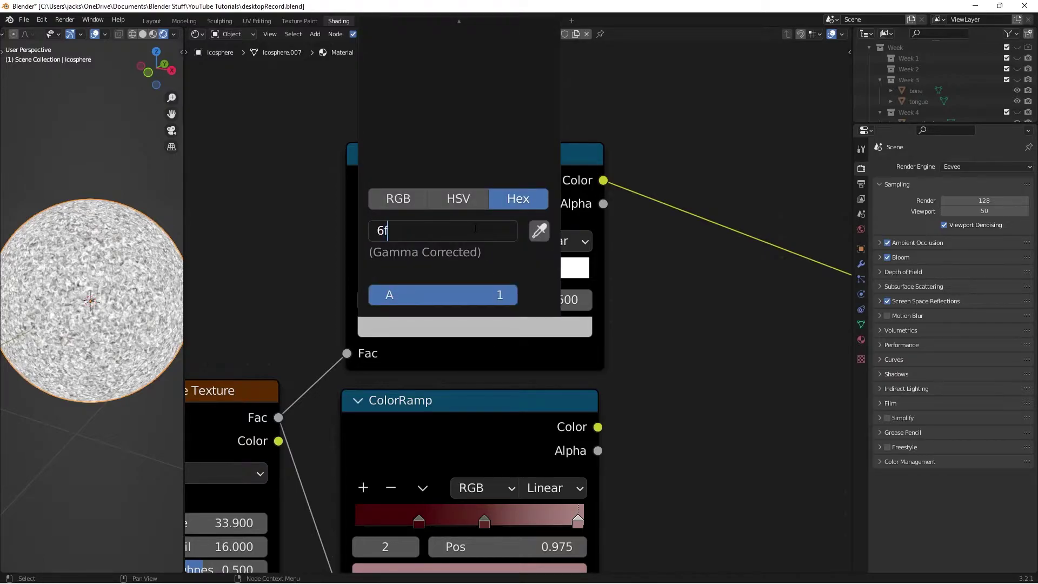
type("7355")
key("Return")
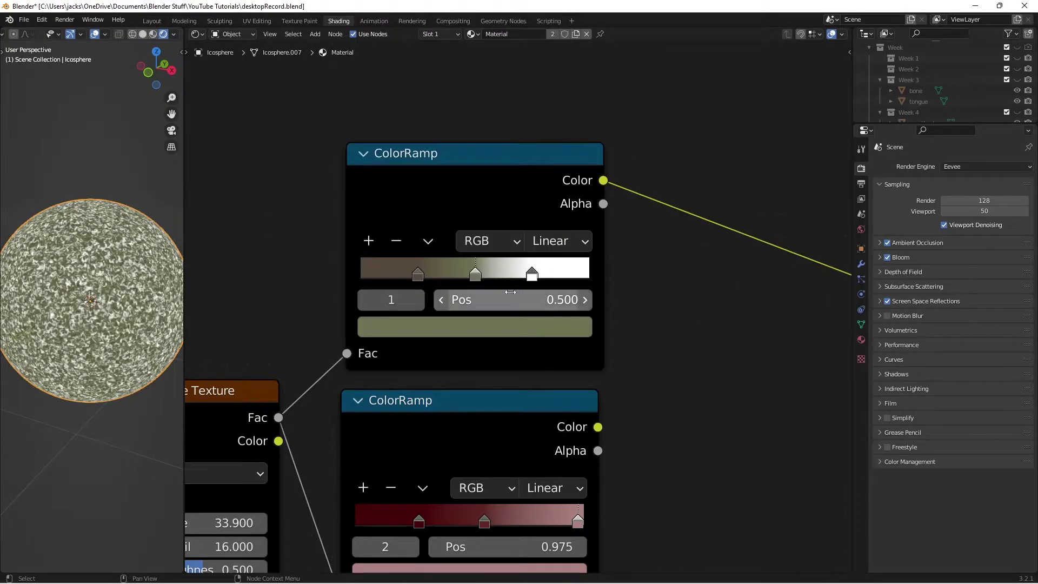
- Set the colour of the topmost ColorRamp's white stop to hex 475252 and save the file
left_click(532, 275)
left_click(541, 336)
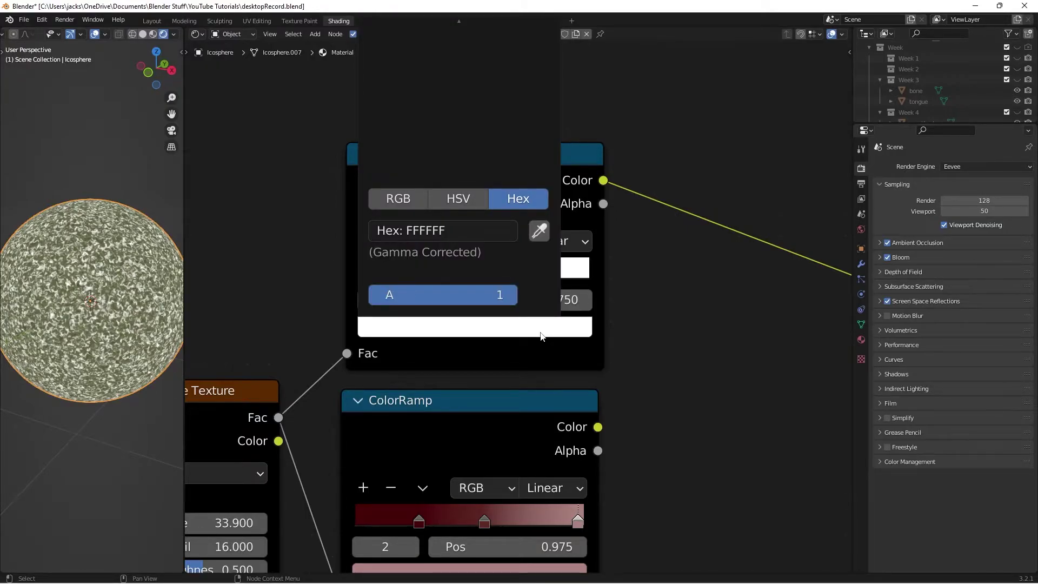
left_click(431, 230)
type("475252")
key("Return")
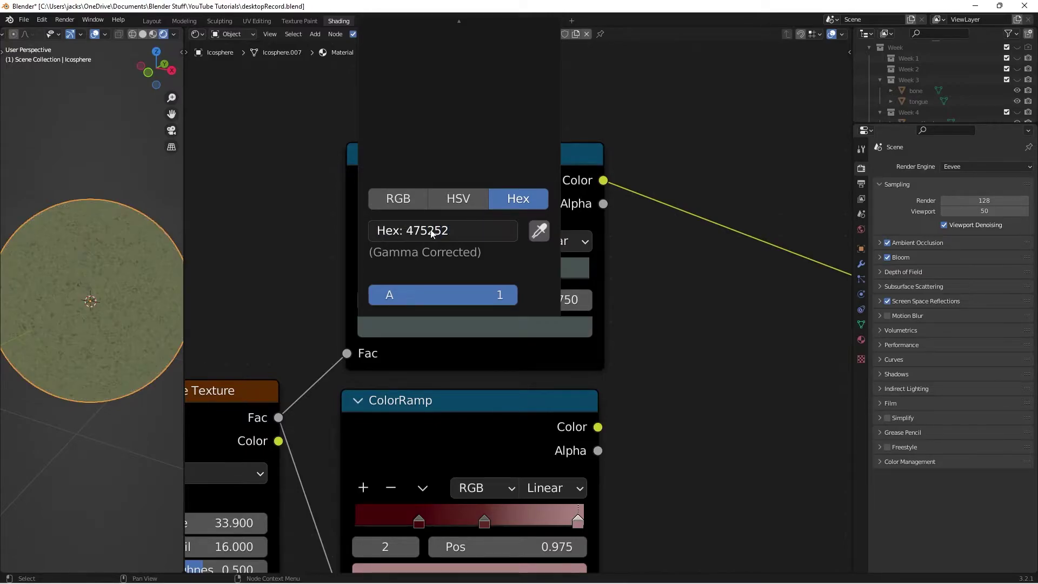
scroll(702, 318, "down", 2)
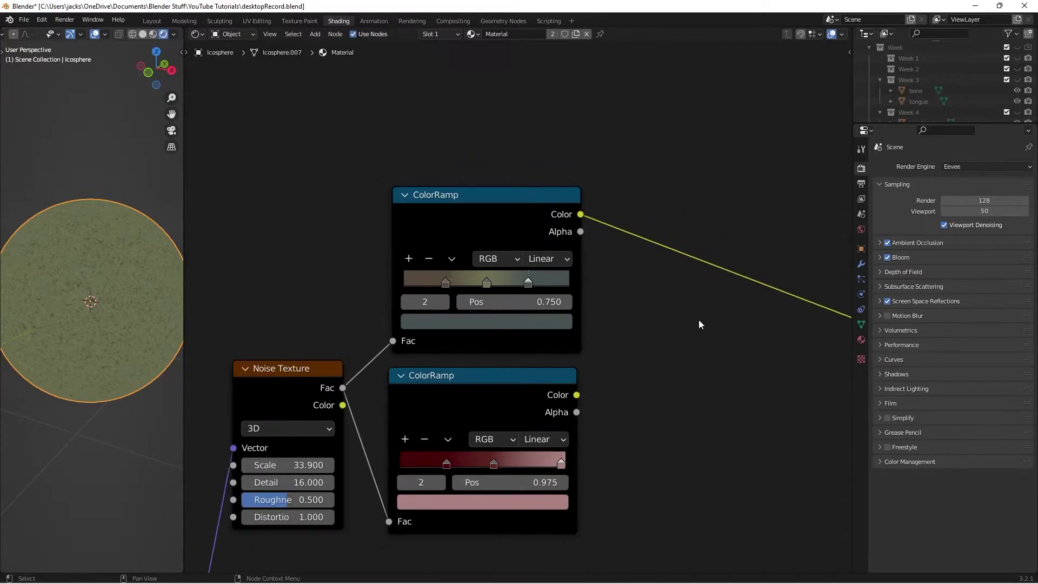
key("ctrl+s")
- Add a MixRGB node in the free space beside the green-brown and red ColorRamps
middle_click_drag(663, 306, 631, 272)
key("shift+a")
left_click(709, 299)
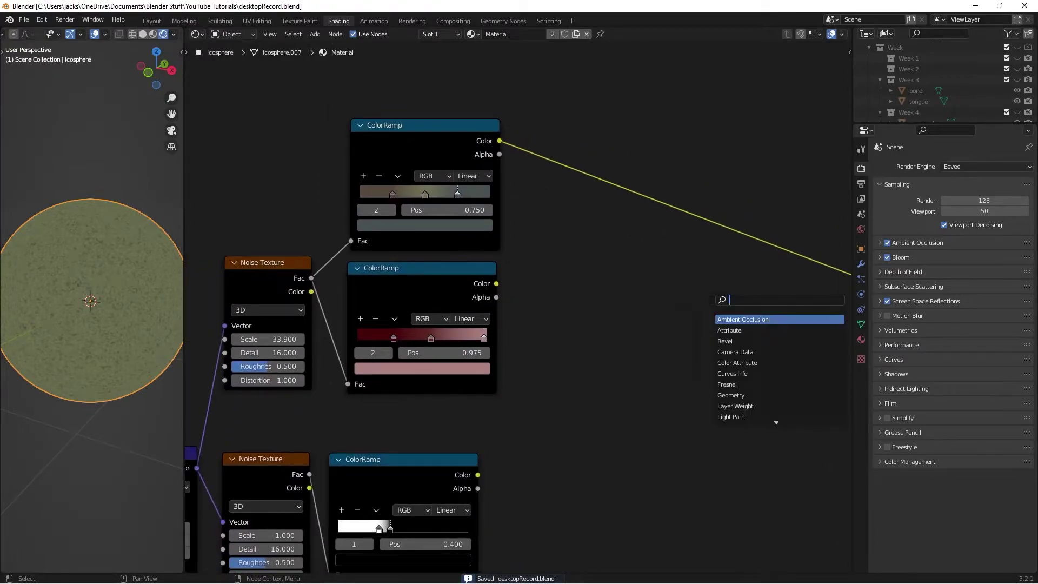
type("mix")
key("Return")
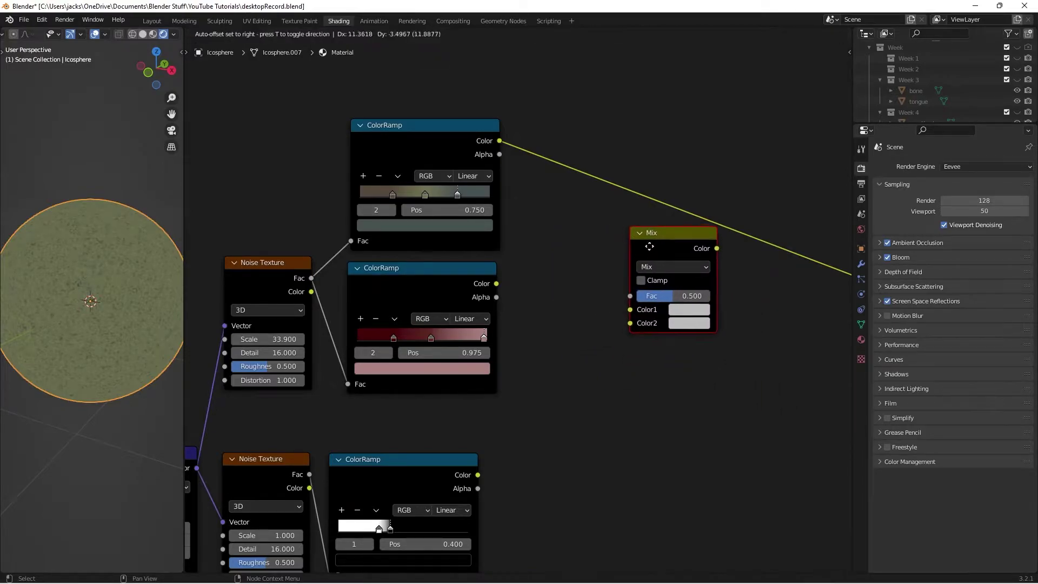
left_click(630, 228)
- Link the green-brown ColorRamp to the Mix's Color1, the red one to Color2 and the black-and-white one to Fac, with Clamp enabled
left_click_drag(499, 141, 630, 310)
left_click_drag(497, 284, 627, 324)
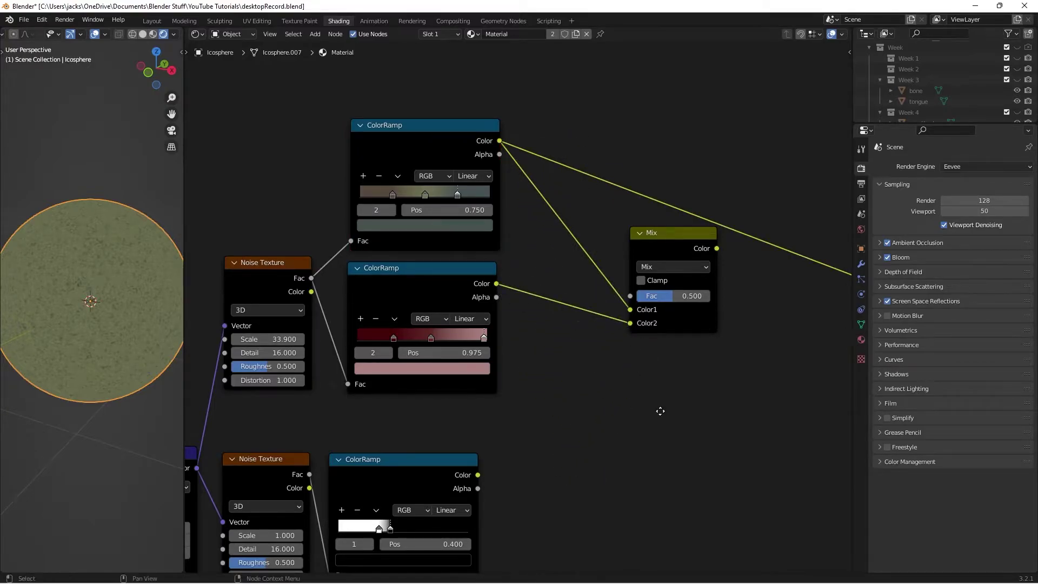
middle_click_drag(492, 462, 455, 420)
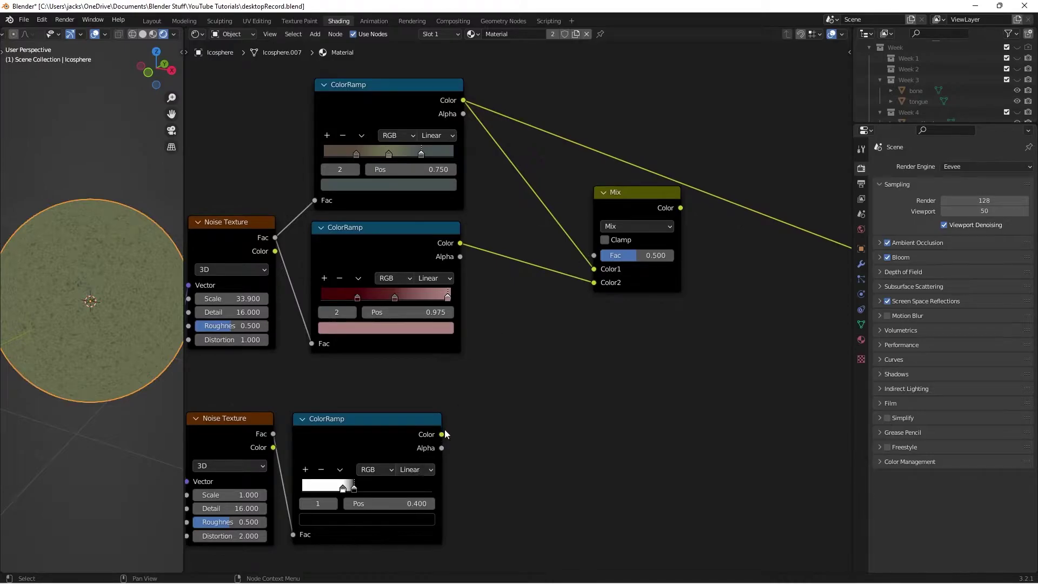
left_click_drag(442, 434, 595, 258)
left_click(607, 241)
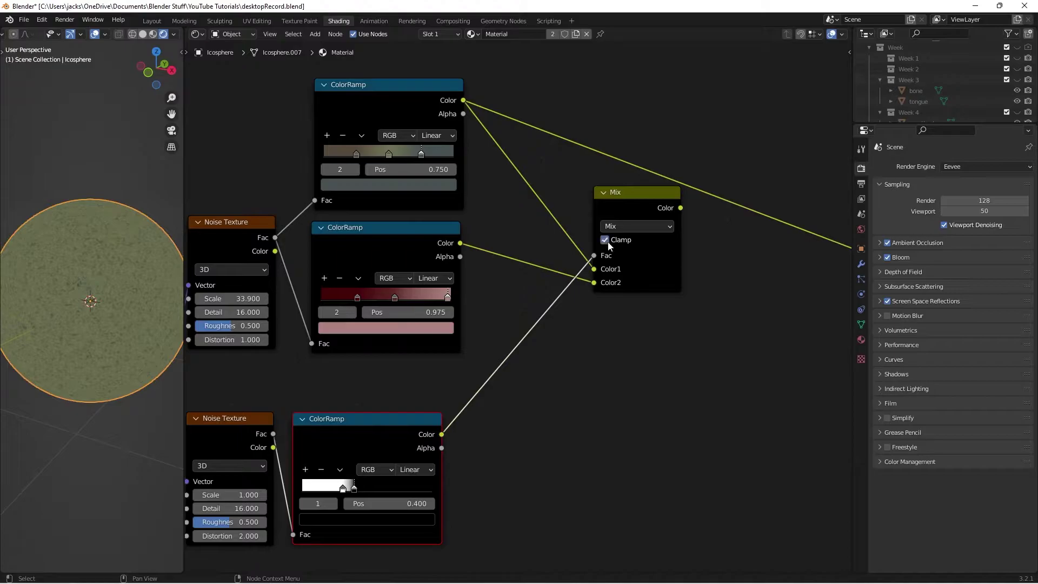
- Preview the Mix node's output on the sphere, inspect the blended patches from several angles and save the file
left_click(625, 207, "ctrl+shift")
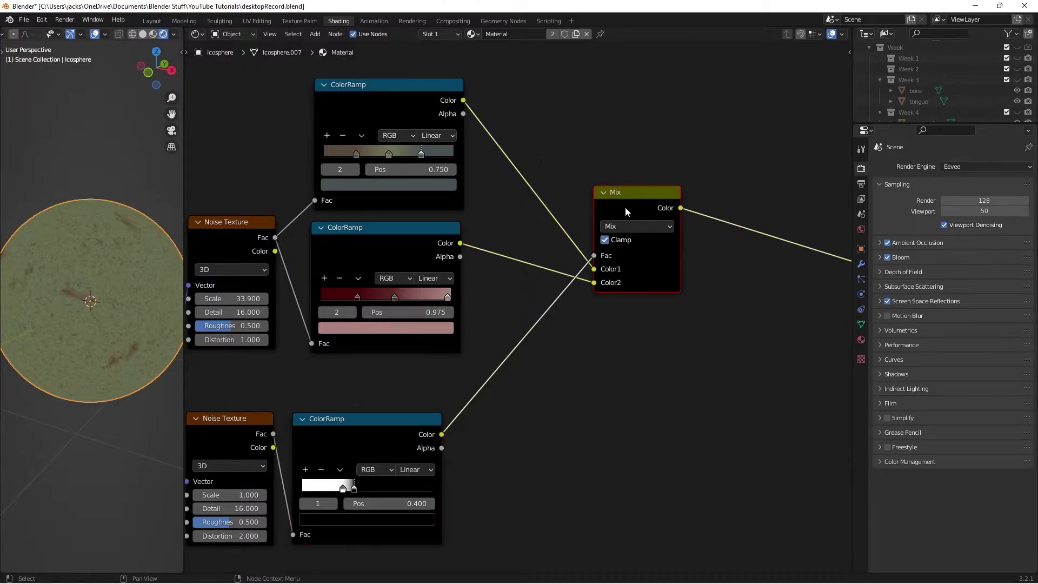
middle_click_drag(146, 319, 80, 258)
scroll(86, 302, "up", 4)
scroll(70, 294, "down", 2)
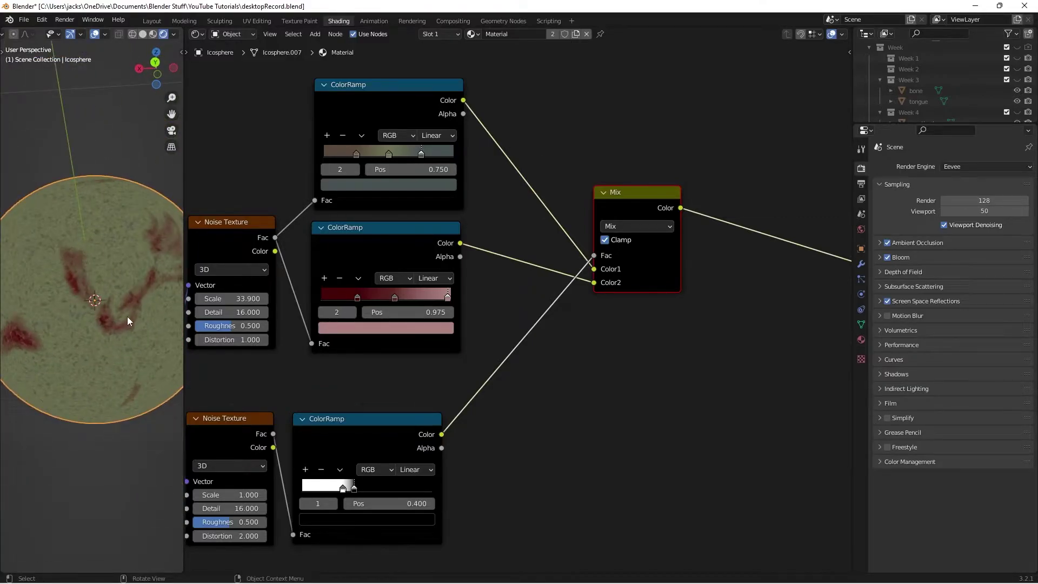
middle_click_drag(127, 320, 82, 326)
scroll(83, 327, "up", 3)
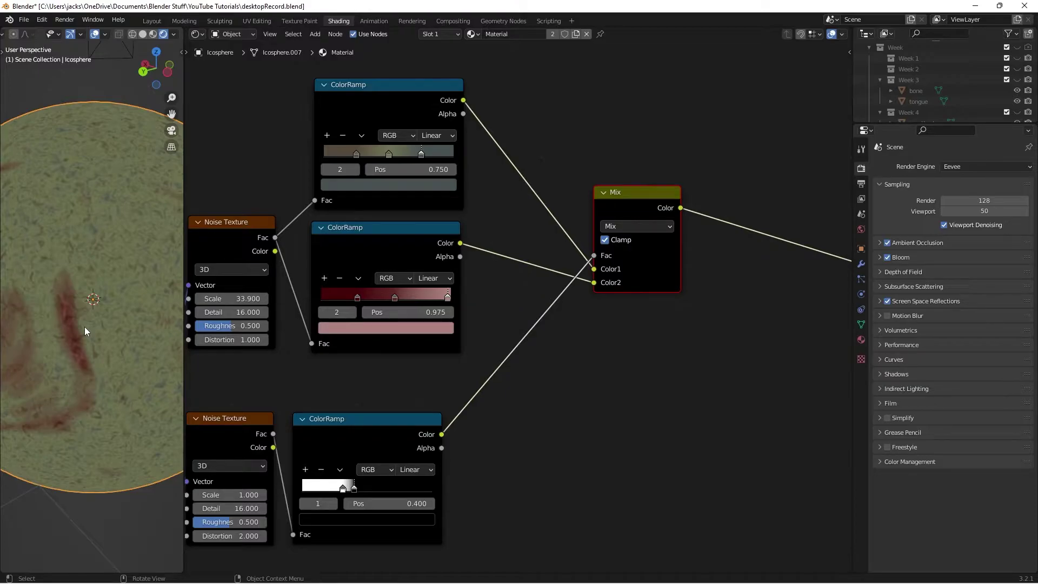
key("ctrl+s")
- Move the mapping, noise, ColorRamp and Mix nodes farther away from the Principled BSDF and save the file
scroll(813, 369, "down", 4)
middle_click_drag(734, 323, 737, 273)
left_click(626, 366)
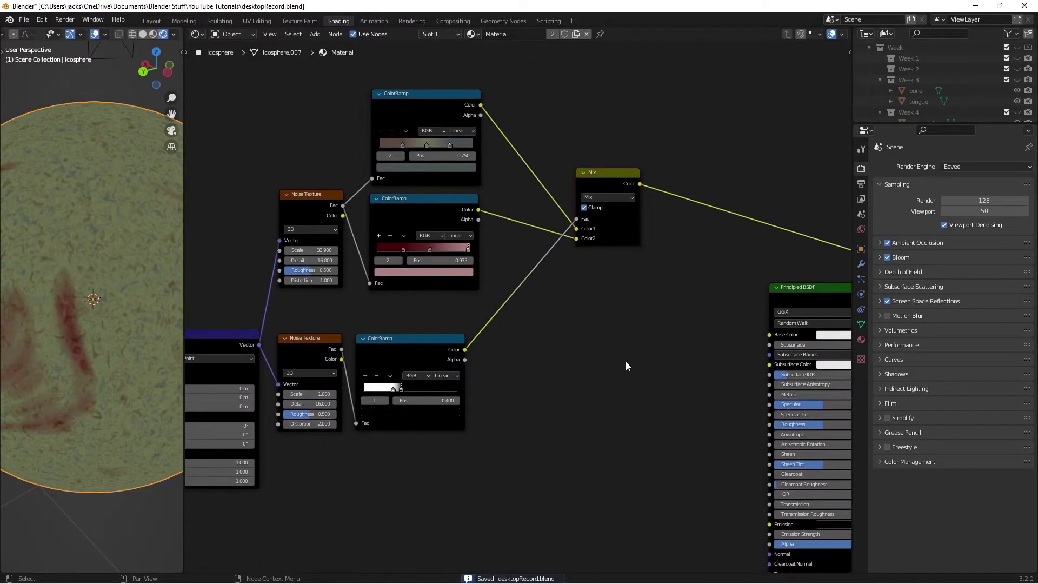
scroll(626, 361, "down", 3)
middle_click_drag(547, 385, 653, 319)
scroll(378, 120, "down", 2)
left_click_drag(311, 100, 682, 306)
key("g")
left_click(522, 300)
left_click(499, 347)
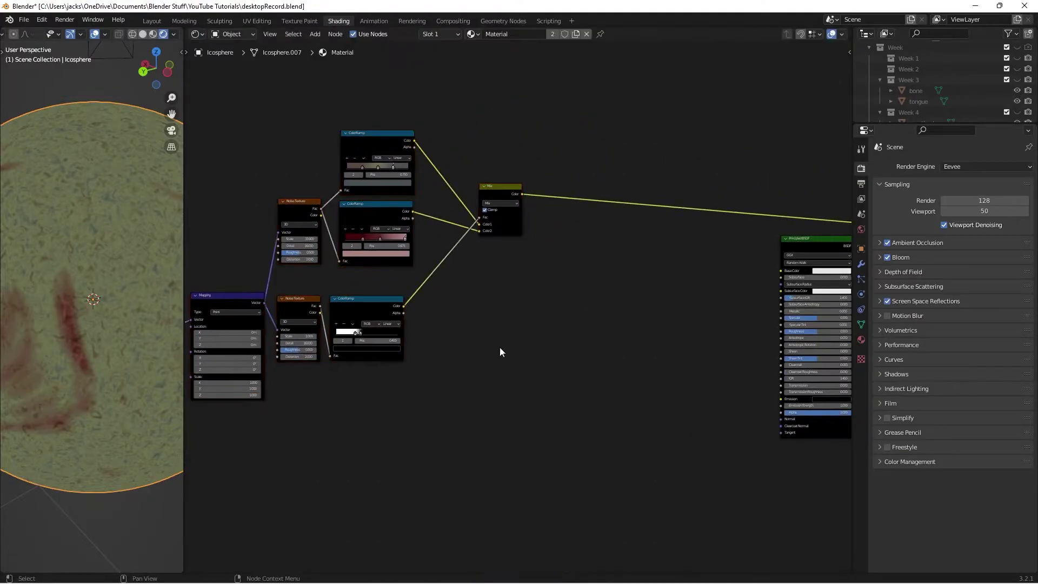
middle_click_drag(500, 347, 563, 275)
scroll(564, 275, "up", 2)
key("ctrl+s")
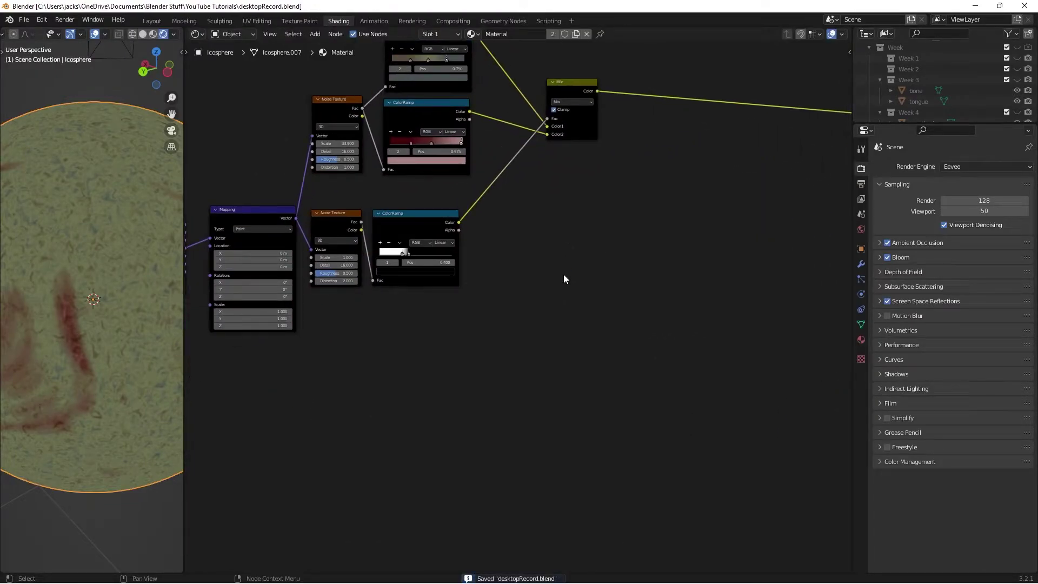
- Add a Bump node with Invert enabled and feed its Height from the black-and-white ColorRamp's Color
left_click(422, 225)
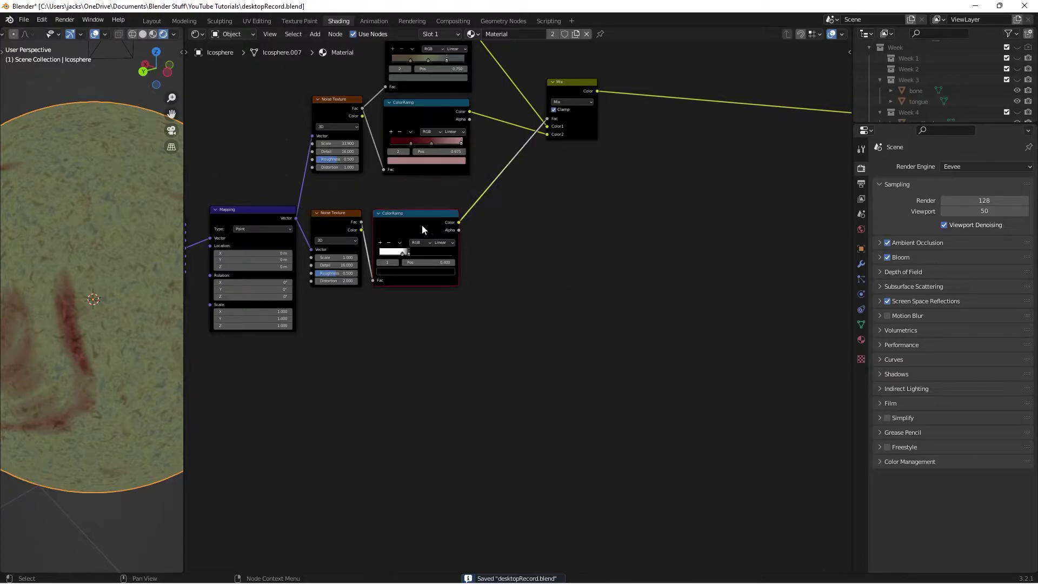
left_click(588, 239)
key("shift+a")
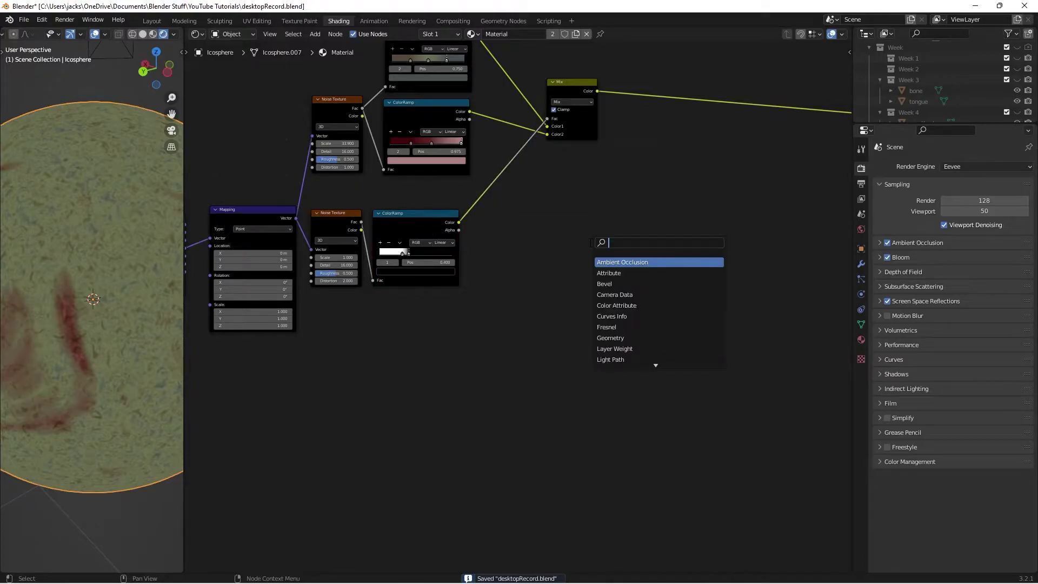
type("bump")
key("Return")
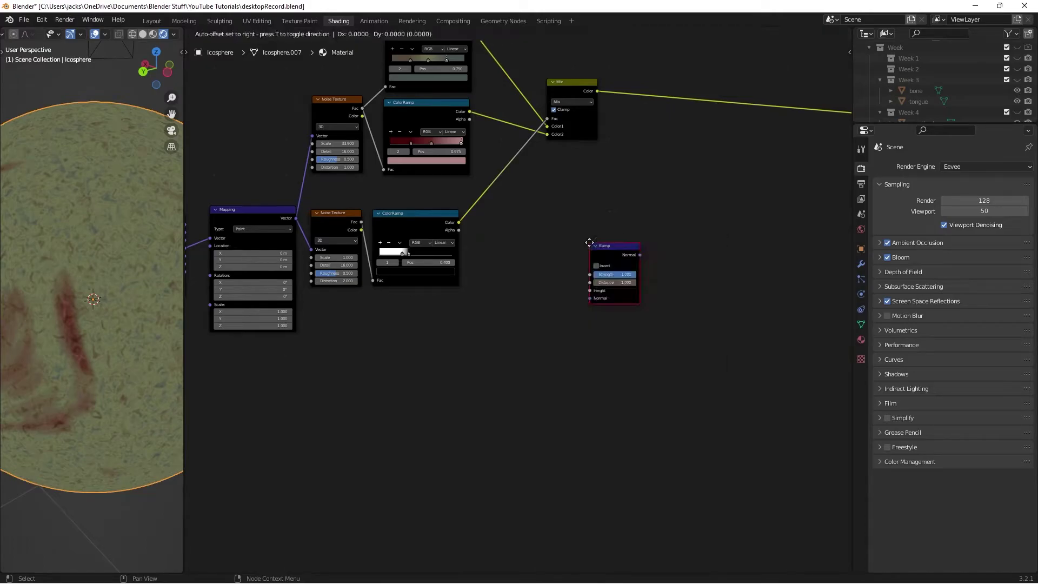
left_click(606, 292)
scroll(631, 259, "up", 2)
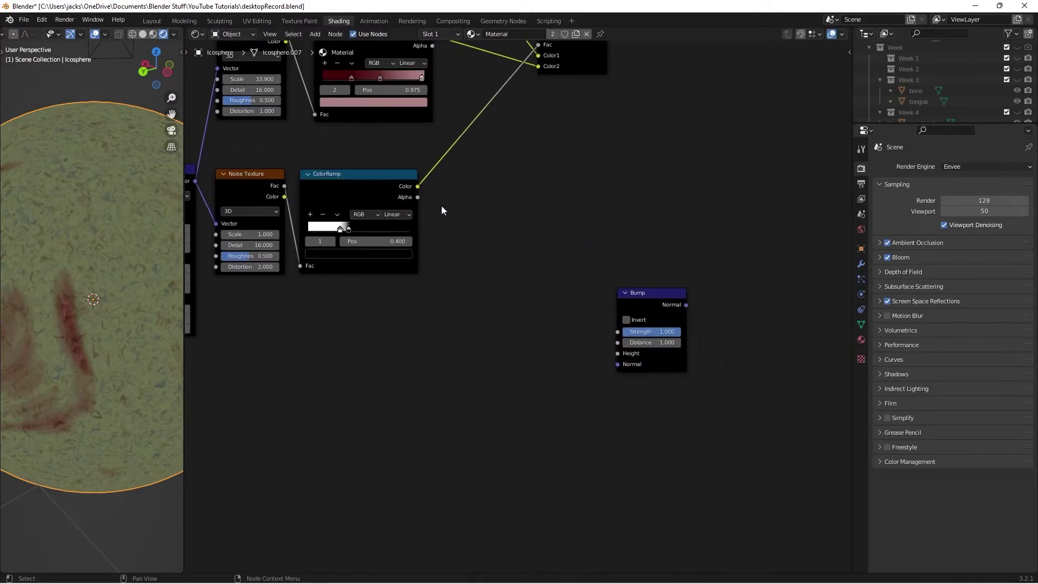
left_click_drag(631, 311, 612, 306)
left_click_drag(418, 186, 603, 350)
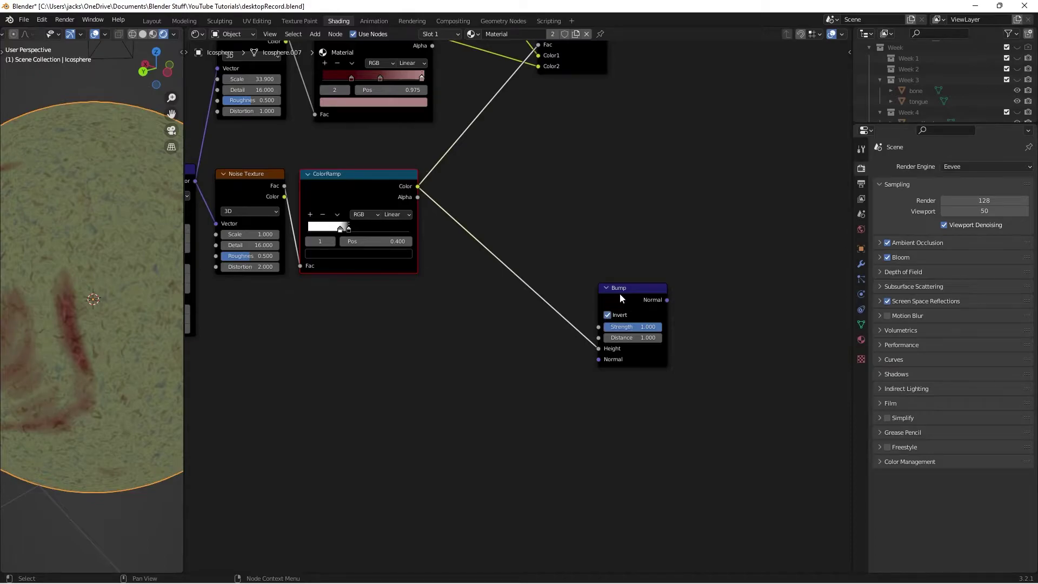
left_click_drag(620, 293, 607, 309)
- Preview the Bump node's output on the sphere and examine the relief around the wound patches
left_click(615, 310, "shift")
left_click(615, 310, "ctrl+shift")
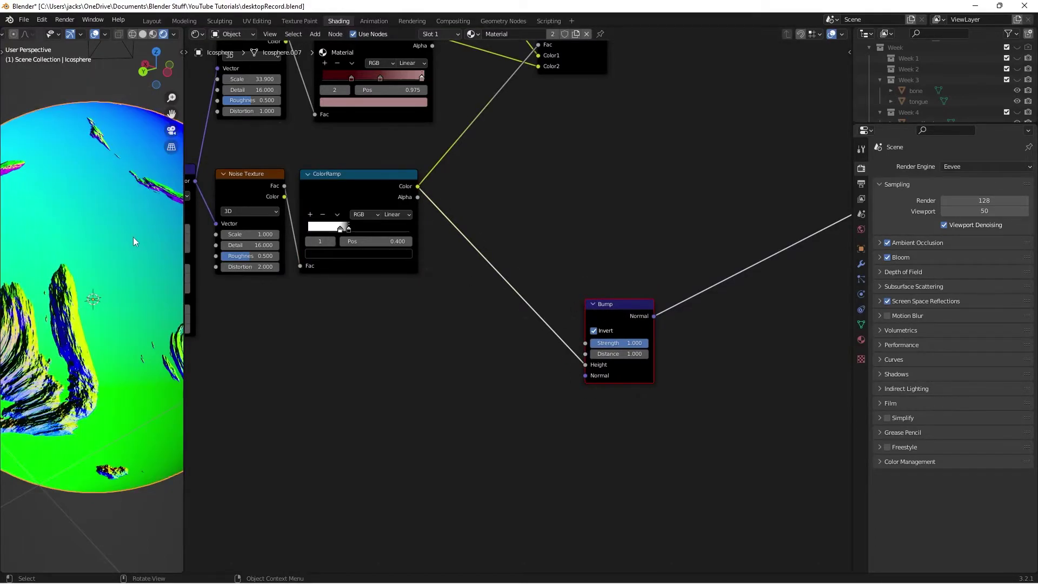
middle_click_drag(92, 285, 117, 304)
scroll(111, 297, "down", 1)
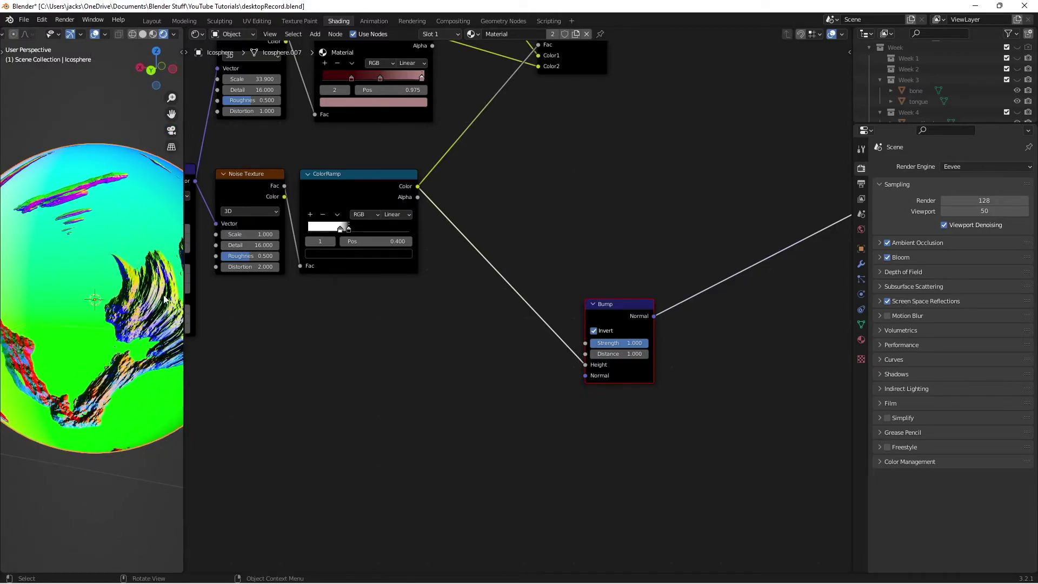
scroll(606, 160, "down", 2)
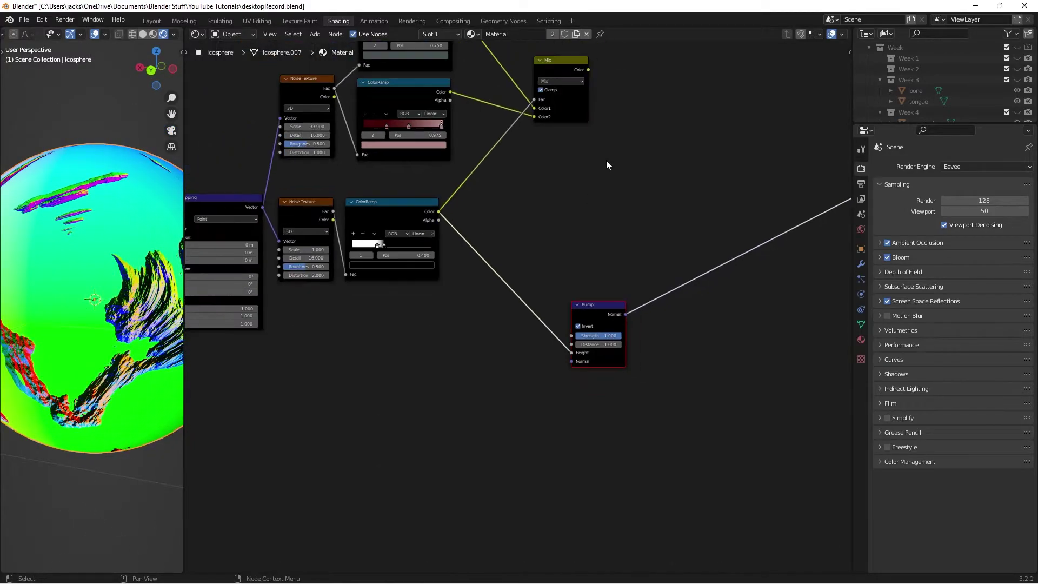
- Connect the Bump's Normal output to the Principled BSDF's Normal and move the Bump node lower and closer to the shader
middle_click_drag(592, 295, 497, 246)
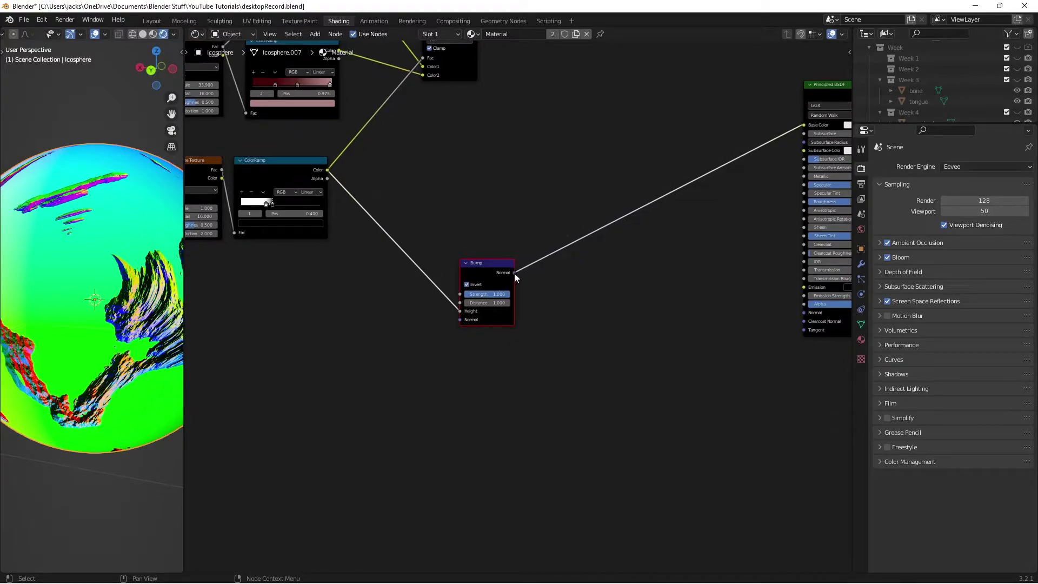
left_click_drag(514, 272, 803, 313)
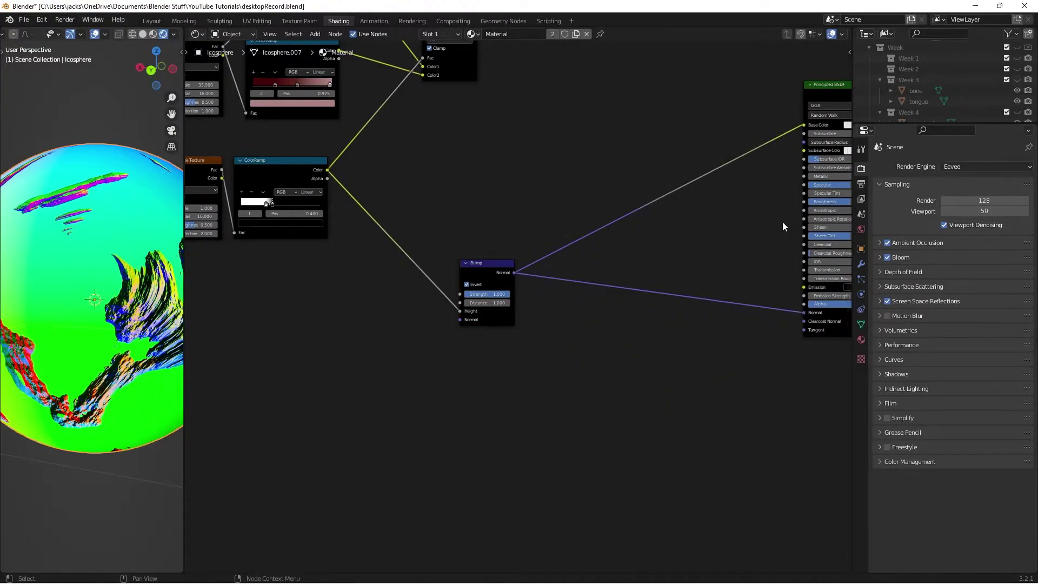
middle_click_drag(783, 222, 760, 232)
left_click_drag(477, 277, 541, 339)
left_click(538, 259)
middle_click_drag(537, 255, 625, 317)
- Connect the Mix node's Color to the Principled BSDF's Base Color and restore the Principled shader as the material's output
scroll(627, 314, "down", 2)
middle_click_drag(656, 271, 600, 279)
scroll(624, 182, "up", 2)
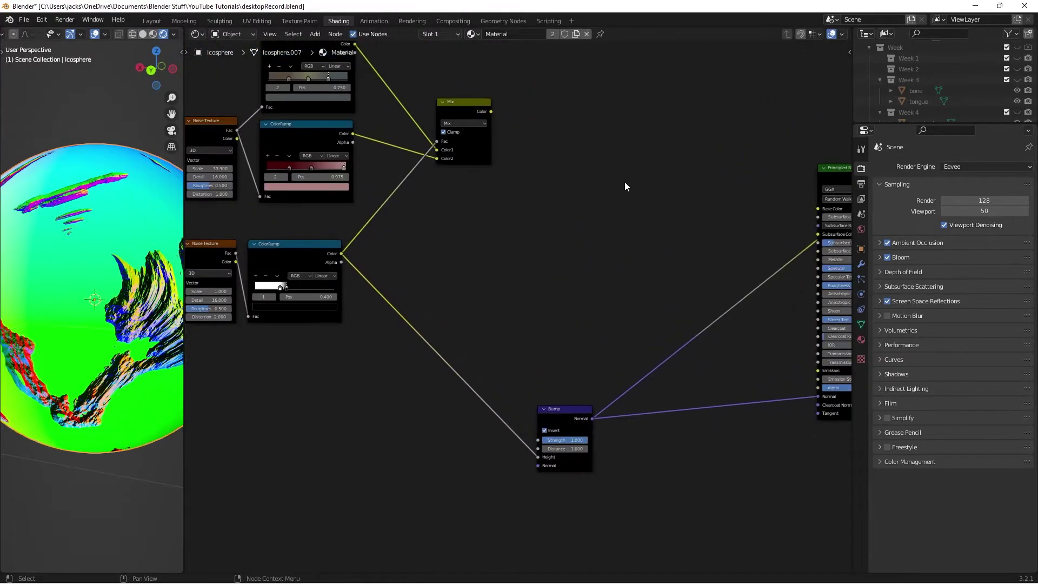
left_click_drag(444, 176, 808, 282)
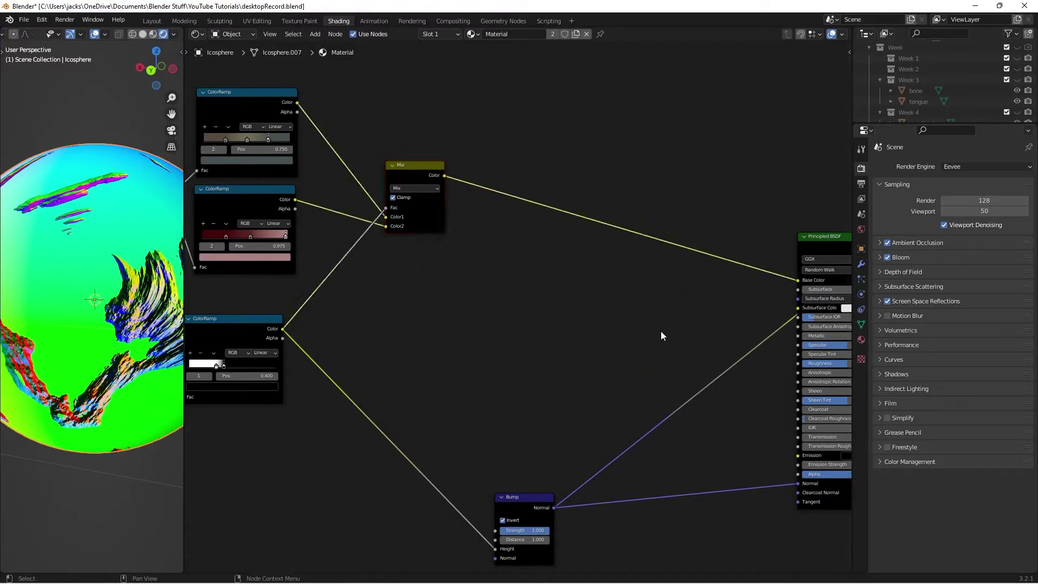
middle_click_drag(661, 331, 625, 320)
left_click(789, 241, "ctrl+shift")
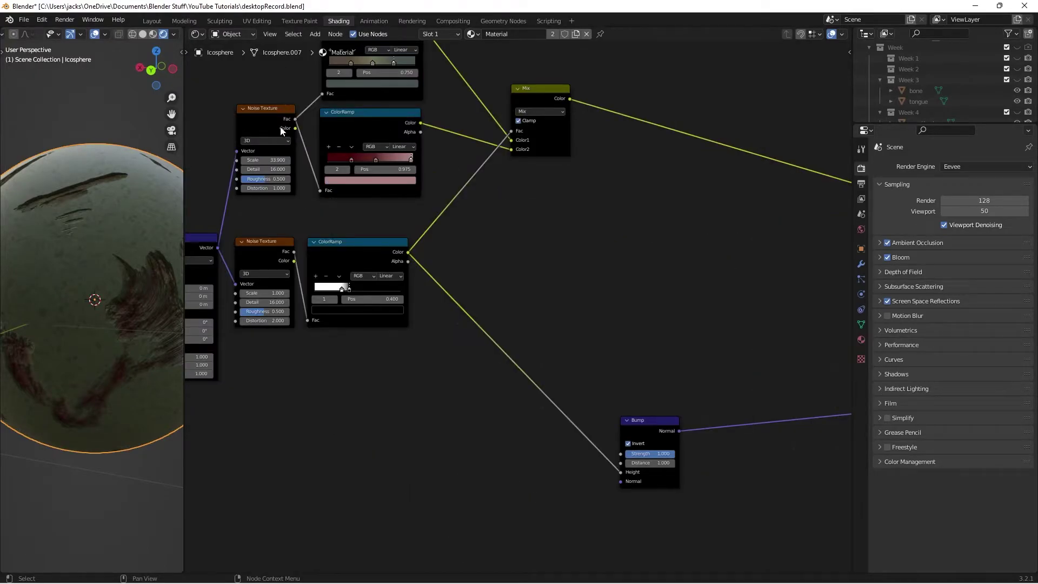
- Duplicate the Noise Texture with scale 33.900, place the copy below the other noise nodes and link the Mapping's Vector to it
left_click(256, 135)
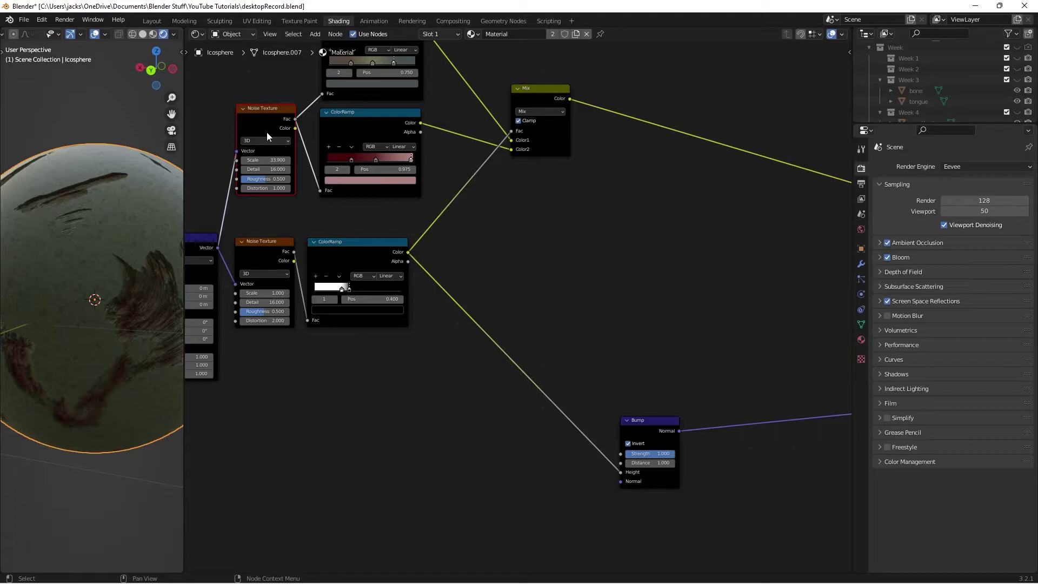
key("shift+d")
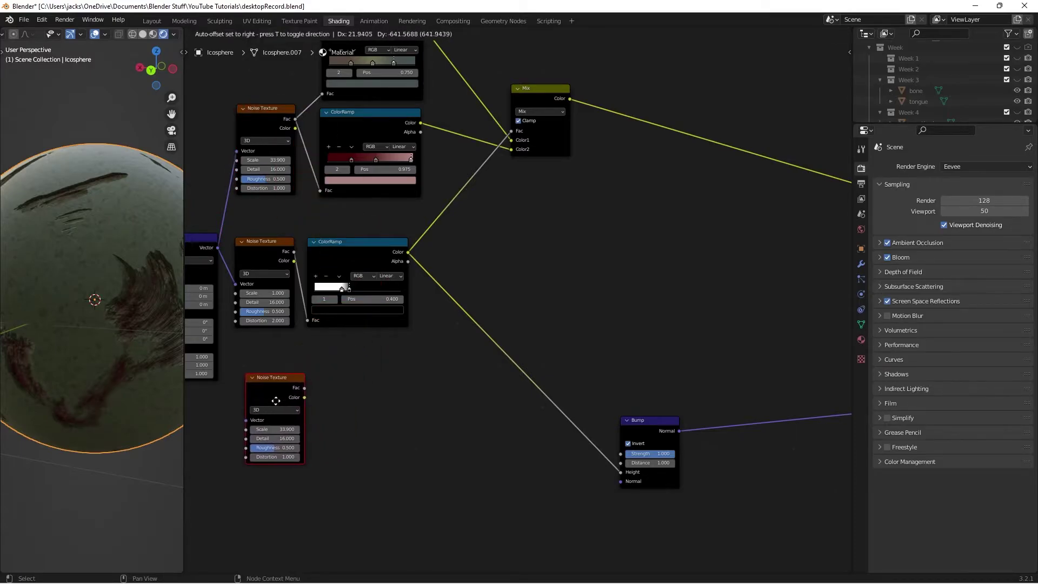
left_click(275, 401)
middle_click_drag(371, 404, 439, 378)
left_click_drag(285, 221, 317, 391)
mouse_move(330, 358)
left_mouse_down()
mouse_move(319, 383)
mouse_move(318, 367)
left_mouse_up()
left_click(444, 380)
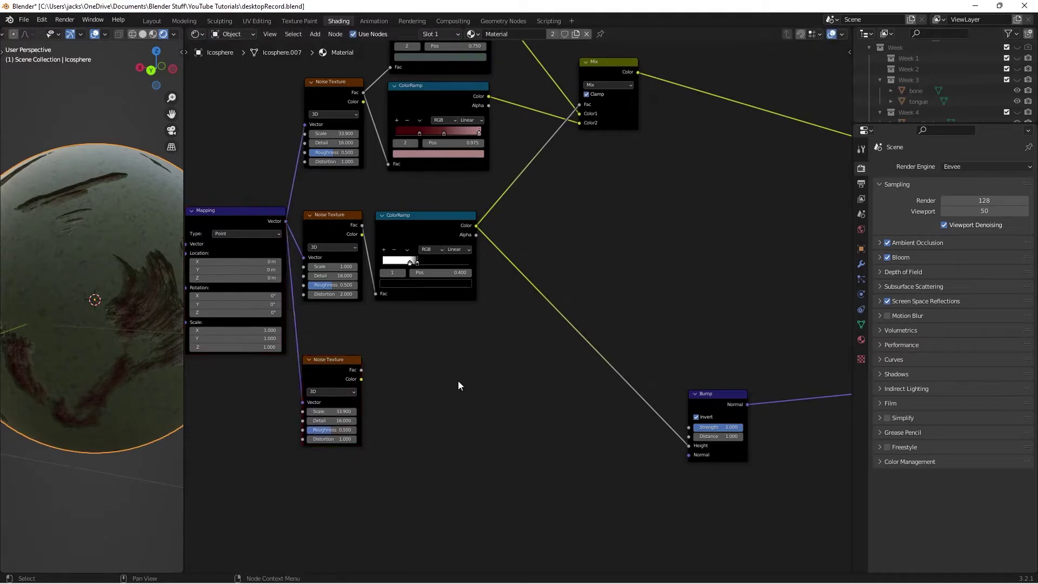
- Preview the duplicated Noise Texture's Fac output on the sphere
scroll(459, 381, "up", 1)
left_click(307, 378, "ctrl+shift")
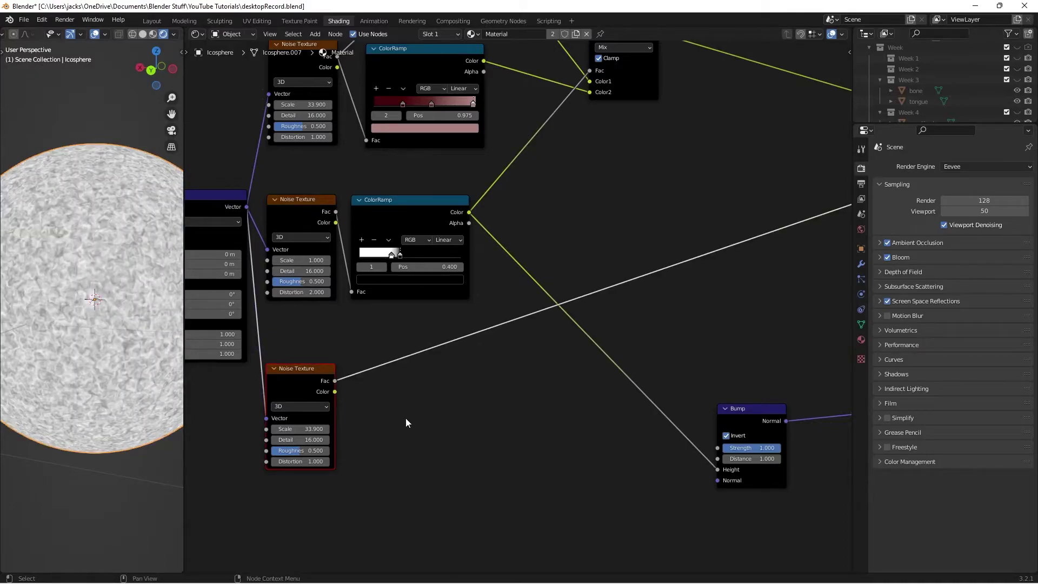
scroll(472, 384, "up", 1)
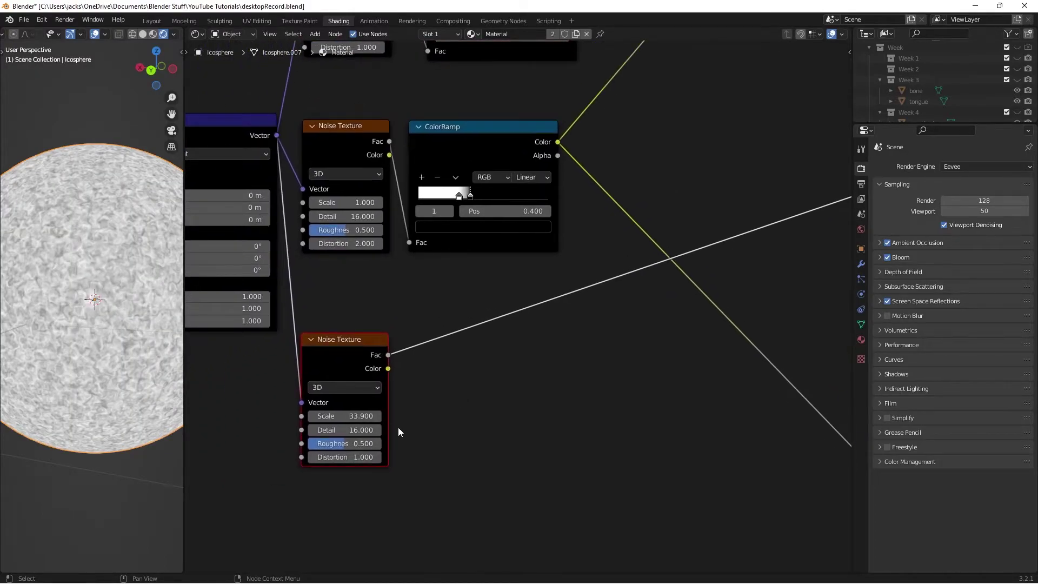
scroll(517, 385, "up", 1)
middle_click_drag(518, 385, 505, 380)
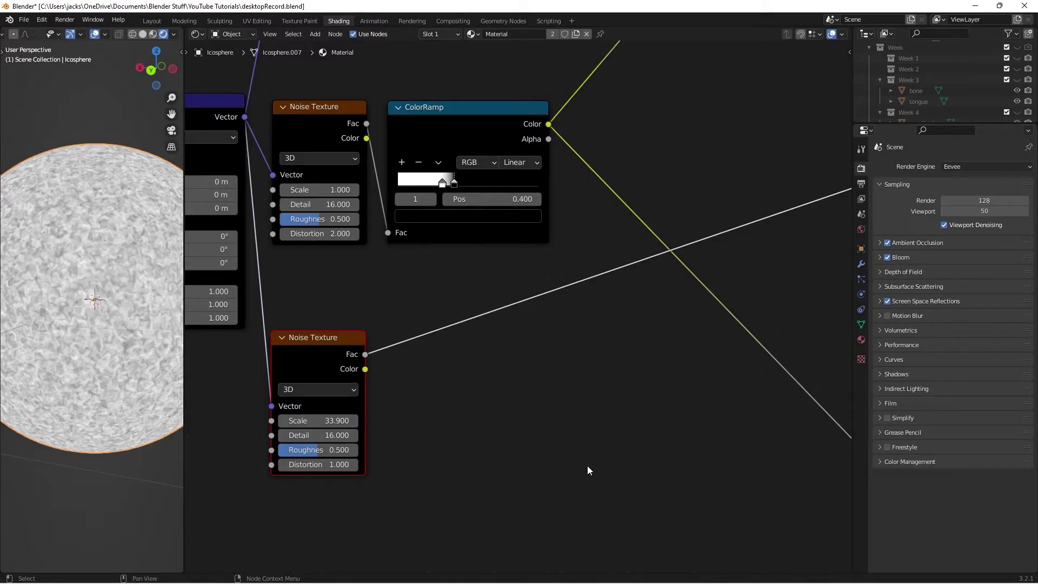
- Add a second Bump node beside the existing inverted one and link the lower Noise Texture's Fac to its Height
scroll(556, 397, "down", 2)
key("shift+a")
type("bum")
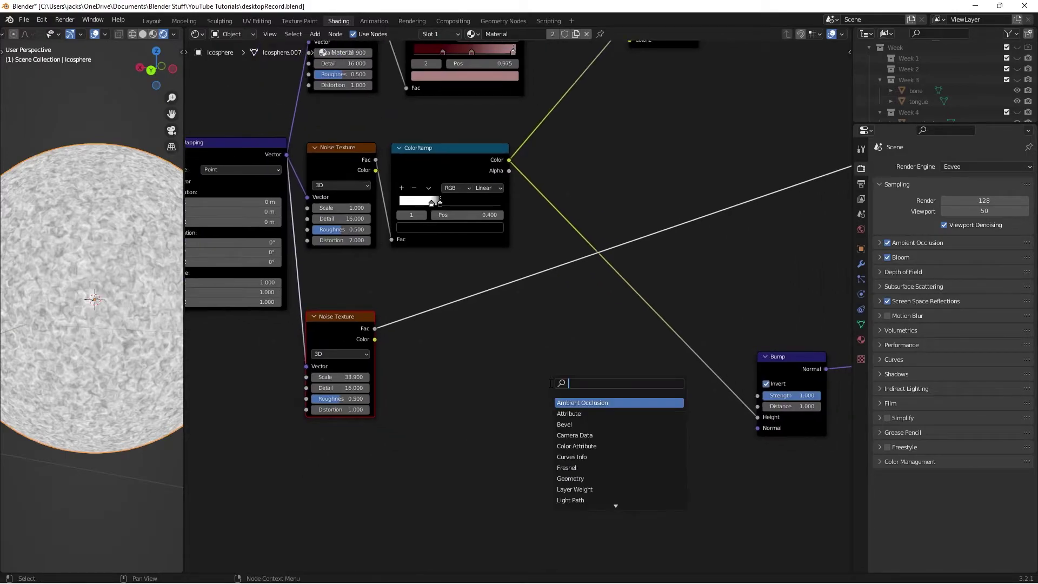
key("Return")
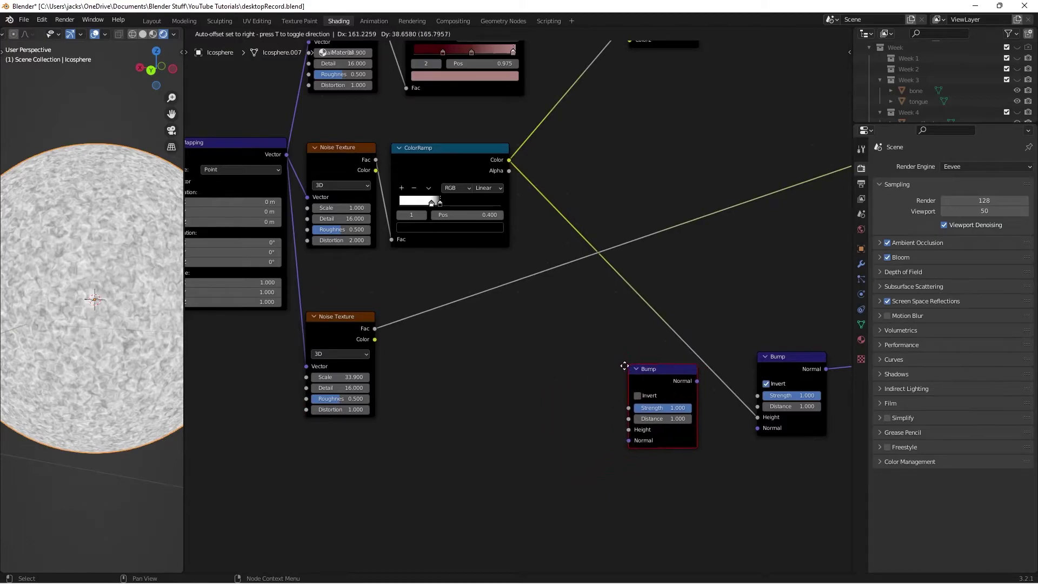
left_click(629, 368)
middle_click_drag(436, 359, 448, 334)
left_click_drag(386, 305, 640, 406)
left_click_drag(665, 358, 658, 355)
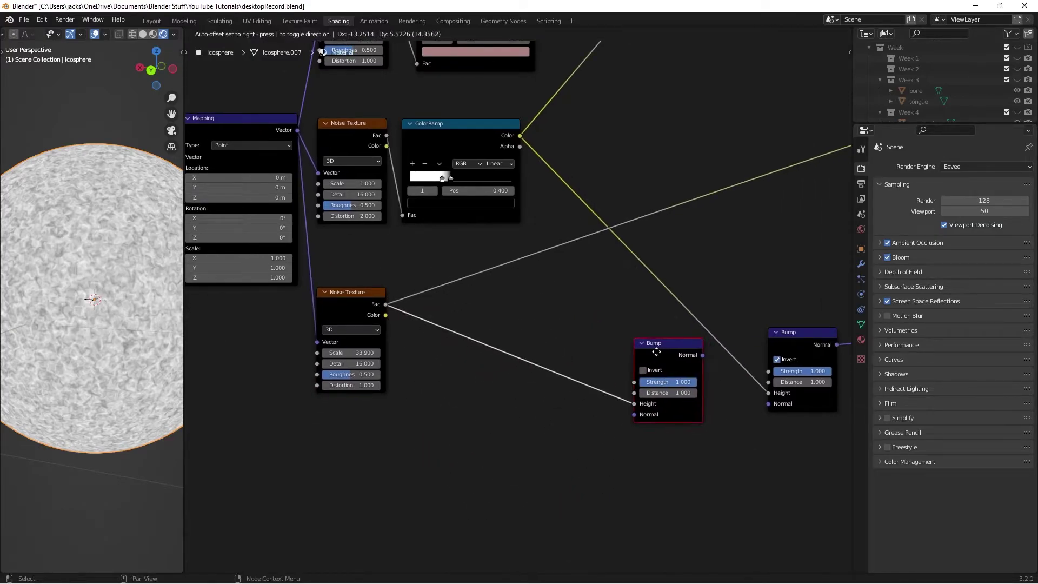
- Set the new Bump's Strength to 0.1 and link its Normal output to the inverted Bump's Normal input
left_click(674, 381)
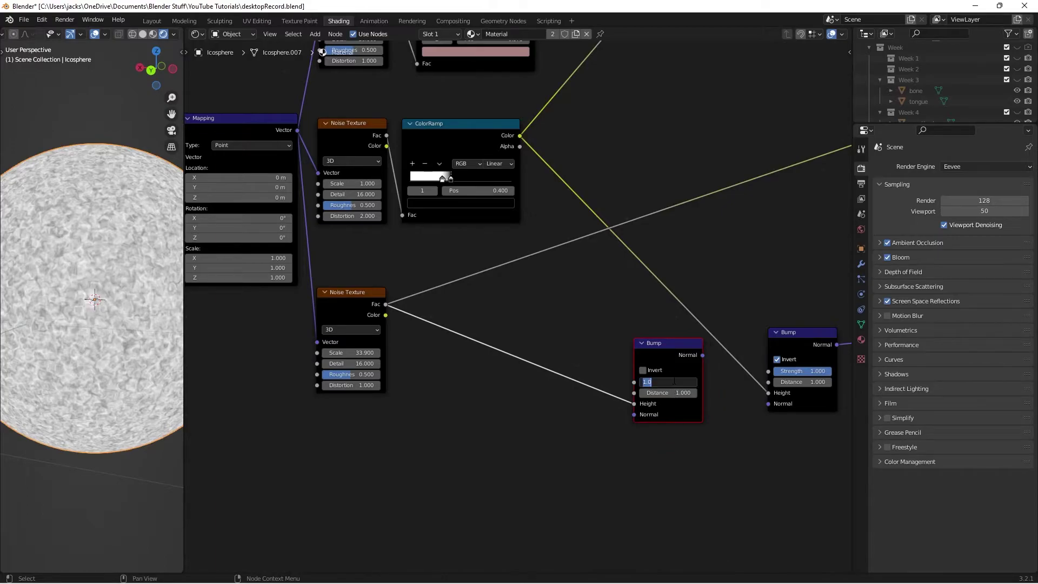
key("BackSpace")
type(".1")
key("Return")
left_click_drag(702, 355, 770, 404)
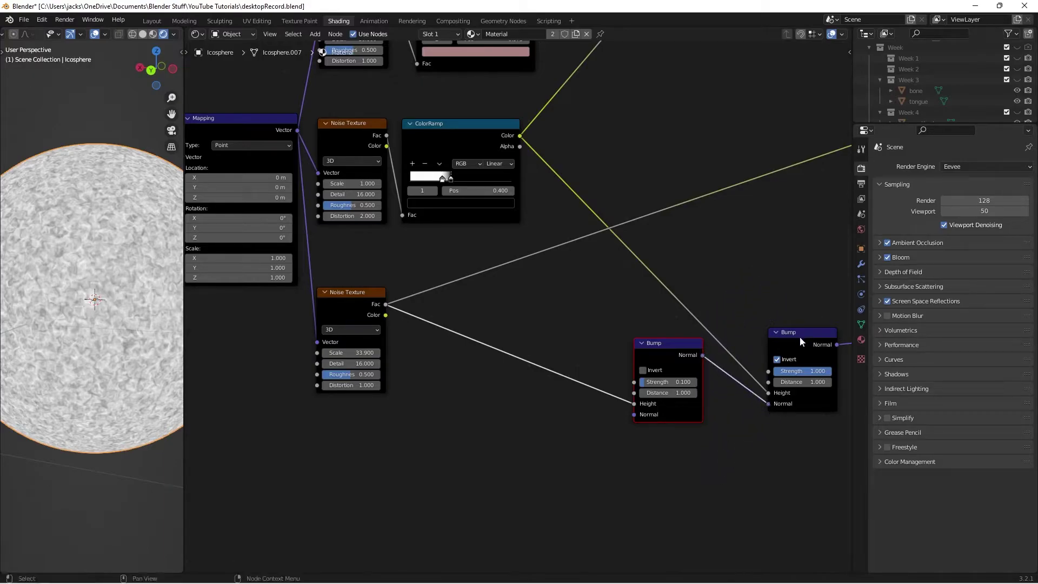
left_click_drag(676, 356, 685, 350)
left_click(707, 318)
- Preview the inverted Bump's Normal output on the sphere and examine the combined relief from another angle
middle_click_drag(716, 285, 566, 285)
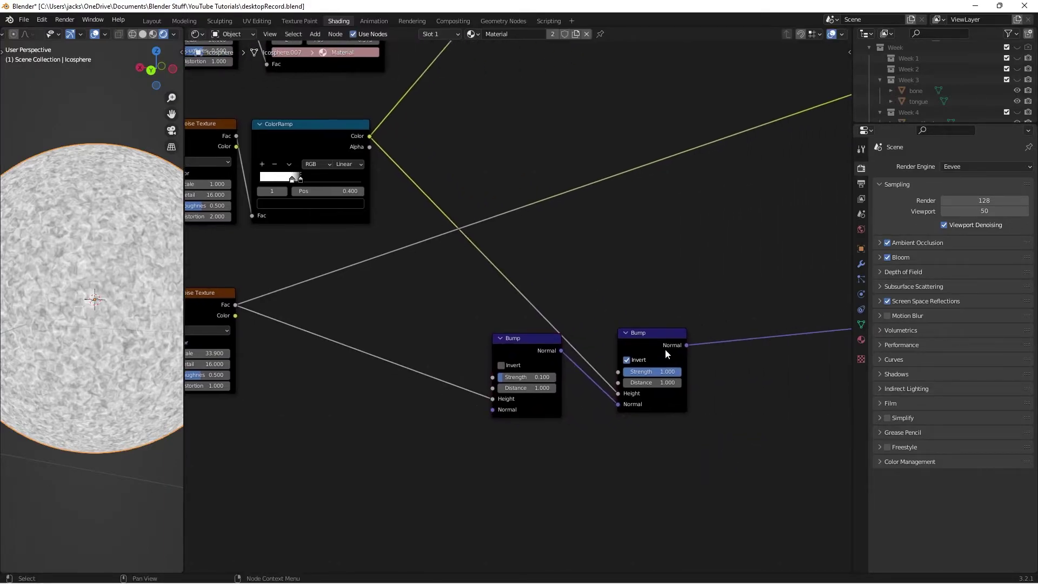
left_click(663, 349, "ctrl+shift")
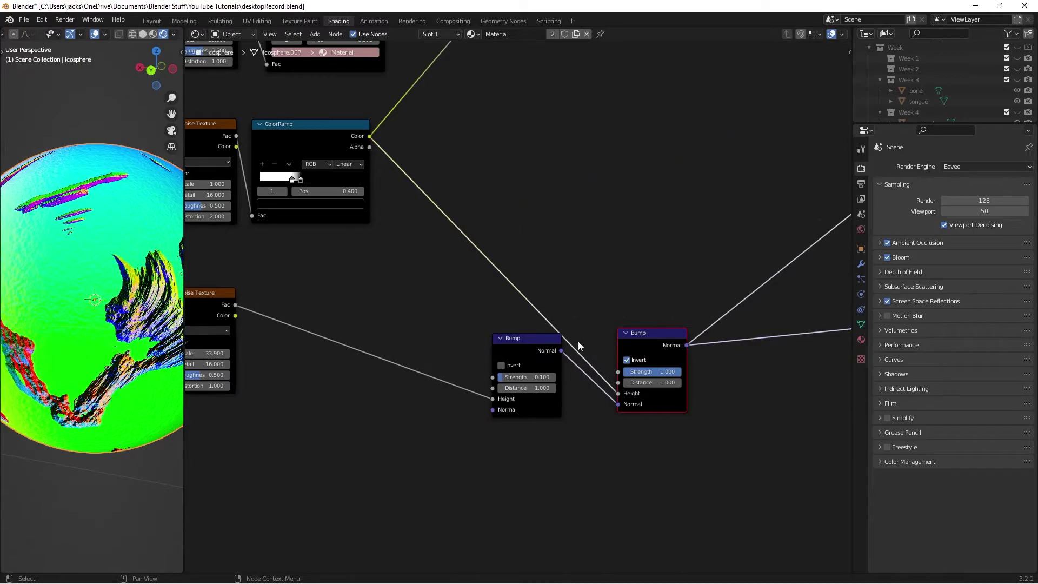
middle_click_drag(41, 262, 86, 271)
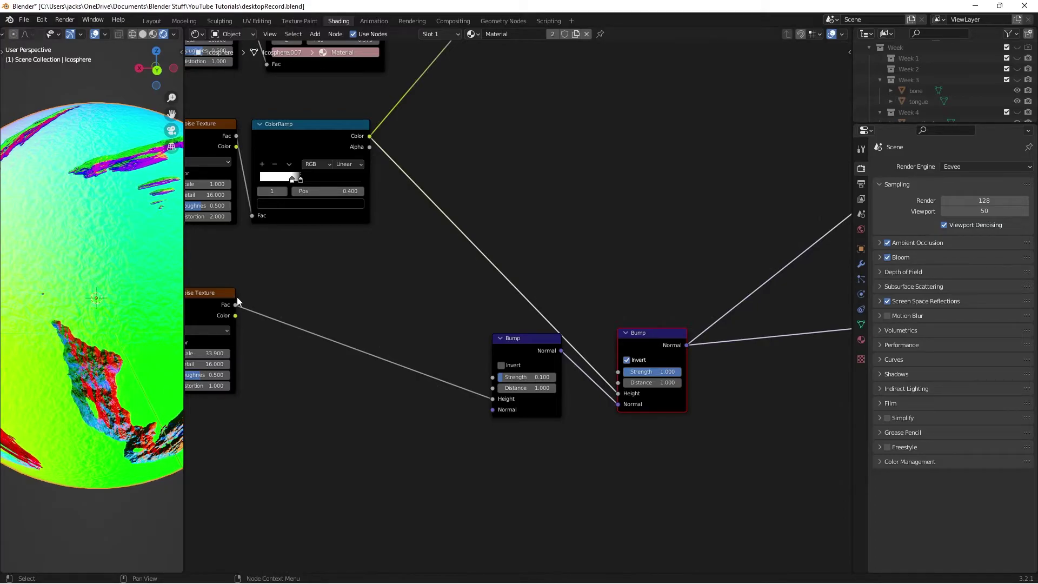
scroll(802, 139, "down", 5)
middle_click_drag(659, 226, 584, 220)
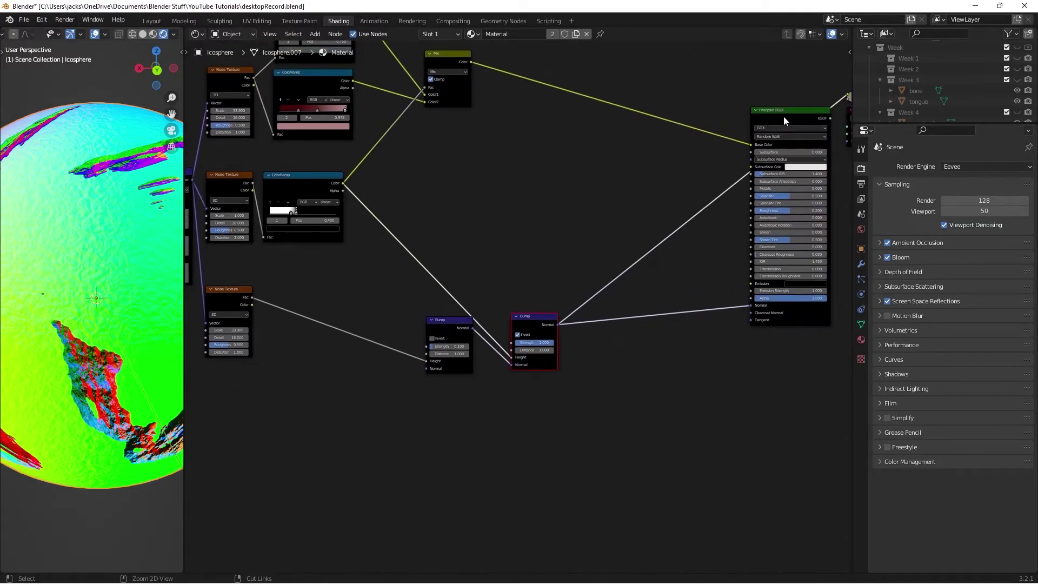
scroll(480, 311, "left", 3, "ctrl")
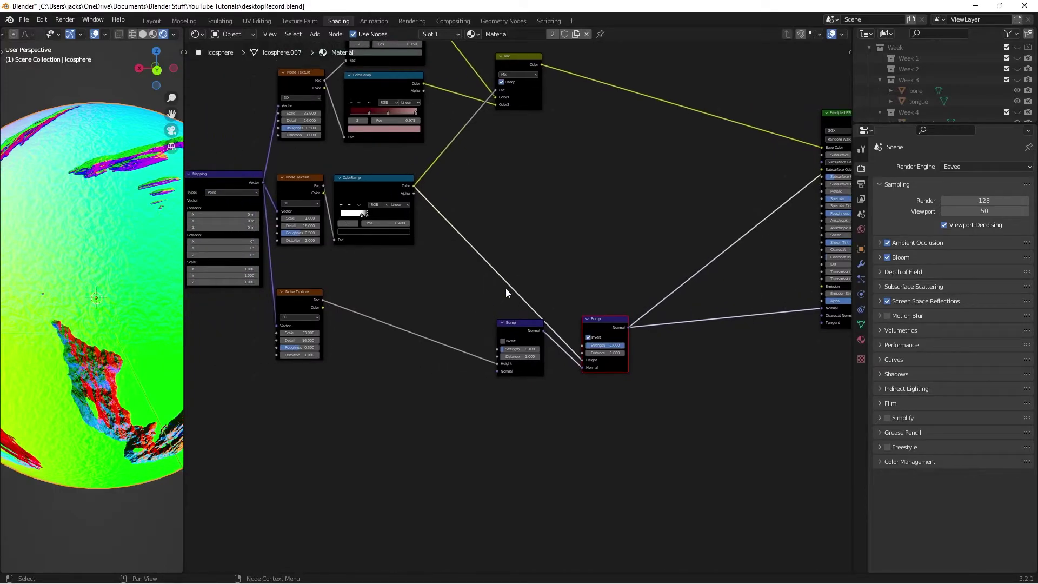
- Save the file and add a MixRGB node above the Bump nodes, between the black-and-white ColorRamp and the Principled BSDF
key("ctrl+s")
middle_click_drag(619, 226, 554, 253)
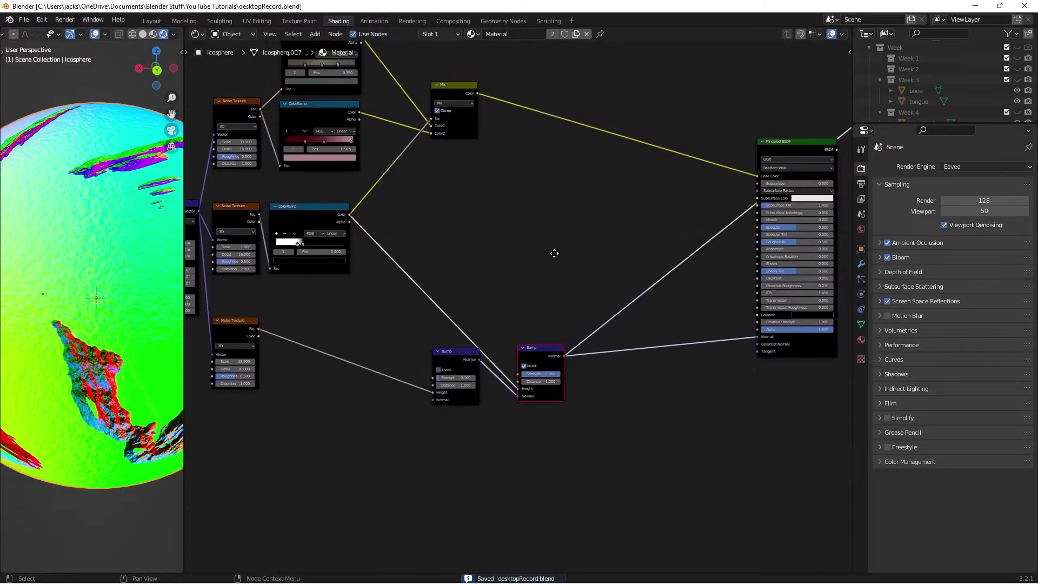
scroll(554, 253, "up", 1)
key("shift+a")
left_click(555, 253)
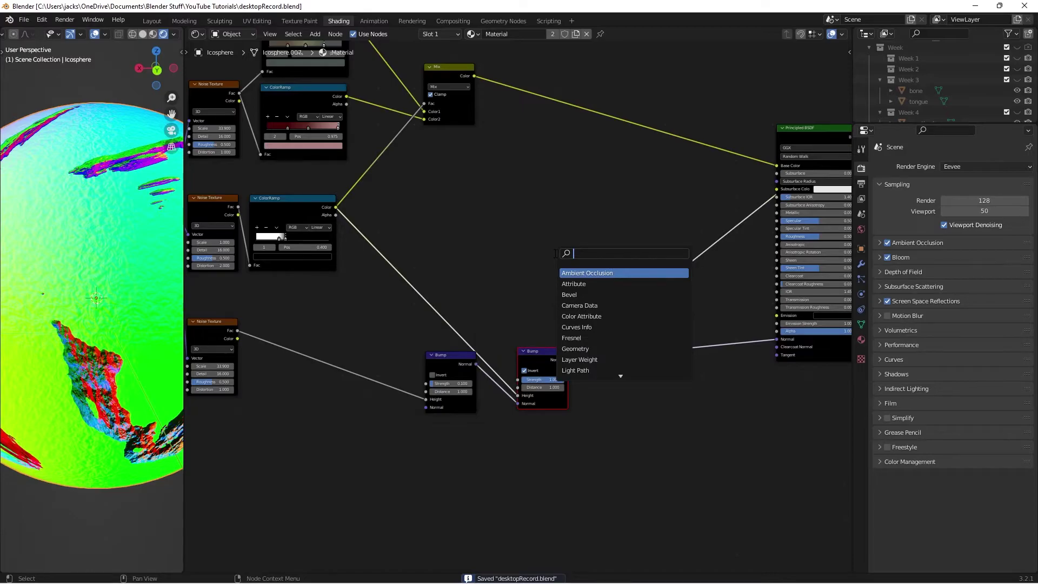
type("mix")
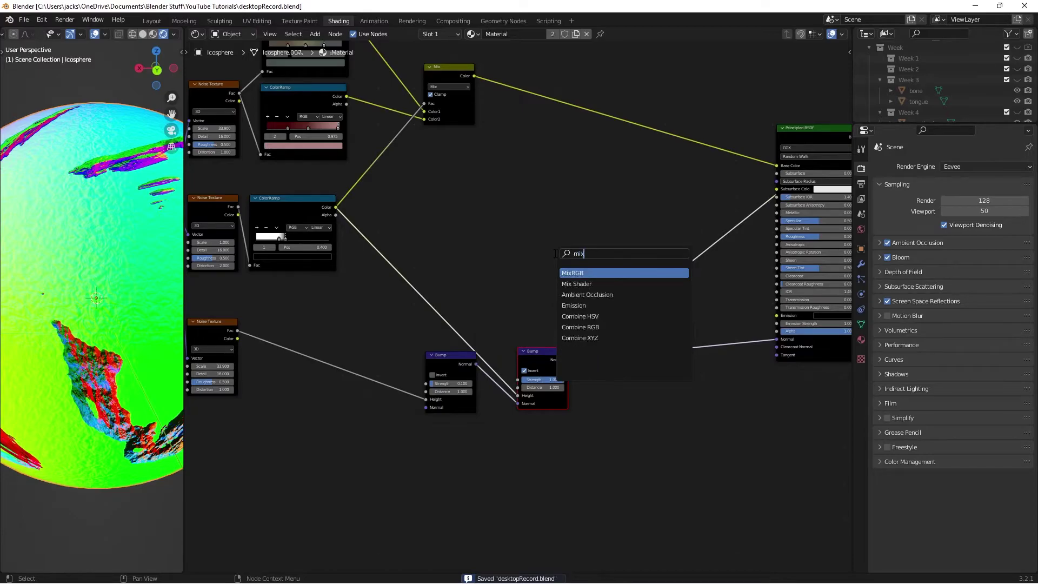
key("Return")
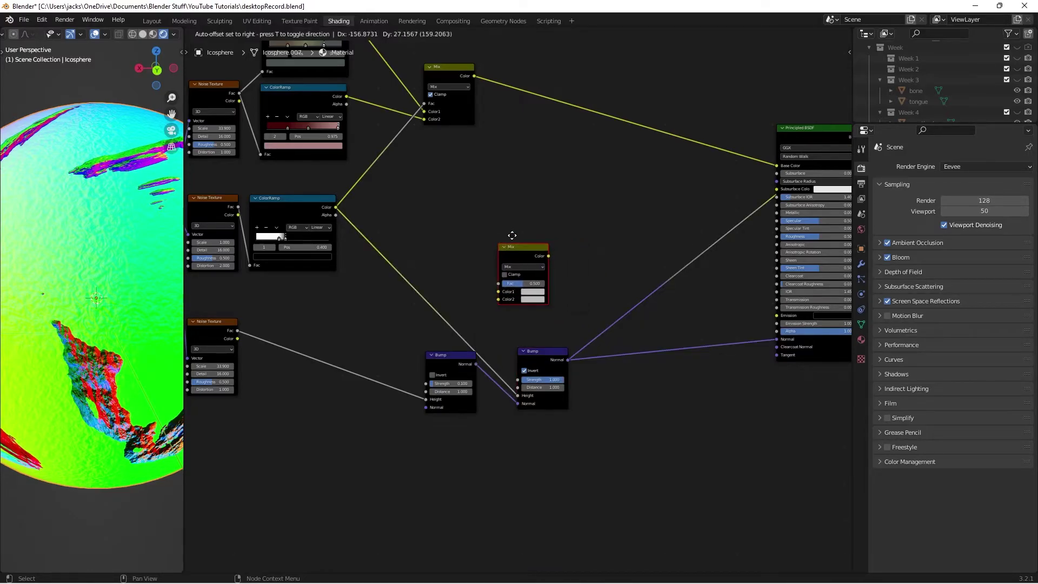
left_click(543, 223)
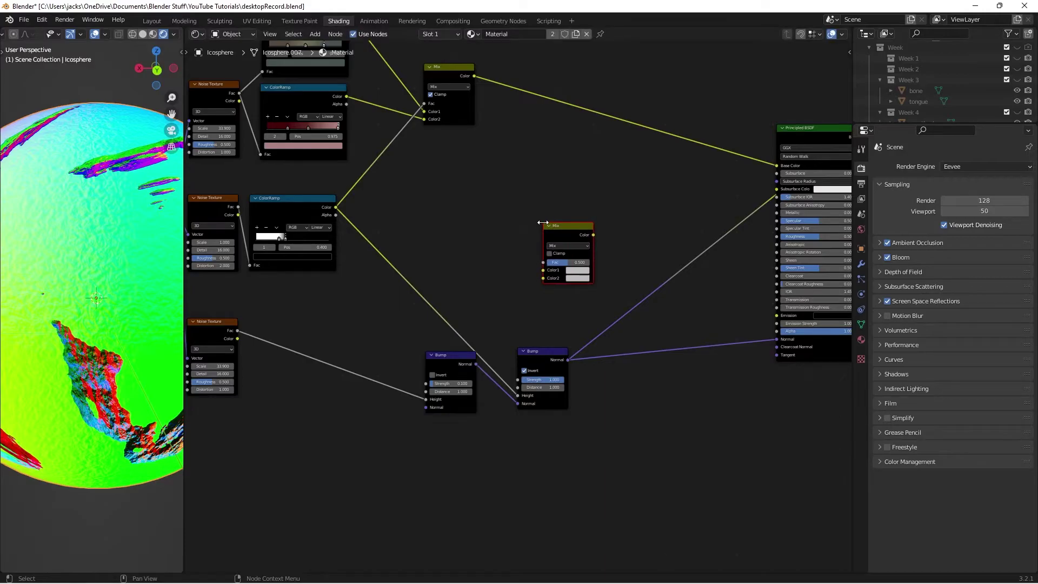
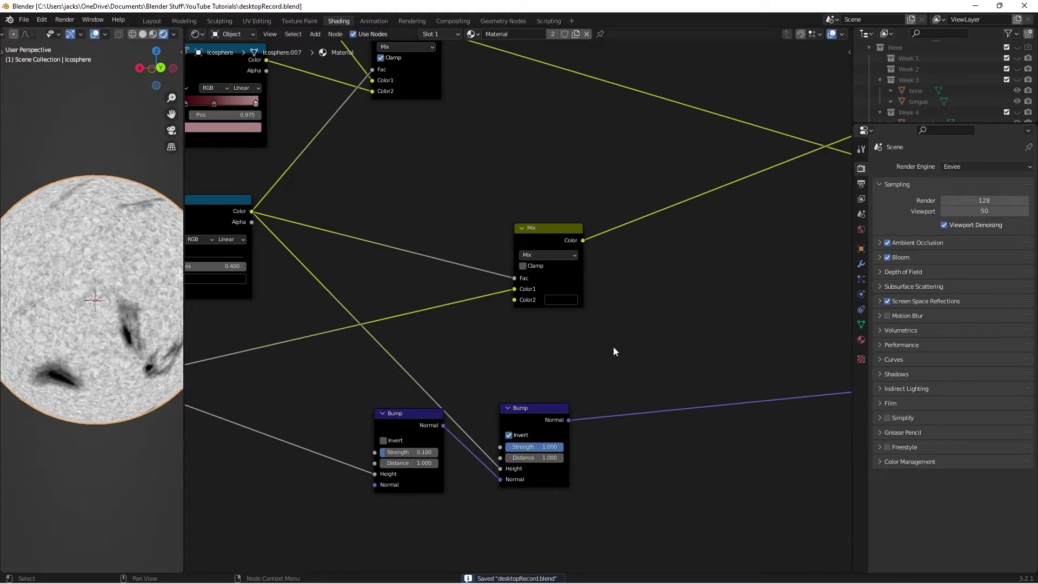
- Add a ColorRamp between the lower Noise Texture's Fac output and the Color1 input of the Mix node above the Bumps
key("shift+a")
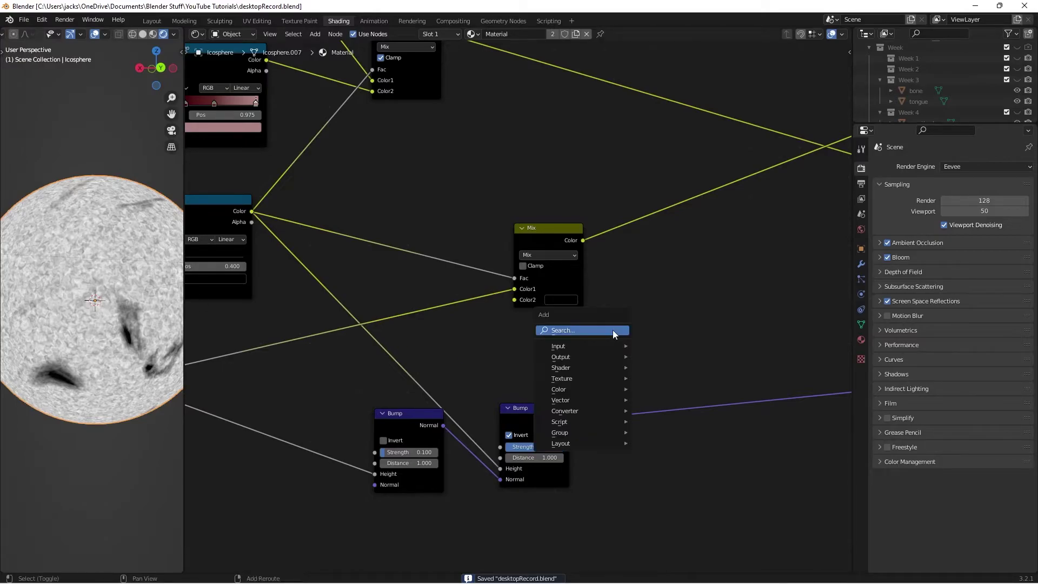
type("colo")
key("Return")
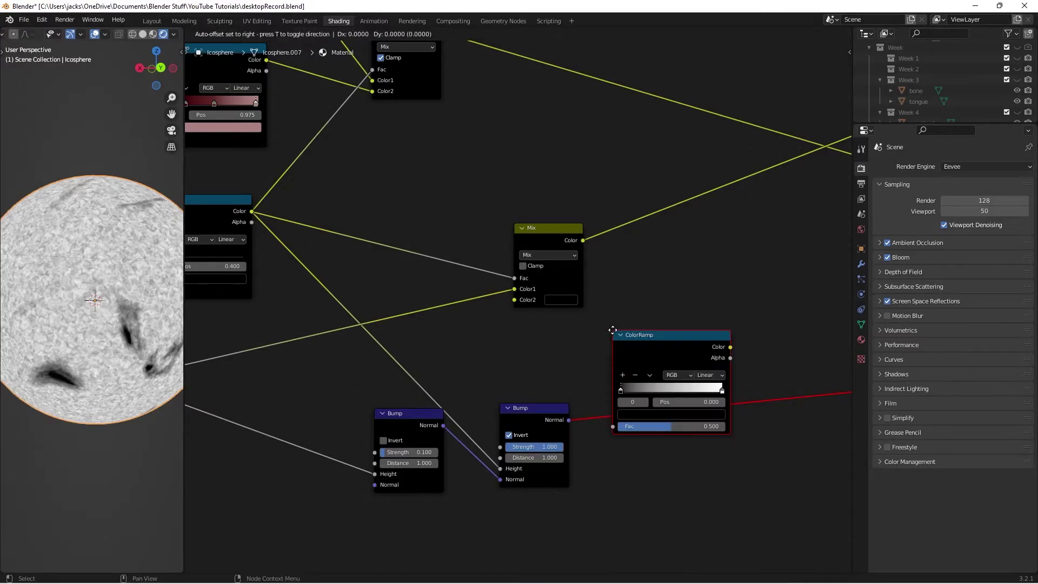
middle_click_drag(572, 310, 674, 249)
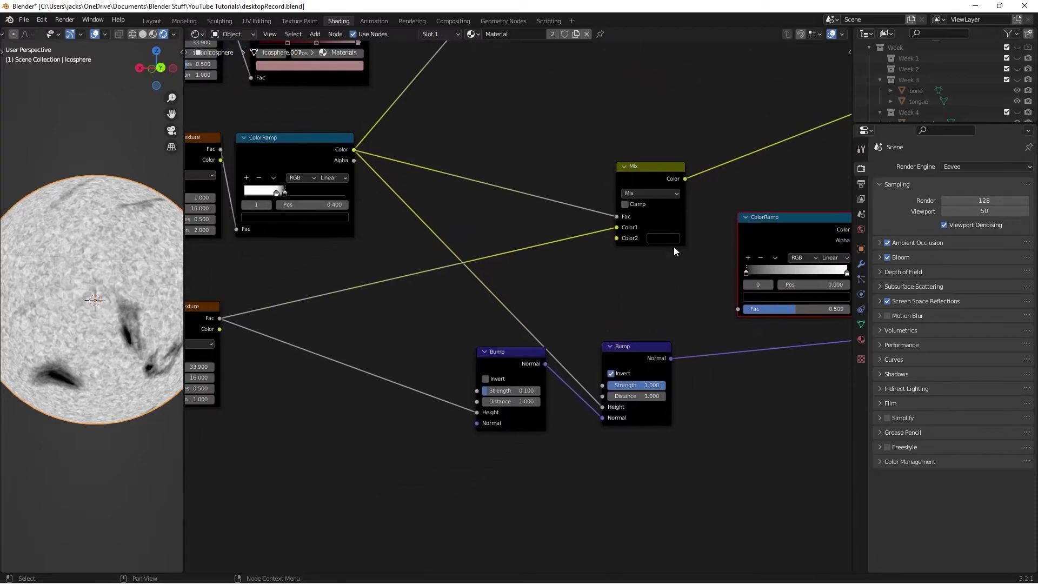
scroll(674, 249, "down", 4)
left_click_drag(613, 206, 692, 175)
left_click_drag(708, 255, 556, 254)
left_click(278, 311)
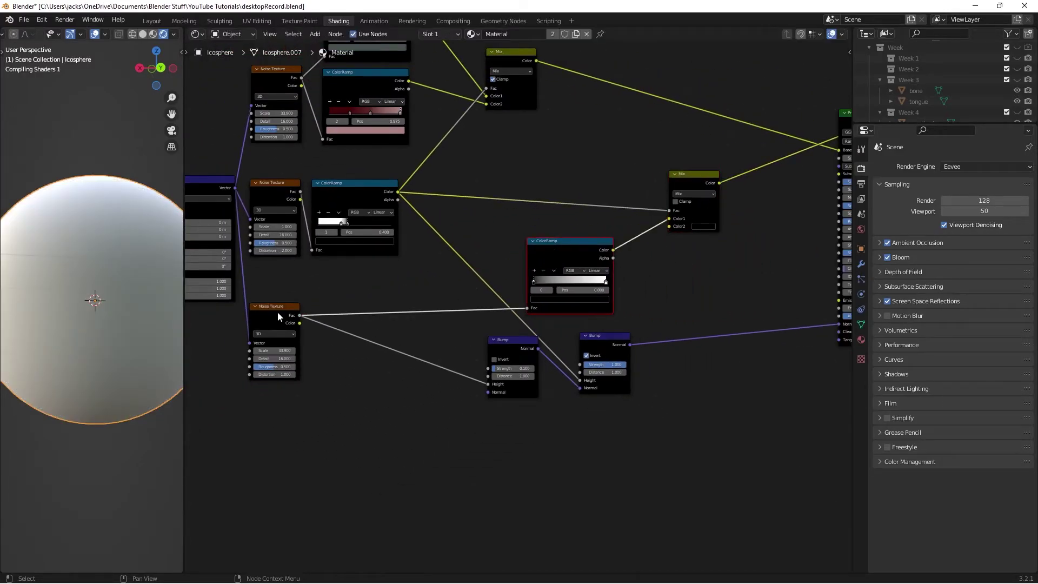
- Reposition the Mix node and raise the new ColorRamp so both sit clear of the Bump nodes
left_click(673, 178)
scroll(564, 230, "up", 3)
middle_click_drag(596, 155, 548, 189)
scroll(548, 189, "up", 1)
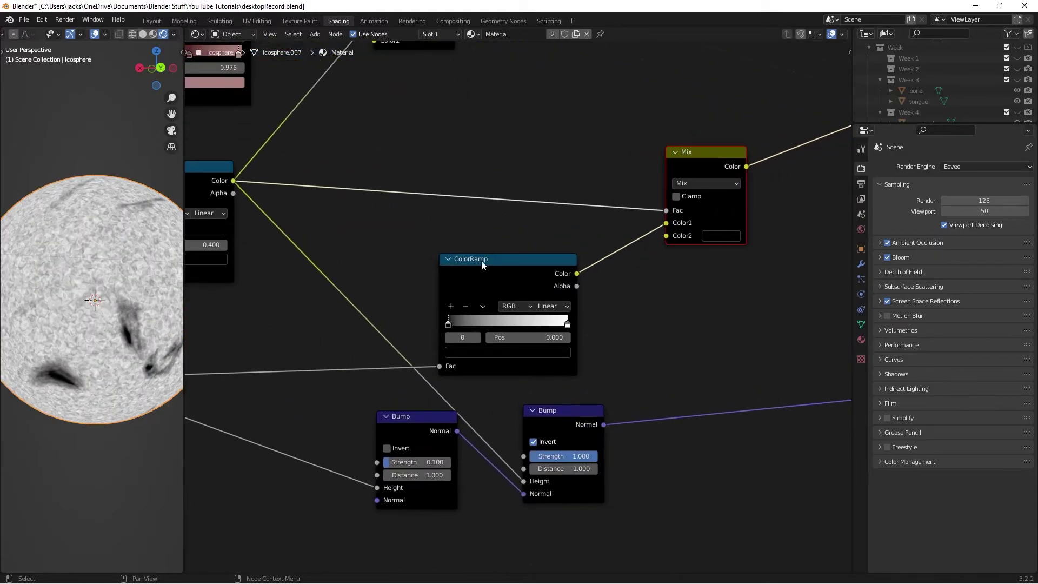
left_click(482, 262)
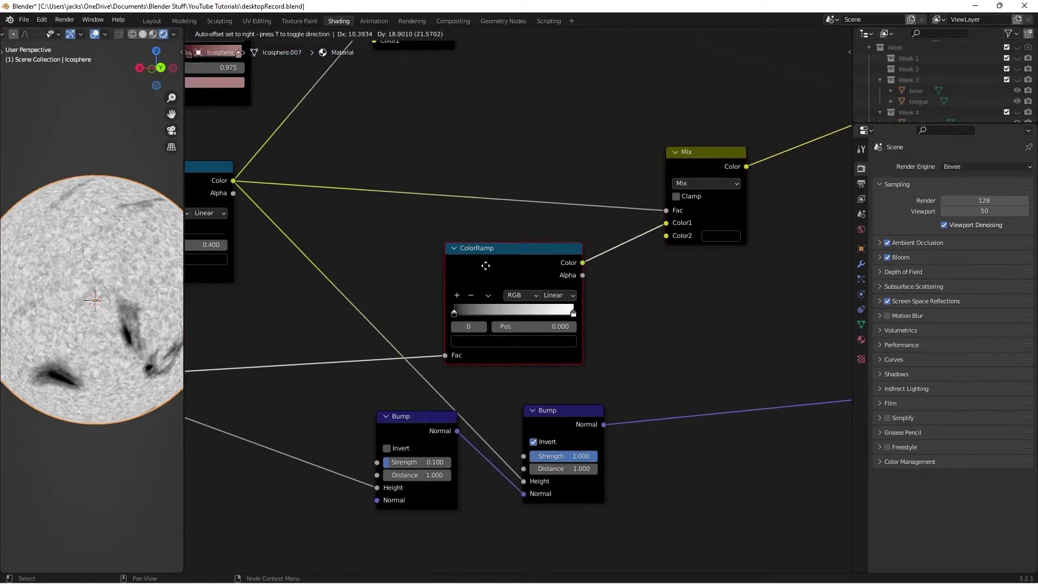
- Brighten the new ColorRamp's black stop to a medium grey by its HSV value
left_click(472, 330)
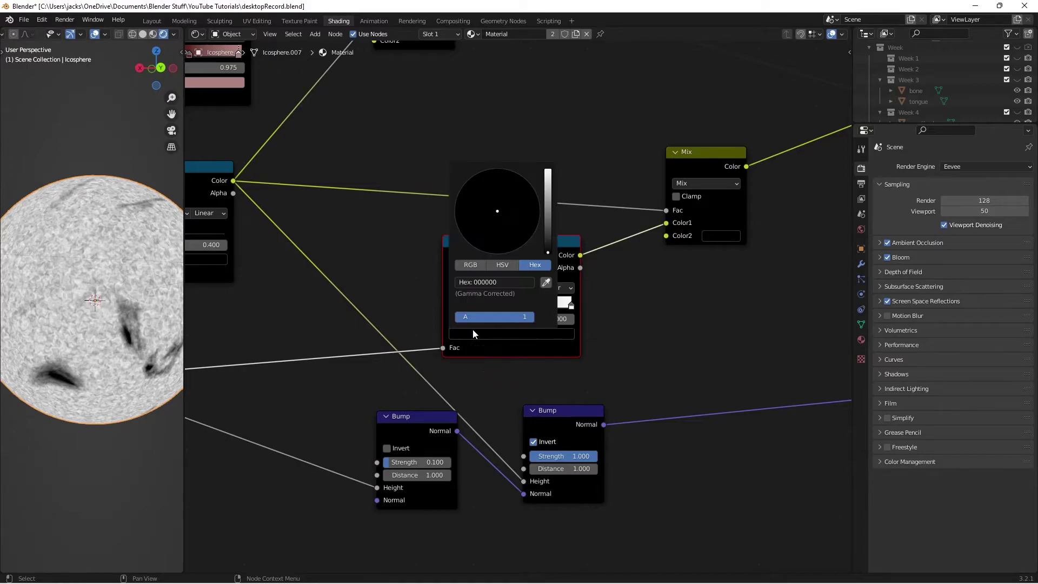
left_click(496, 268)
left_click(497, 304)
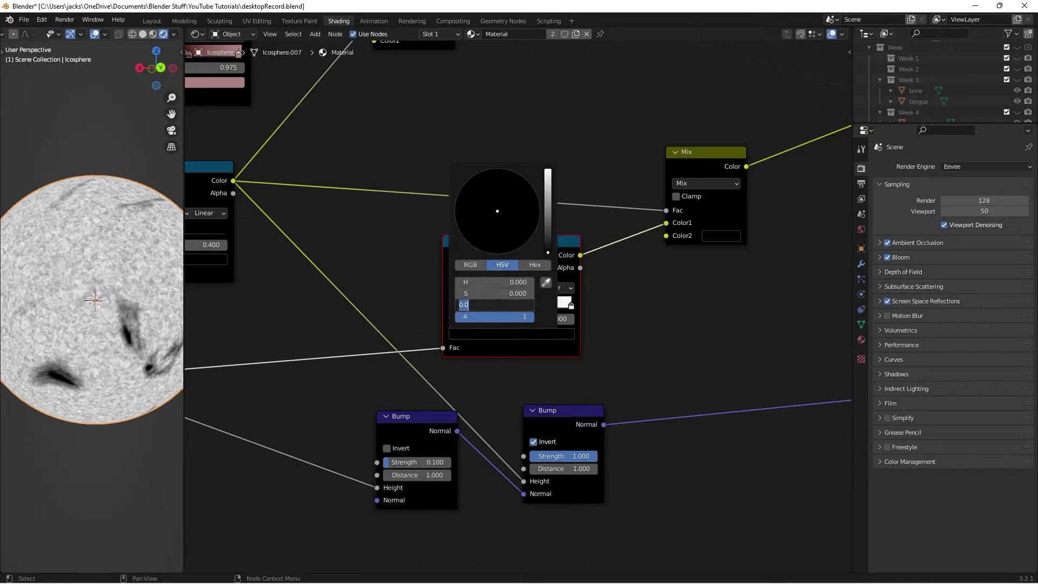
type("1")
key("Return")
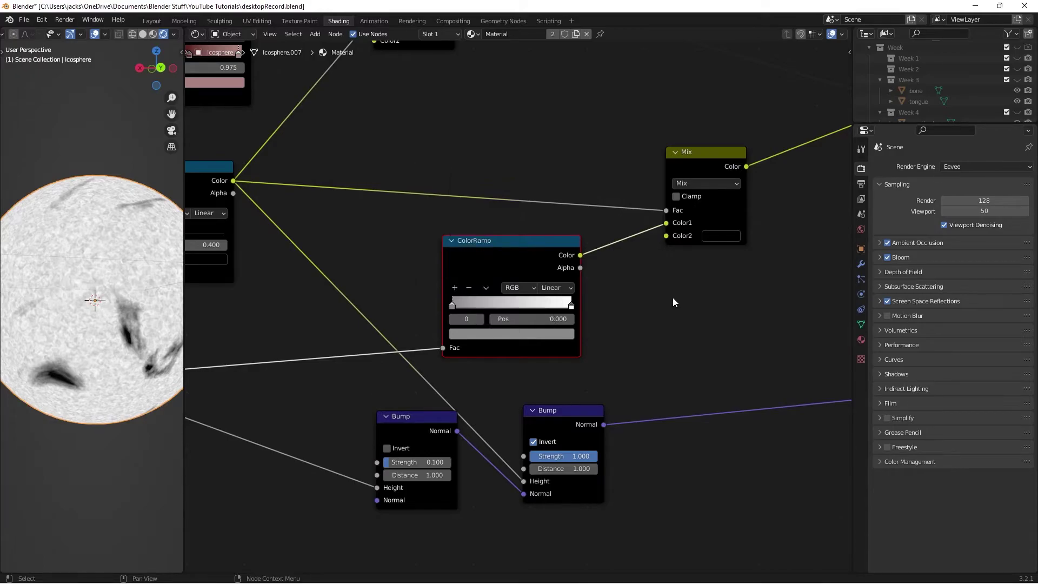
- Set the HSV value of the same ColorRamp's white stop to 0.5
scroll(672, 302, "up", 2)
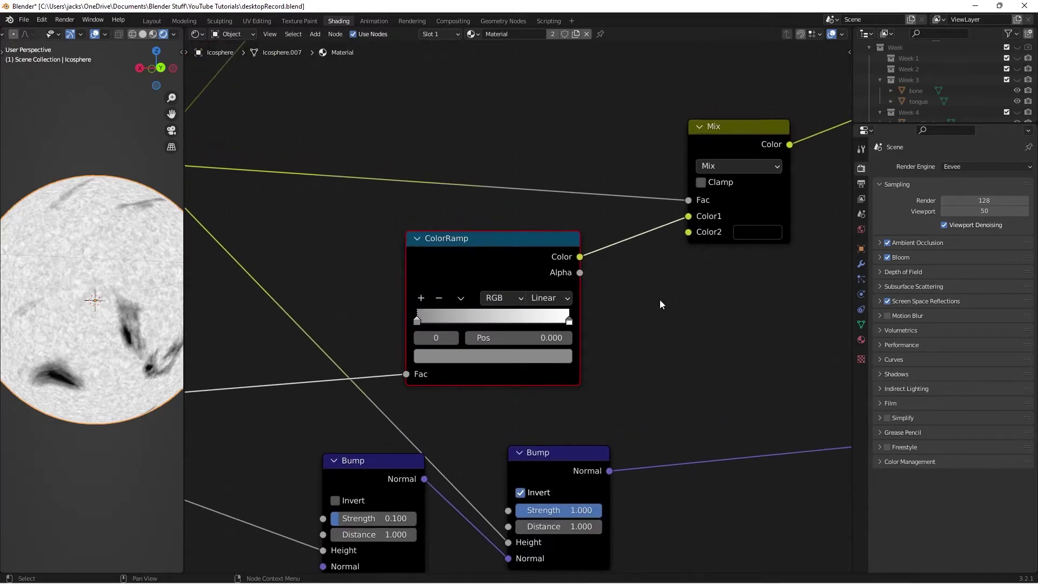
scroll(660, 305, "up", 1)
left_click_drag(465, 216, 480, 205)
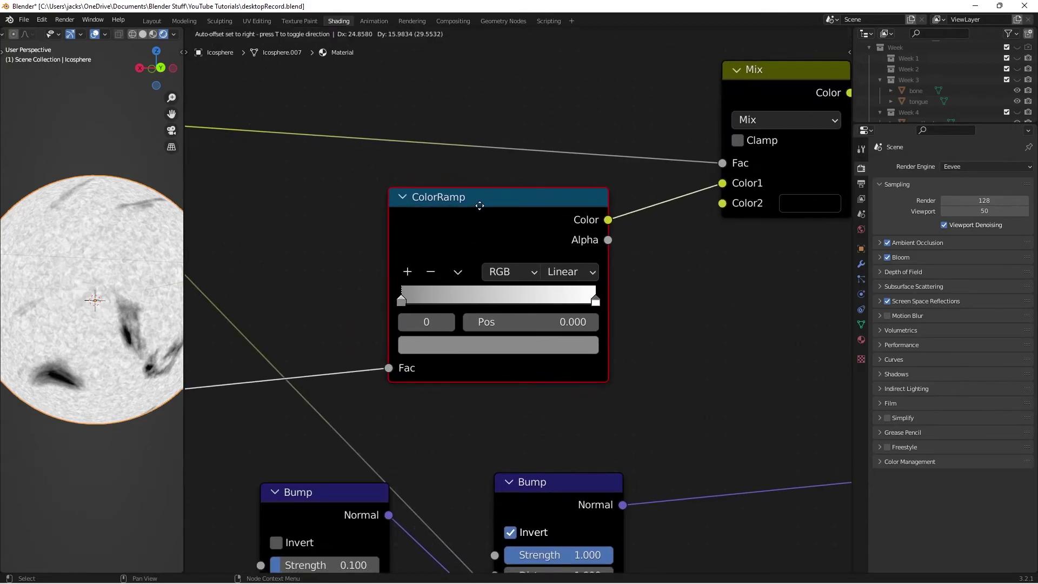
left_click(595, 300)
left_click(498, 344)
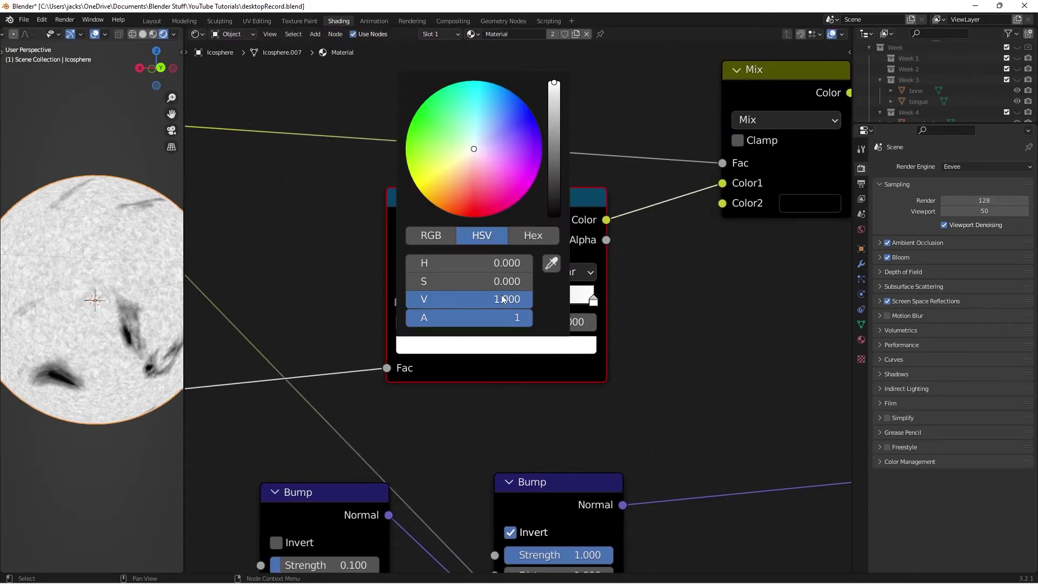
left_click(501, 294)
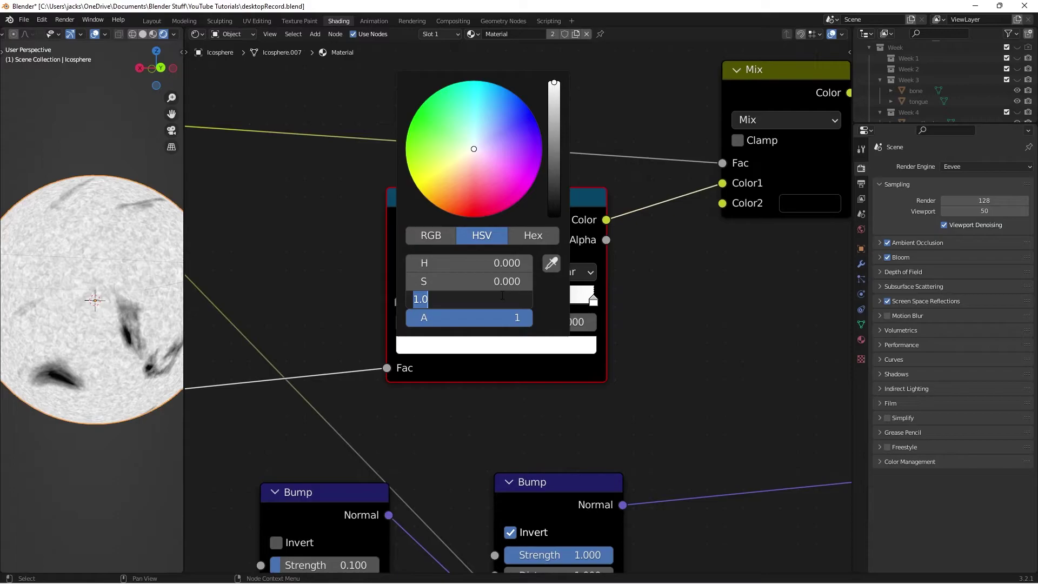
type("0.5")
key("Return")
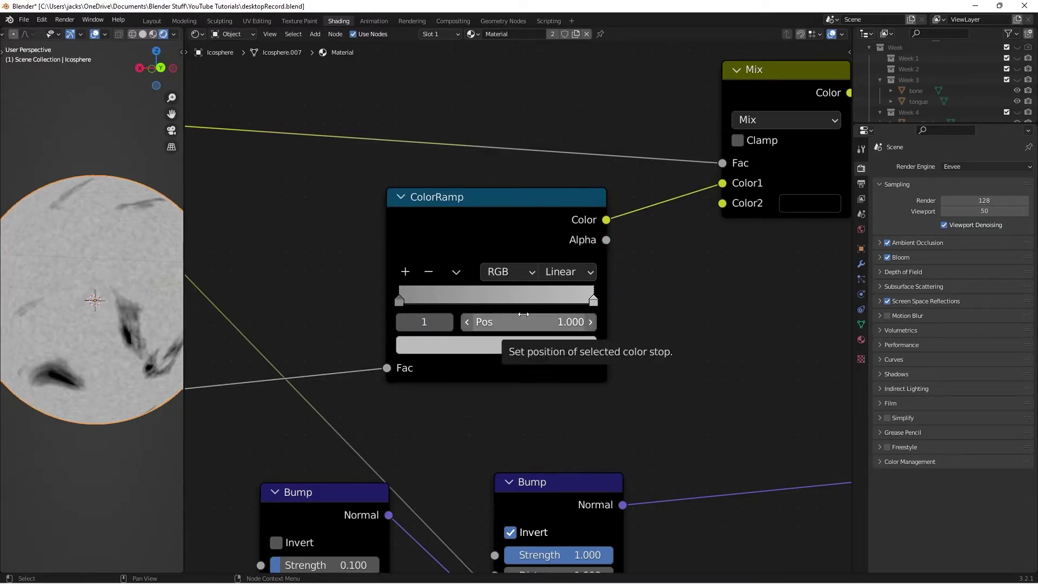
- Check the sphere from another angle, save the file and enable Clamp on the Mix node fed by the grey ColorRamp
middle_click_drag(2, 292, 69, 294)
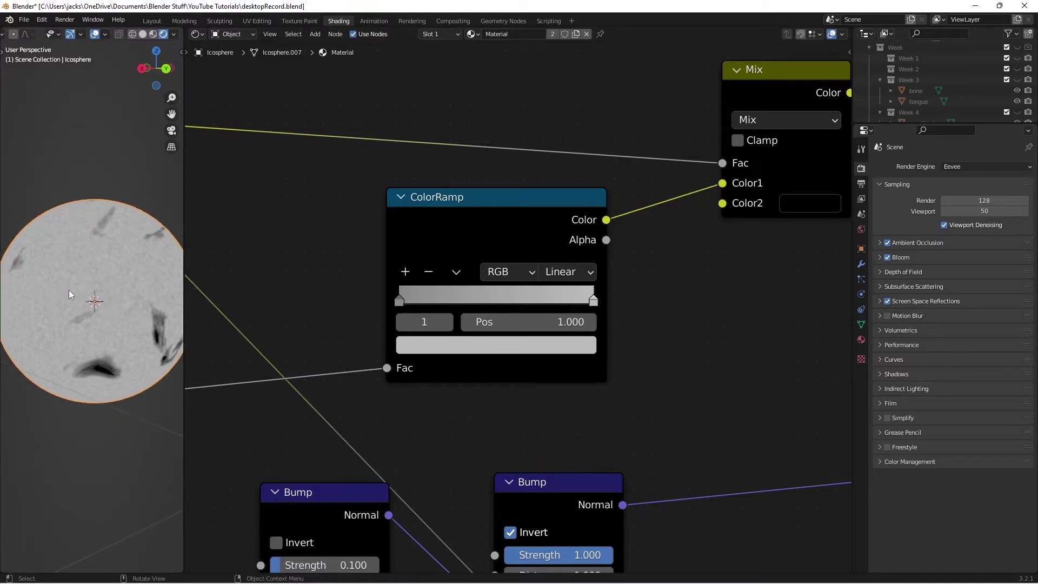
key("ctrl+s")
scroll(673, 260, "down", 2)
middle_click_drag(673, 260, 577, 265)
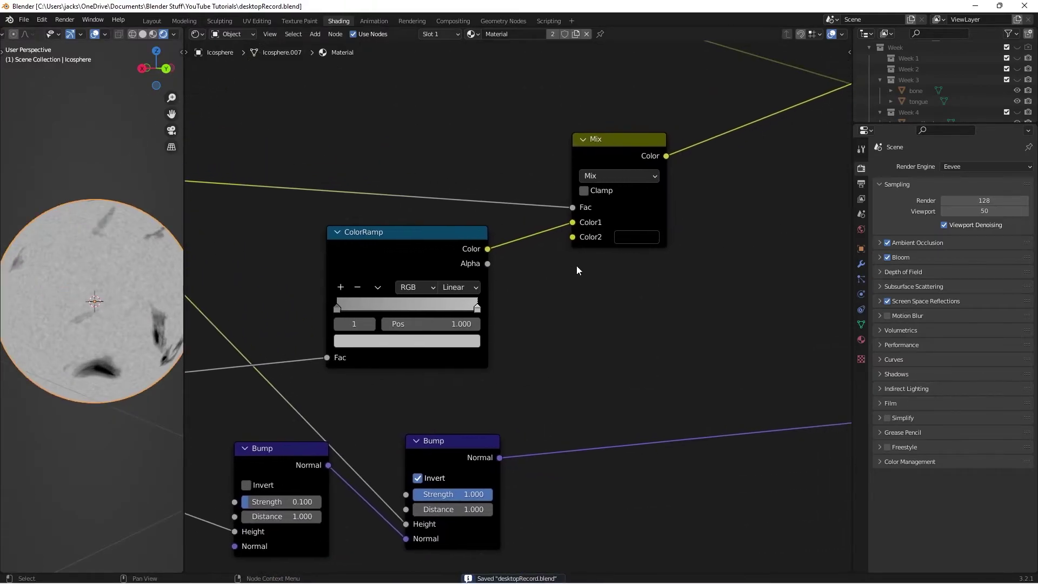
left_click(587, 195)
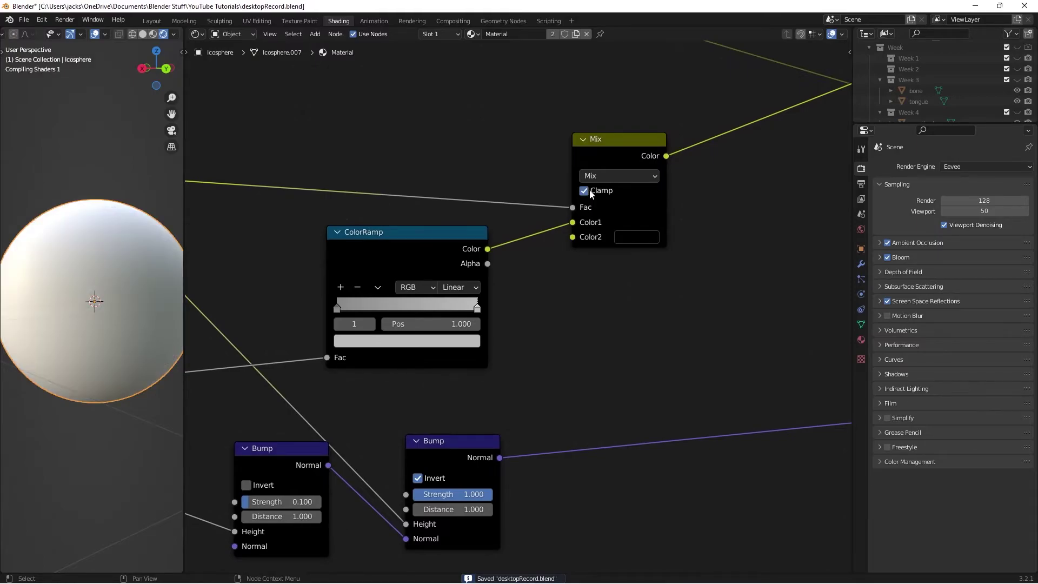
- Link the clamped Mix node's Color to the Principled BSDF's Roughness and Metallic inputs, saving the file
middle_click_drag(621, 105, 432, 200)
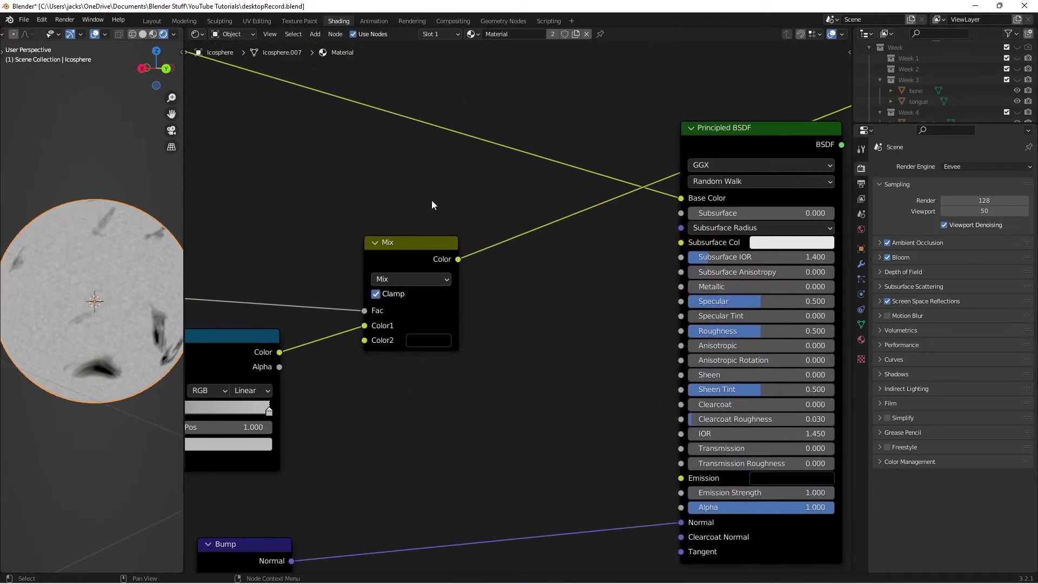
scroll(401, 219, "down", 1)
left_click_drag(425, 252, 656, 332)
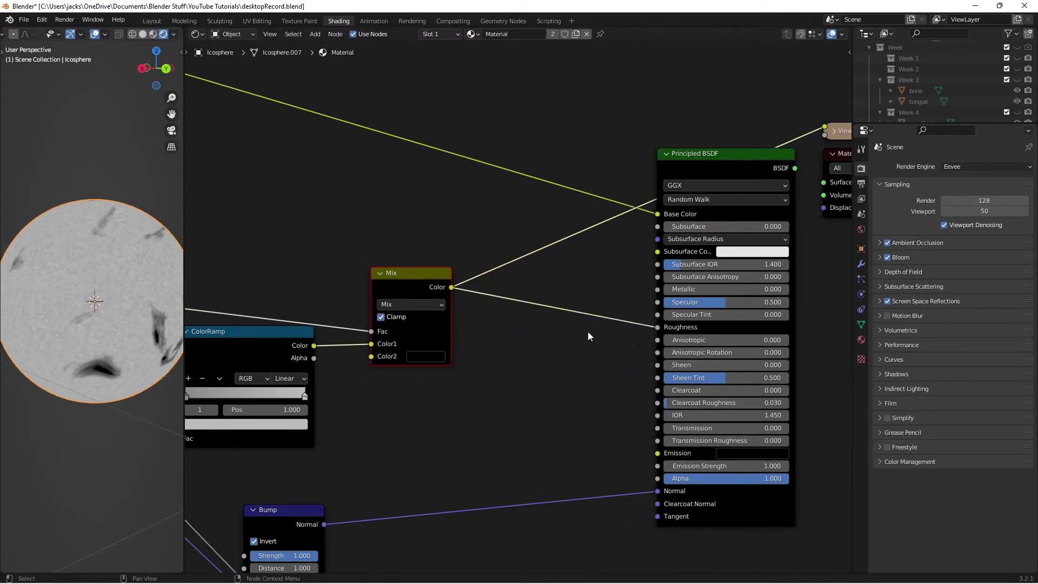
left_click(507, 269)
key("ctrl+s")
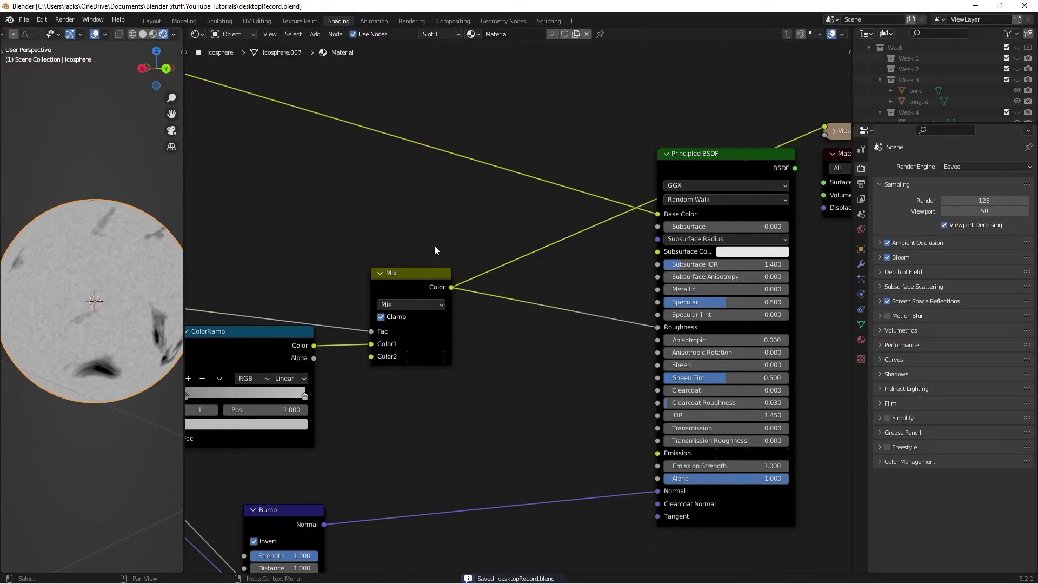
scroll(479, 204, "up", 2)
left_click_drag(456, 242, 697, 245)
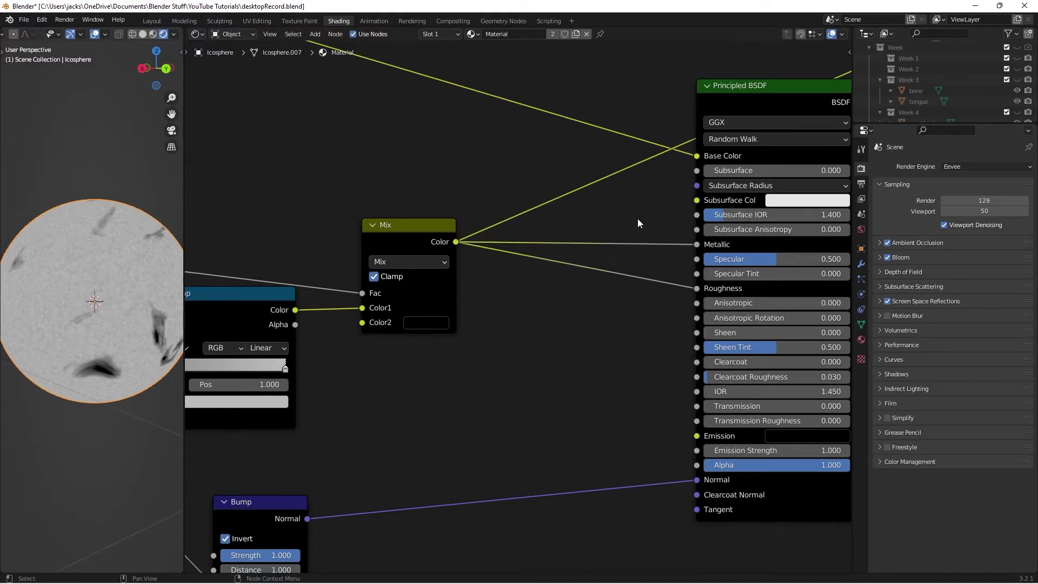
- Add another ColorRamp fed by the Mix node's Color and link its Color output to the Principled BSDF's Metallic input
scroll(627, 194, "up", 1)
mouse_move(387, 166)
left_mouse_down()
mouse_move(358, 164)
mouse_move(376, 163)
left_mouse_up()
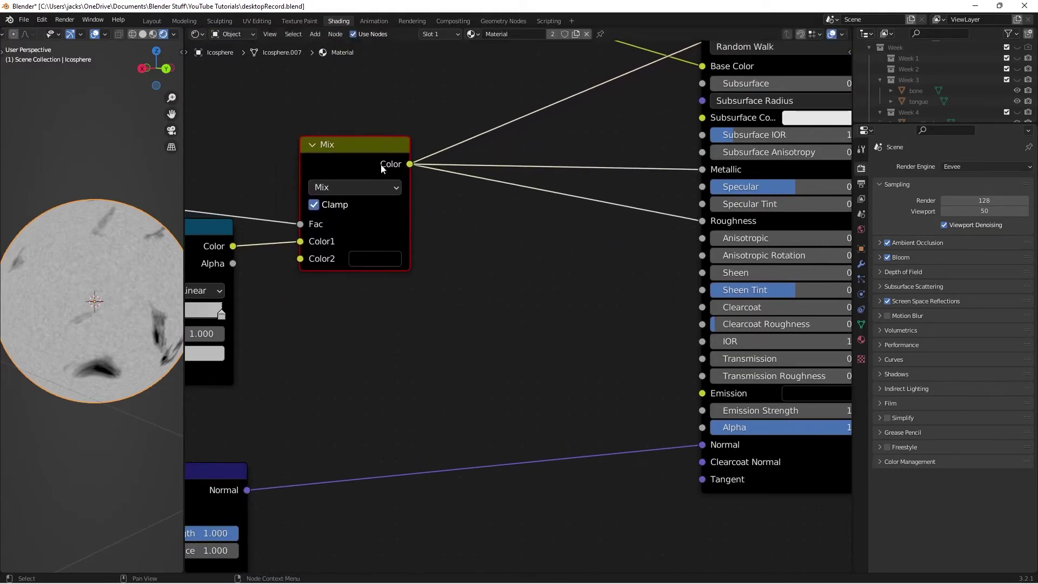
key("shift+a")
type("color ramp")
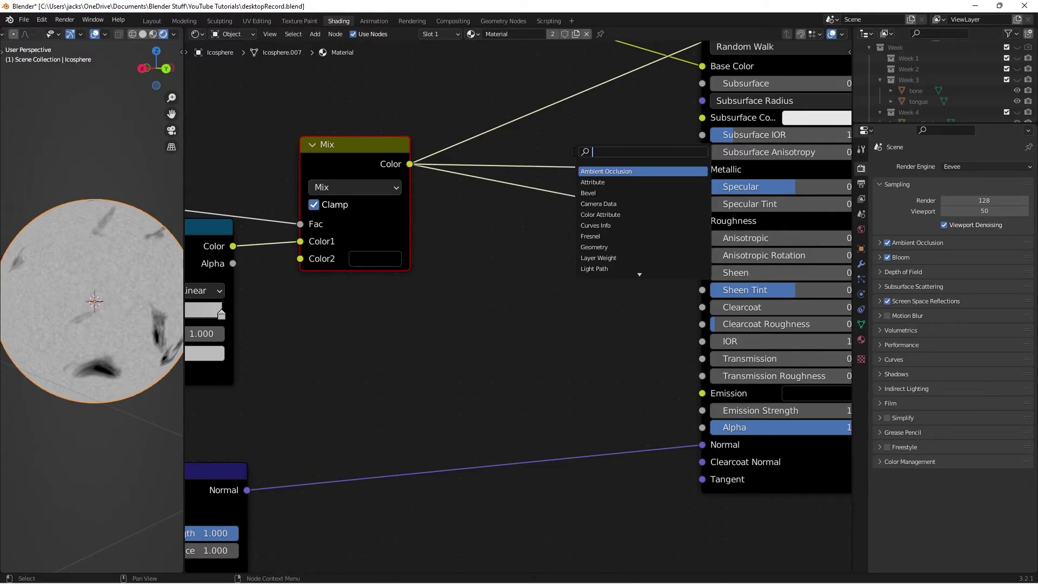
key("Return")
left_click(529, 99)
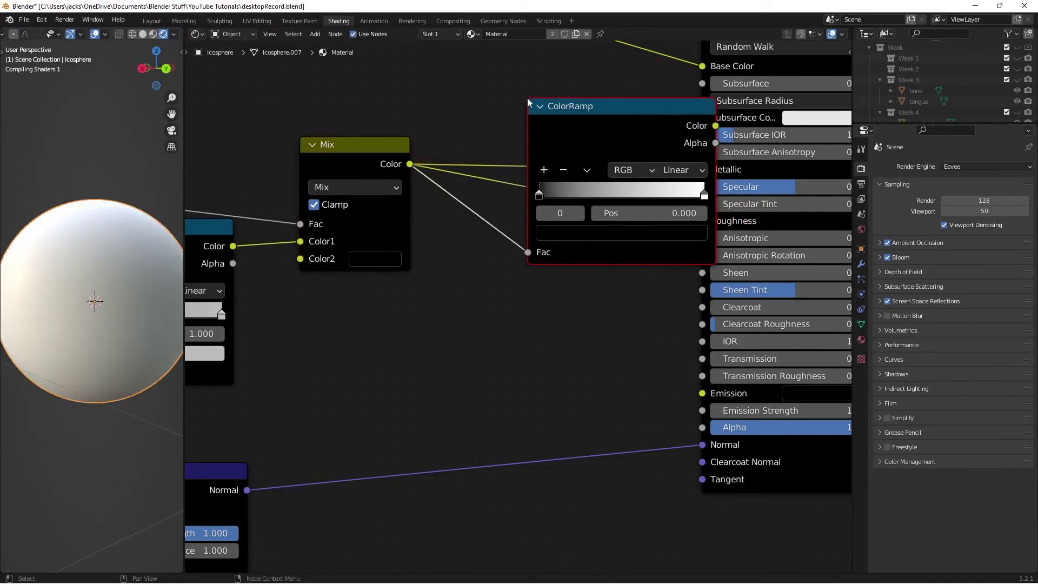
left_click_drag(558, 129, 474, 108)
left_click_drag(343, 277, 320, 267)
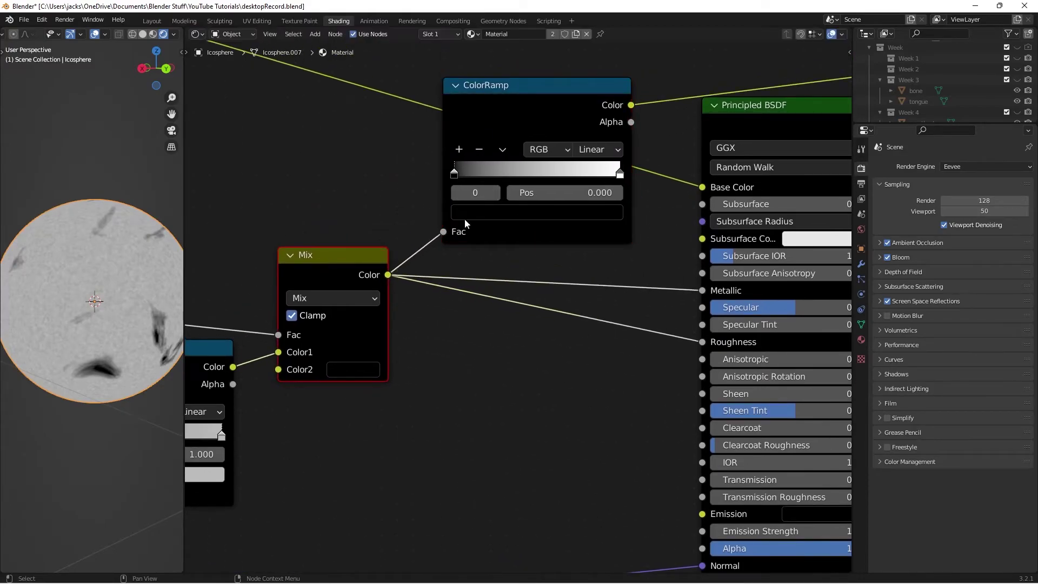
left_click_drag(641, 97, 703, 291)
- Tidy the node layout by repositioning the Mix node, the Metallic ColorRamp and the Principled BSDF
scroll(606, 283, "down", 1)
scroll(607, 284, "down", 8)
middle_click_drag(535, 319, 582, 280)
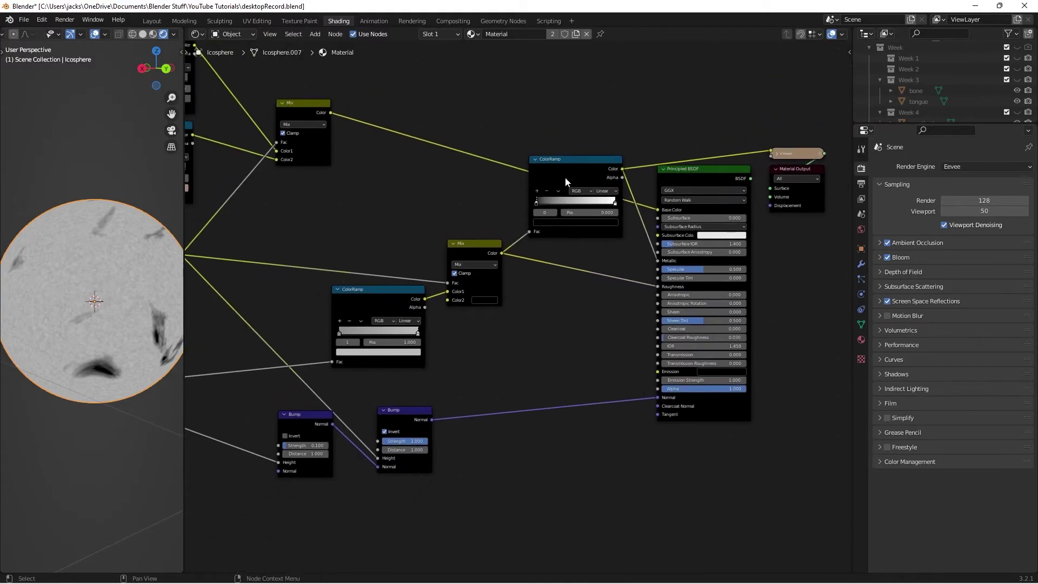
left_click_drag(565, 173, 558, 200)
middle_click_drag(516, 302, 568, 244)
scroll(568, 244, "down", 1)
left_click_drag(446, 252, 365, 272)
left_click_drag(512, 216, 456, 220)
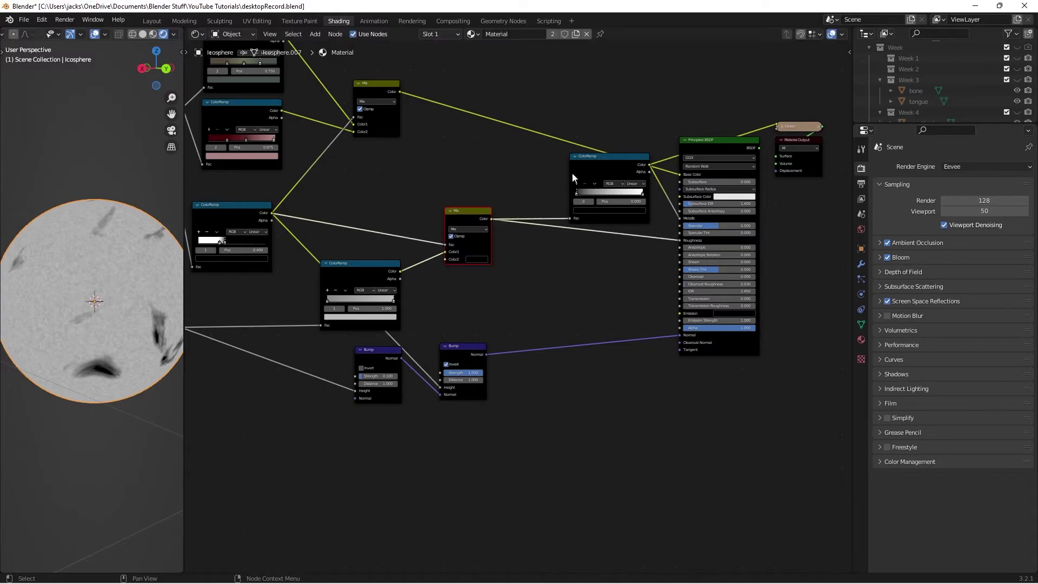
left_click_drag(584, 174, 521, 164)
middle_click_drag(651, 181, 594, 166)
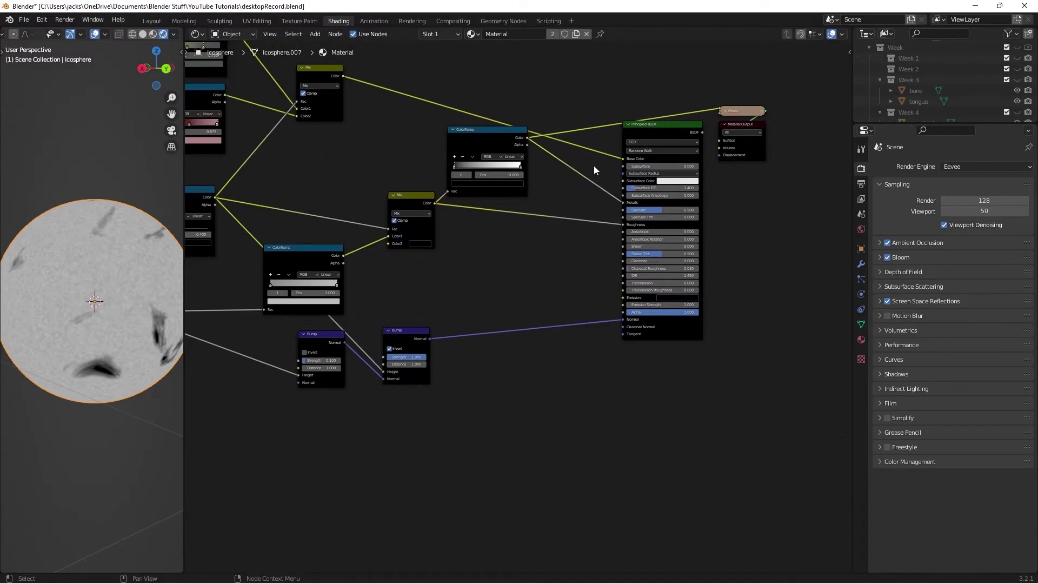
left_click_drag(654, 131, 660, 112)
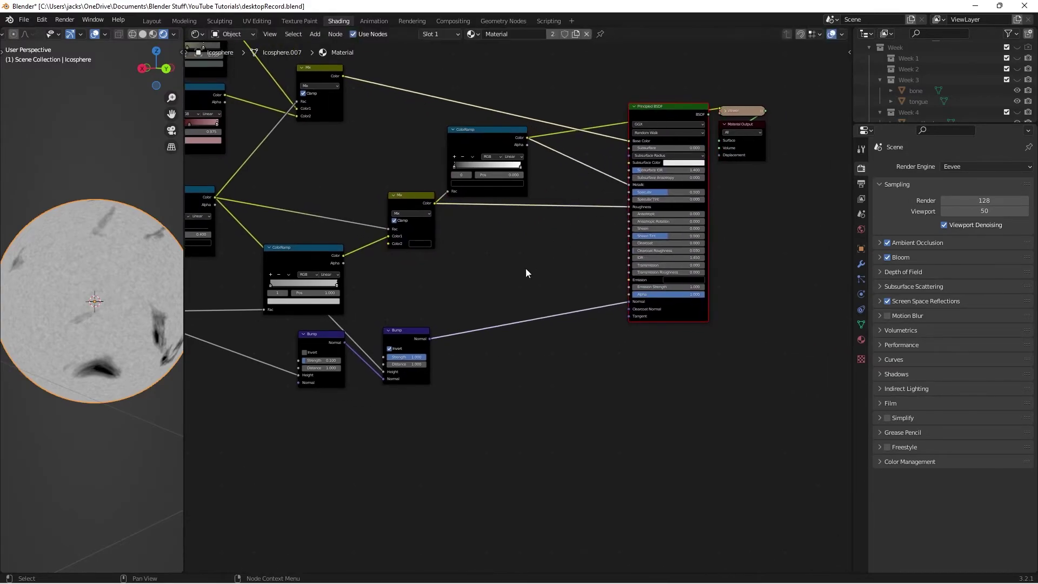
left_click(526, 267)
- Examine the black and white stops of the ColorRamp feeding the Metallic input
middle_click_drag(525, 268, 502, 300)
scroll(501, 302, "up", 8)
middle_click_drag(459, 250, 442, 346)
scroll(408, 306, "up", 6)
middle_click_drag(388, 255, 432, 330)
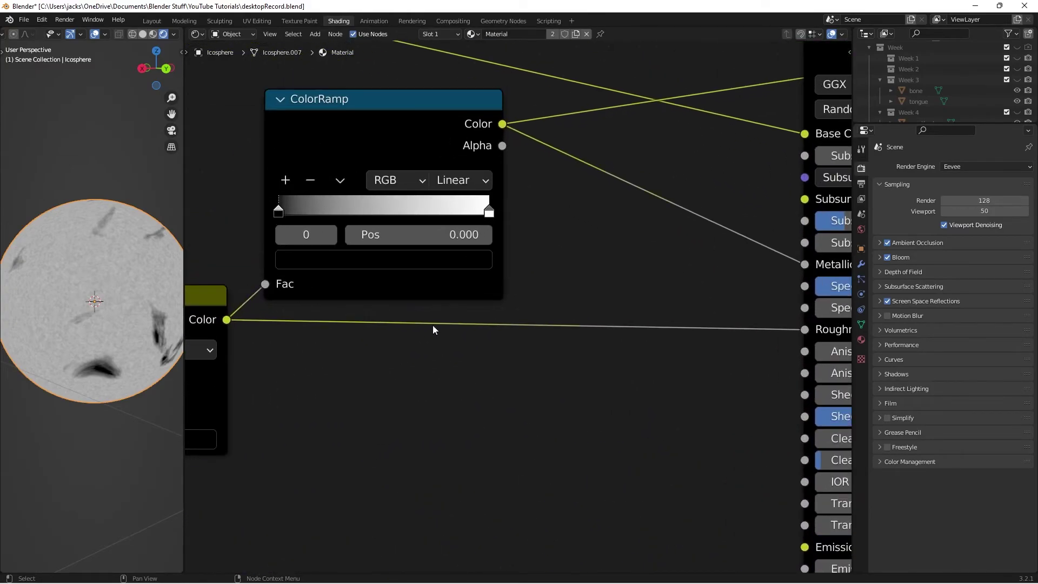
left_click(370, 118, "ctrl+shift")
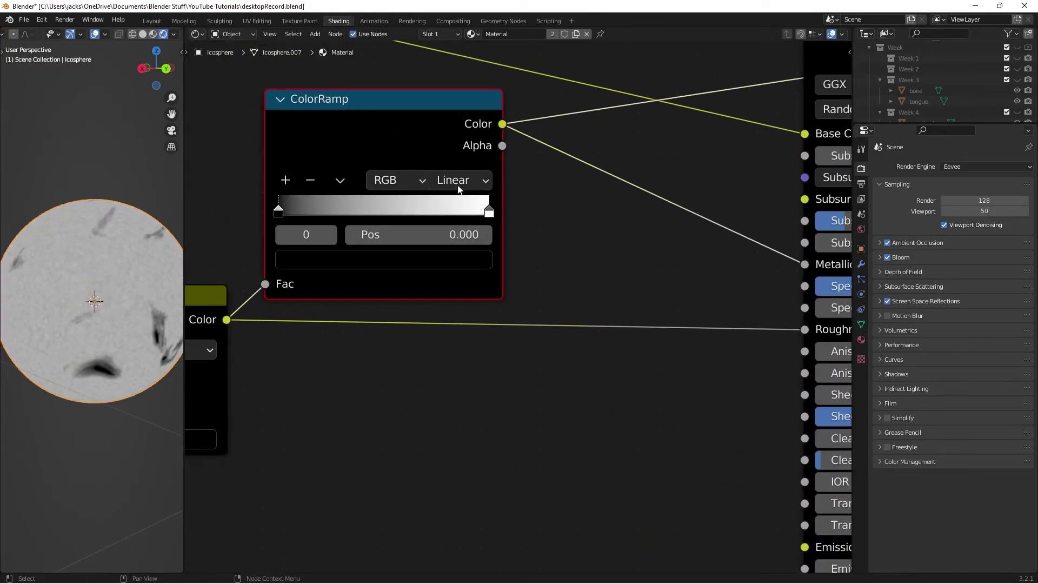
scroll(504, 307, "up", 1)
middle_click_drag(504, 306, 585, 372)
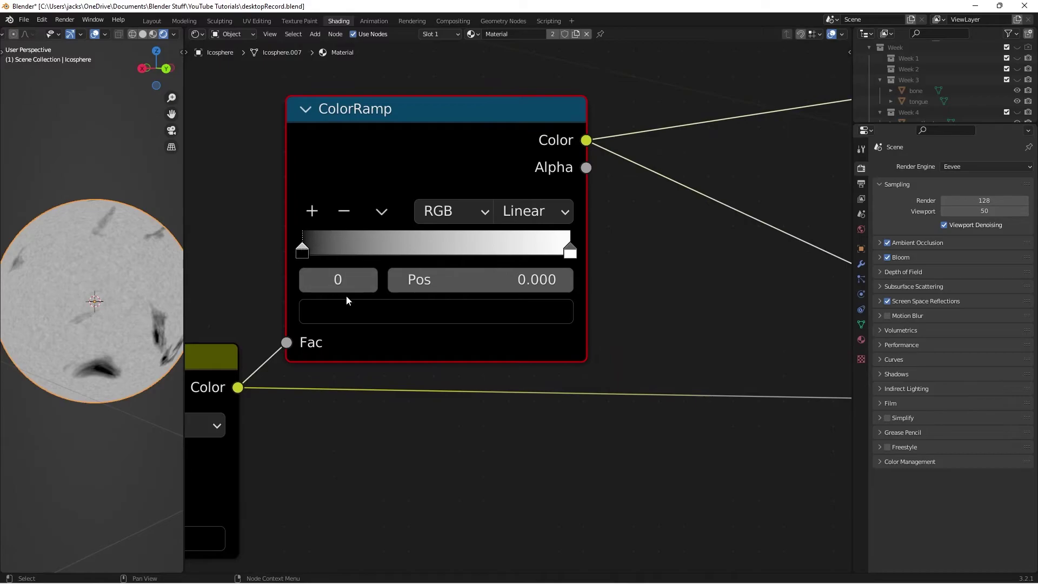
left_click(383, 314)
left_click(570, 250)
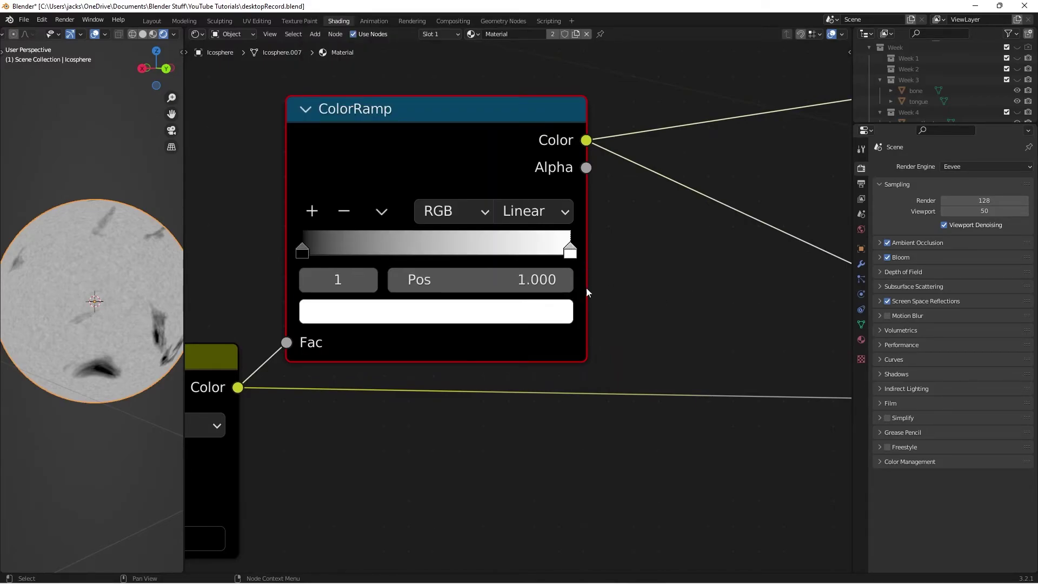
left_click(303, 250)
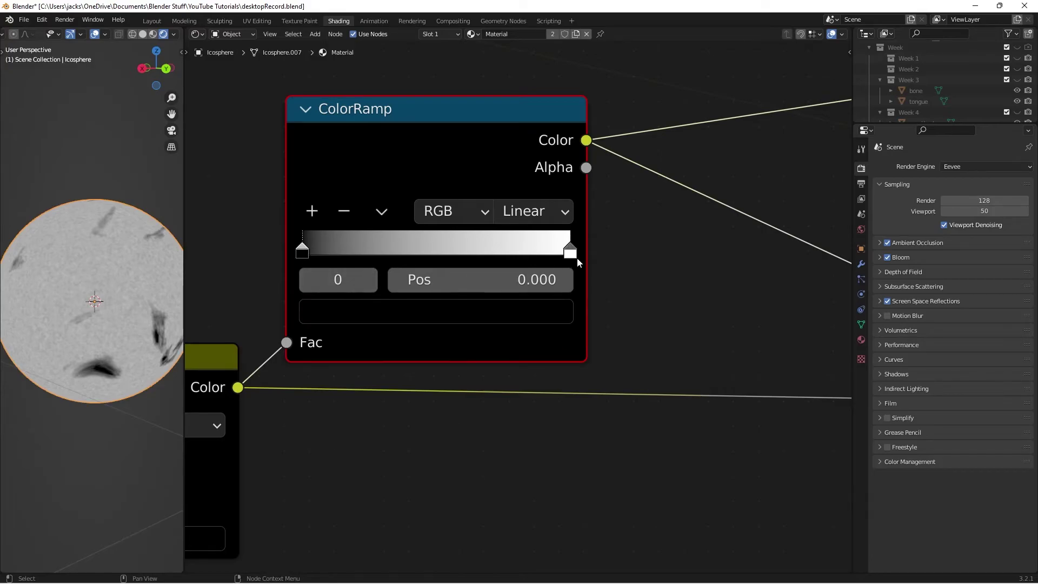
- Try an HSV value of 0.5 for the Metallic ColorRamp's black stop and check the effect on the sphere
left_click(389, 313)
left_click(387, 256)
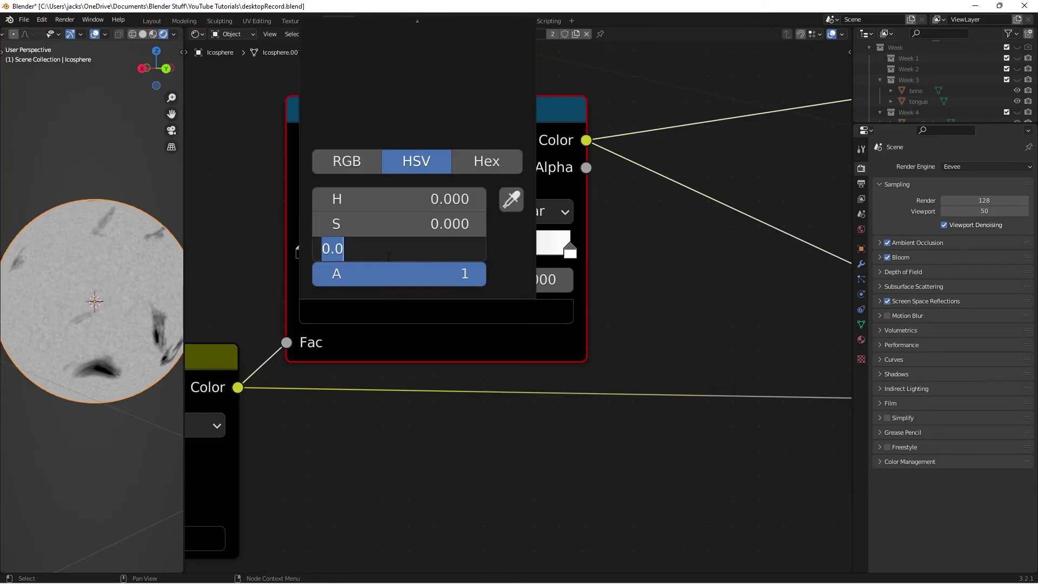
key("BackSpace")
type(".5")
key("Return")
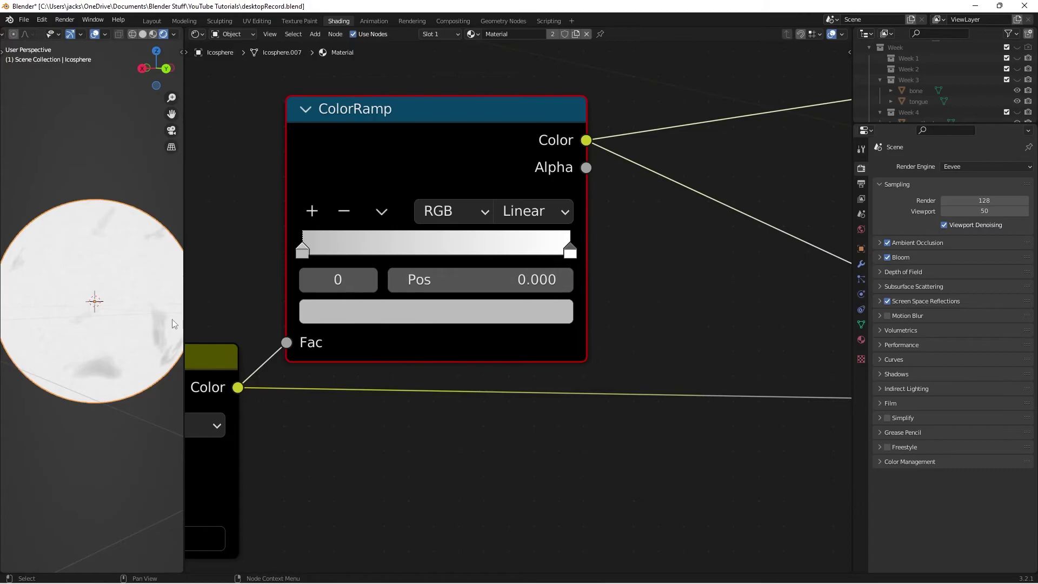
middle_click_drag(172, 319, 96, 313)
scroll(113, 284, "up", 3)
scroll(96, 313, "up", 2)
- Return the Metallic ColorRamp's black stop to value 0 and select its white stop
left_click(358, 303)
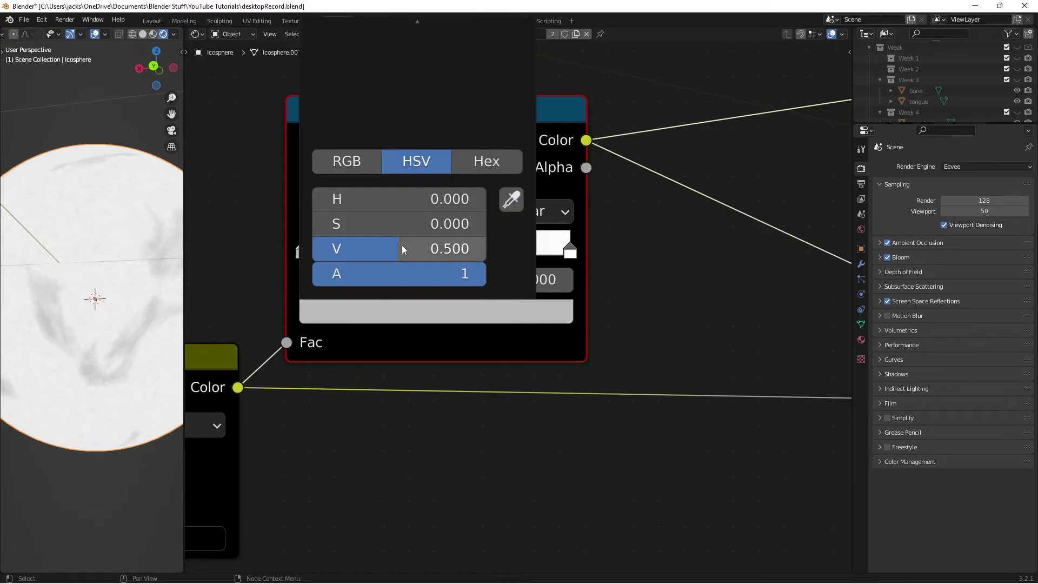
left_click_drag(404, 248, 312, 248)
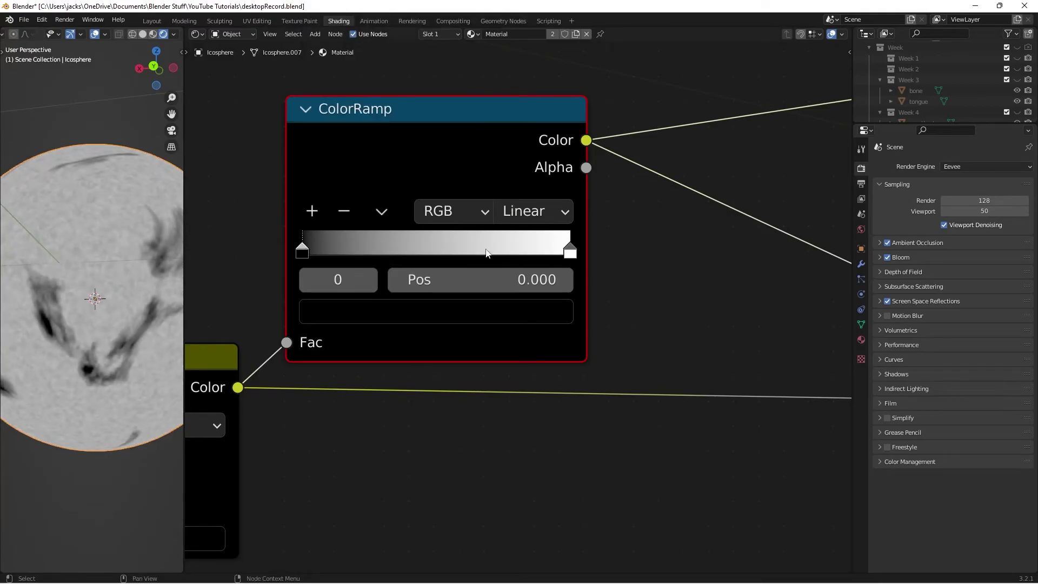
left_click(570, 253)
mouse_move(572, 256)
left_mouse_down()
mouse_move(345, 254)
mouse_move(627, 261)
left_mouse_up()
scroll(638, 267, "down", 2)
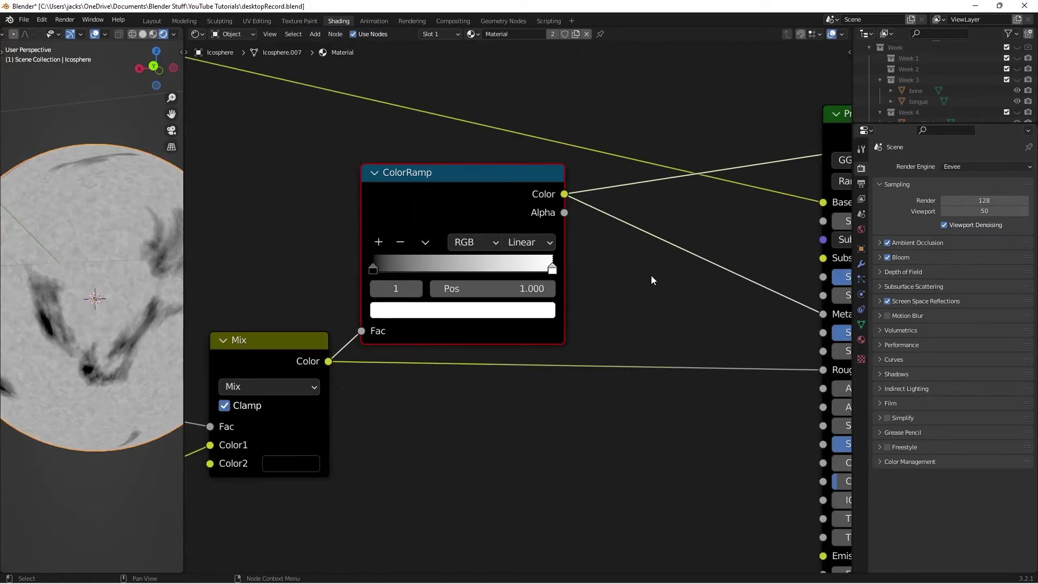
- Save the file, output the Principled BSDF to the material surface and inspect the shaded sphere from other angles
left_click(665, 286)
key("ctrl+s")
scroll(604, 248, "down", 3)
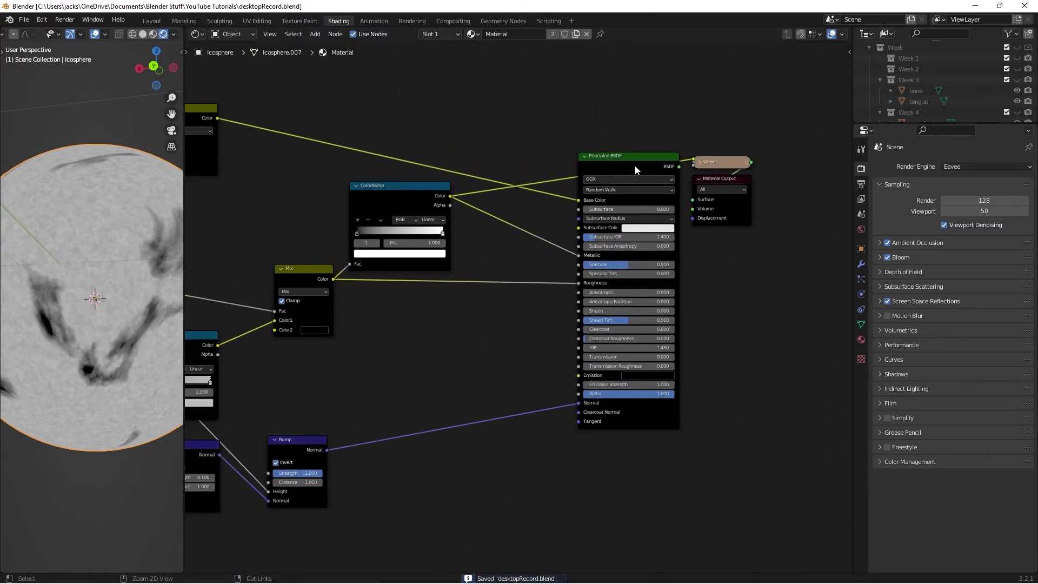
left_click(635, 165, "ctrl+shift")
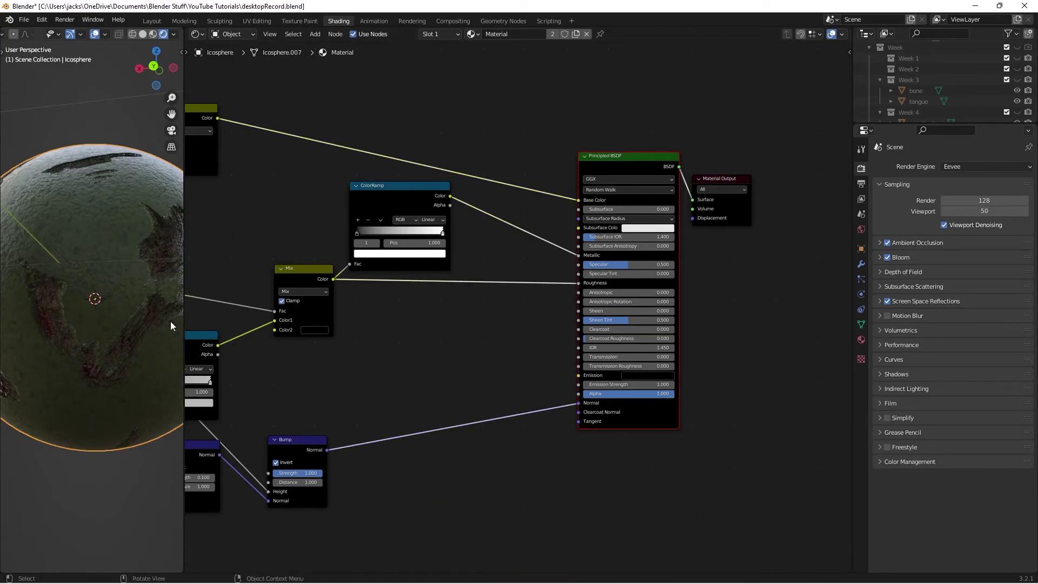
middle_click_drag(109, 321, 91, 320)
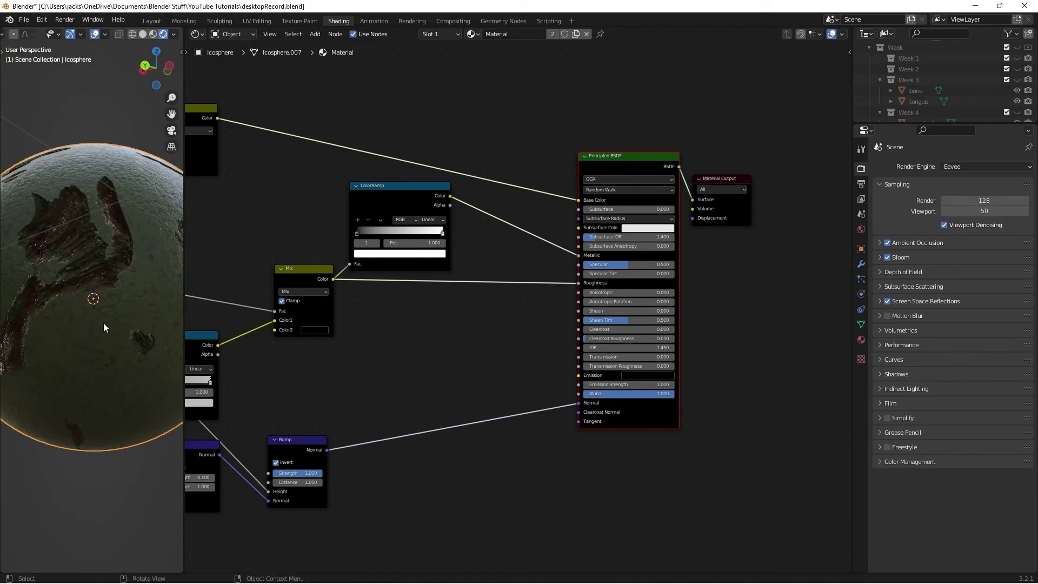
middle_click_drag(104, 323, 75, 323)
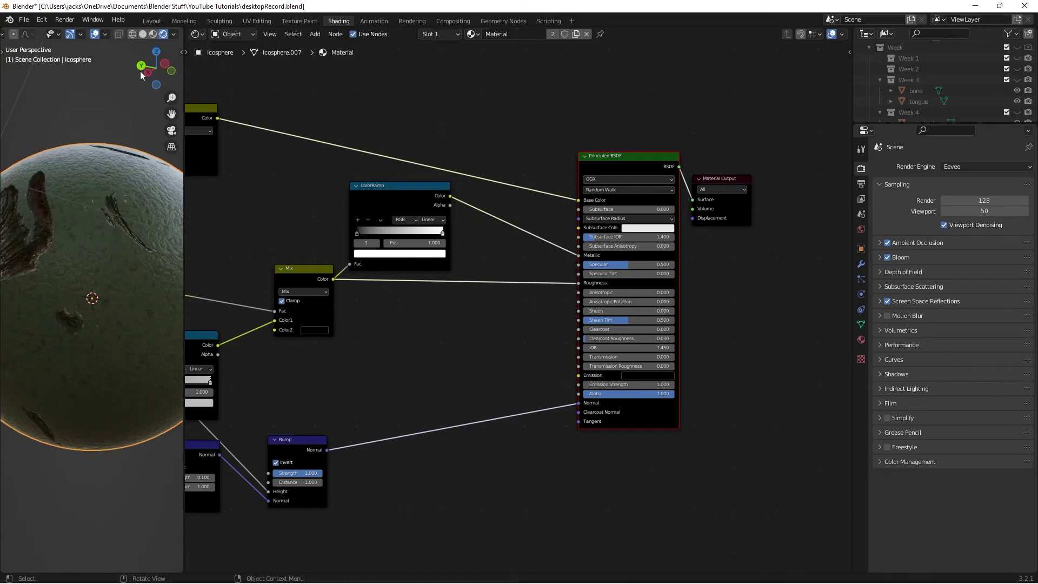
- Switch to the Layout workspace and set the viewport shading's environment lighting strength to 0.5
left_click(151, 20)
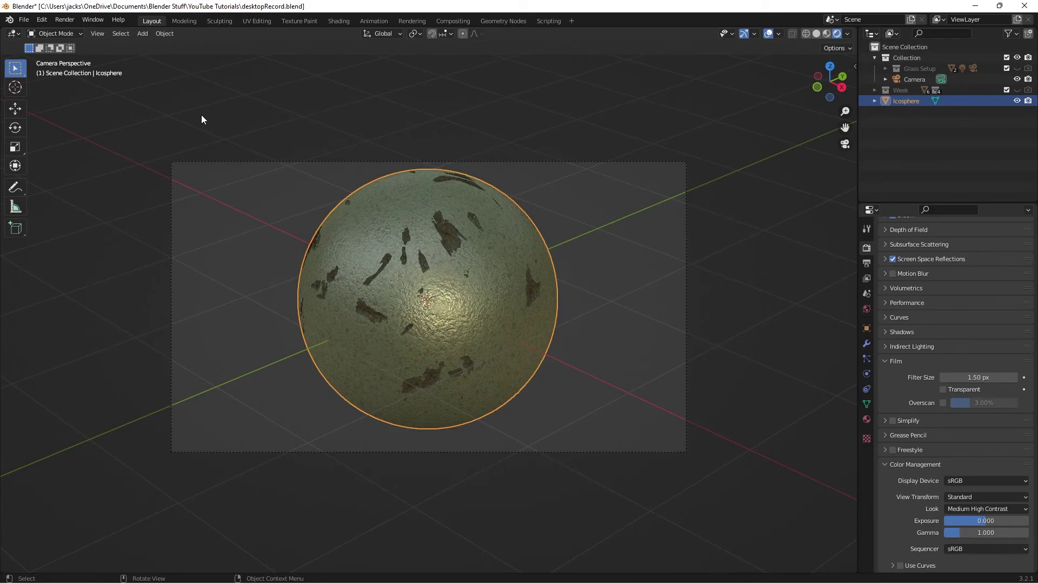
left_click(847, 33)
left_click(833, 162)
type(".5")
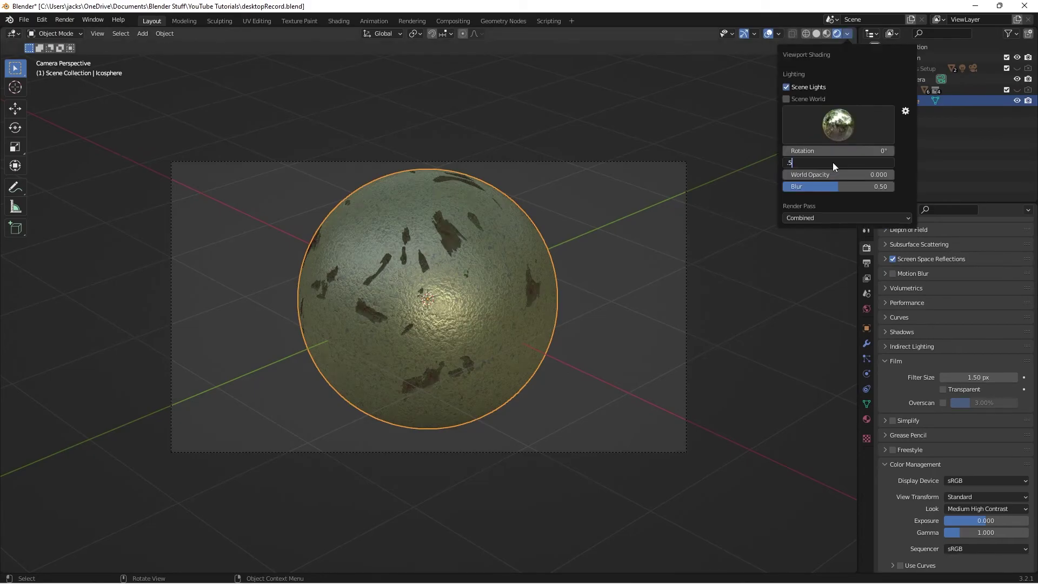
key("Return")
scroll(498, 284, "up", 2)
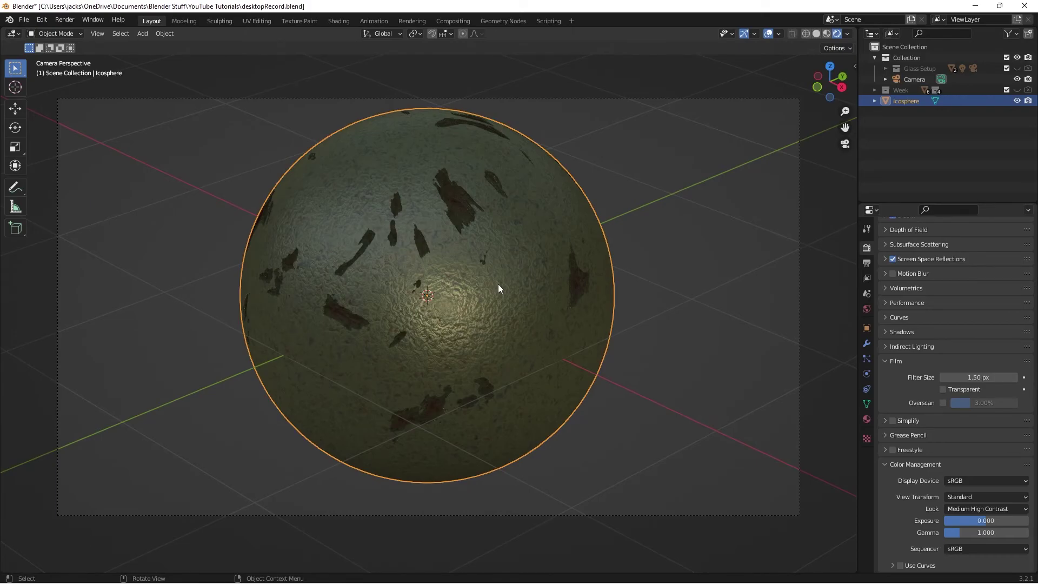
middle_click_drag(498, 284, 609, 362)
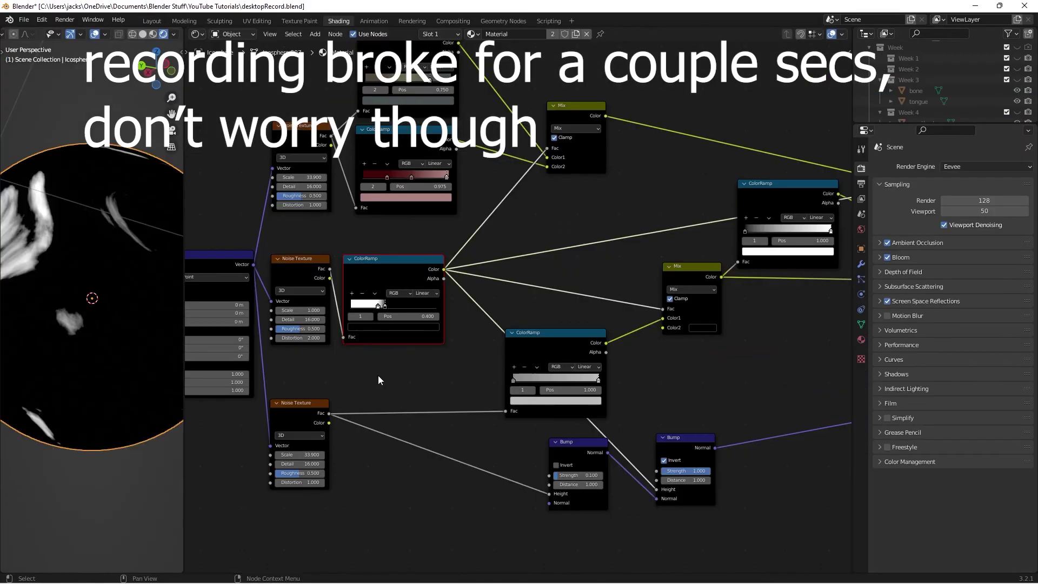
- Move the white stop of the ColorRamp fed by the scale 1.000 Noise Texture to position 0.373
scroll(520, 406, "up", 3)
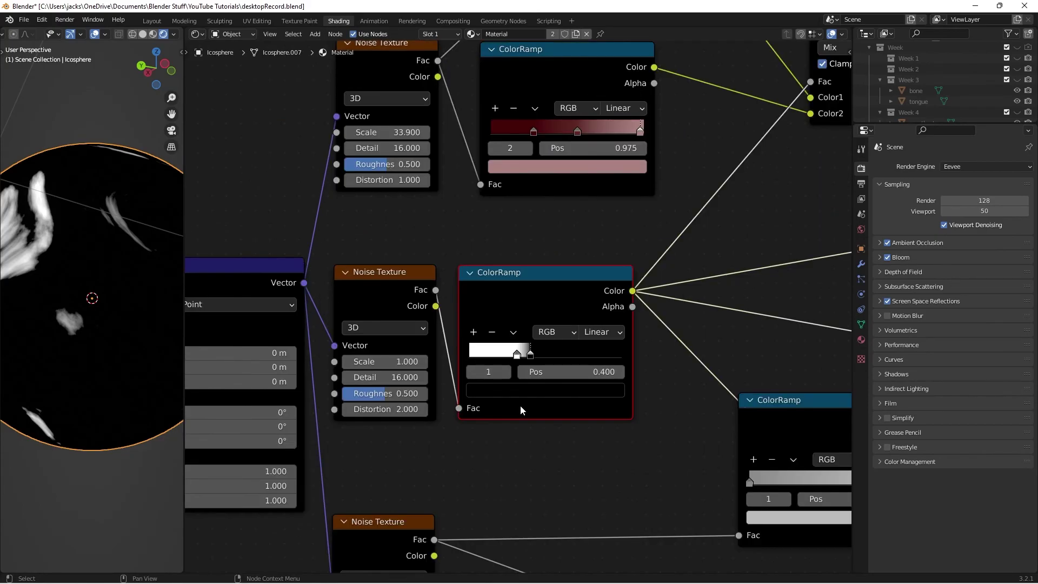
scroll(521, 405, "up", 3)
left_click_drag(514, 390, 534, 397)
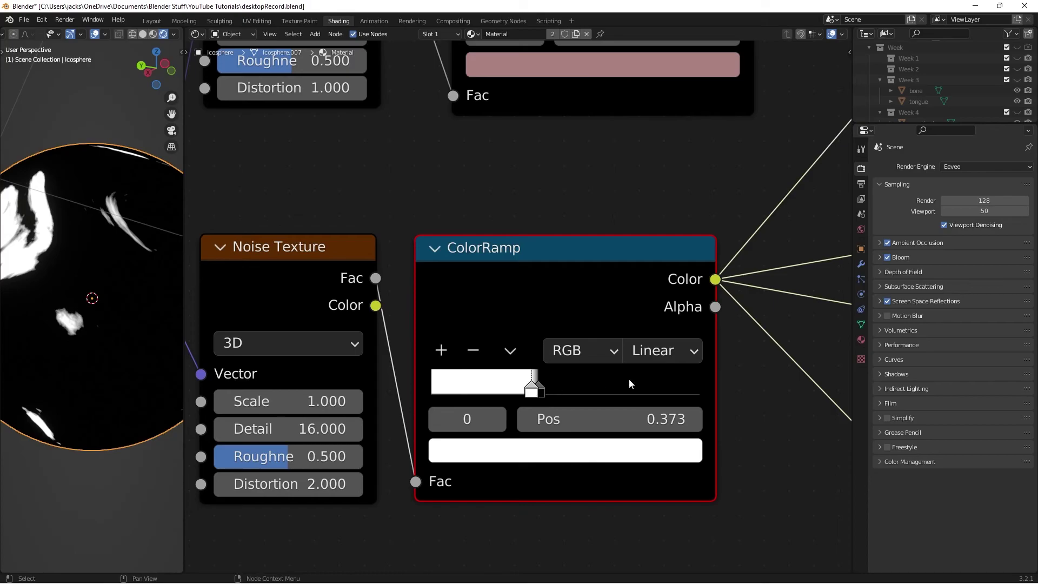
scroll(634, 379, "down", 5)
scroll(572, 285, "down", 3)
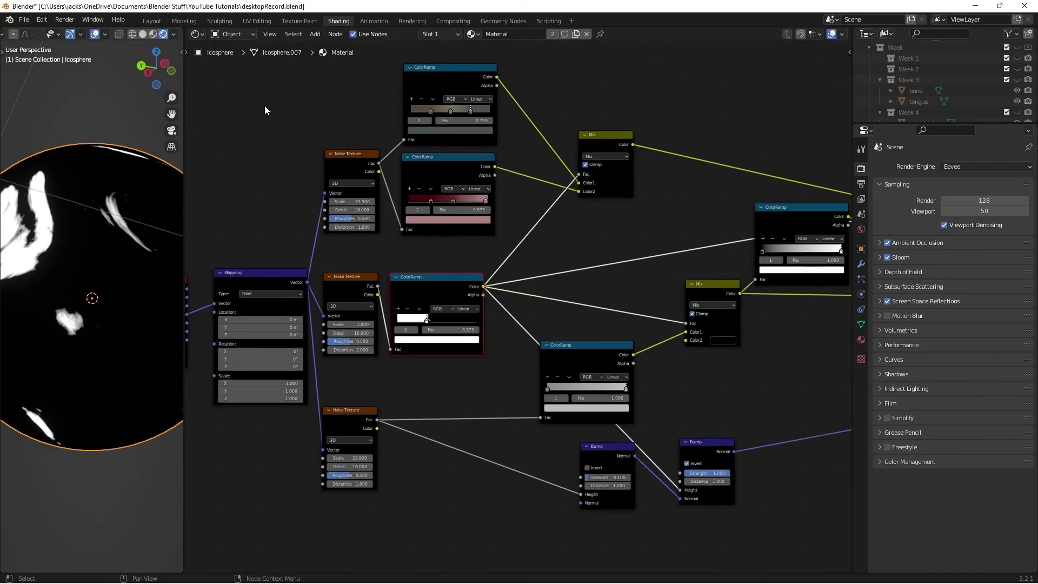
- Check the black-and-white mask in the Layout workspace, and reconnect the Principled BSDF to the material output in Shading
left_click(147, 21)
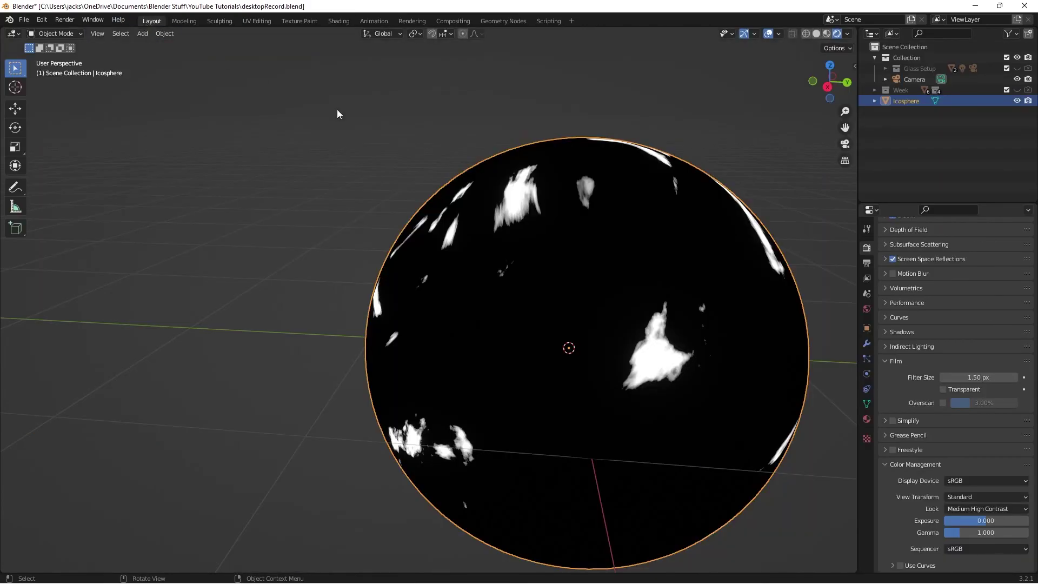
left_click(326, 21)
scroll(467, 193, "up", 3)
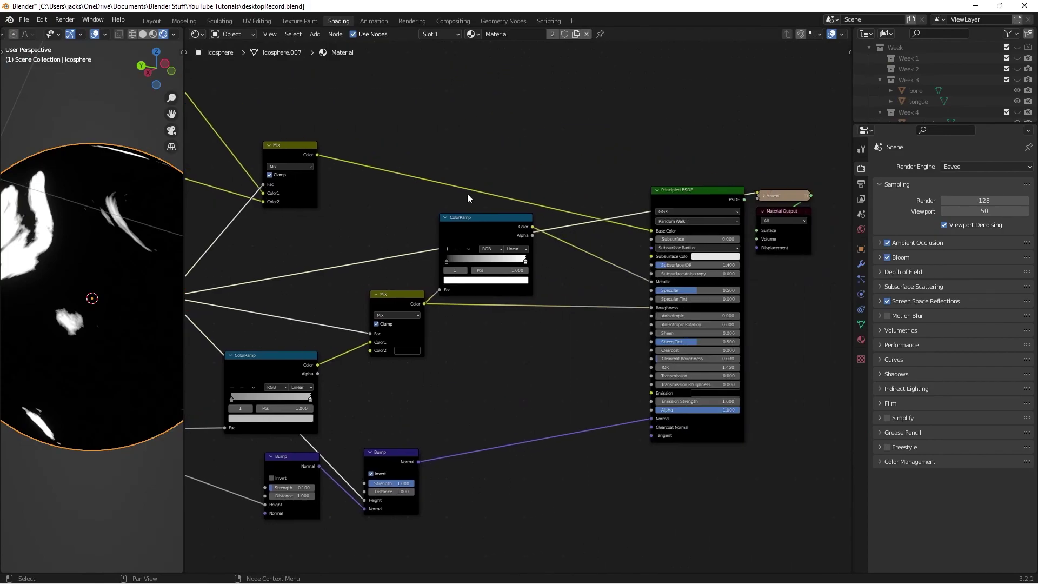
left_click(688, 189, "ctrl+shift")
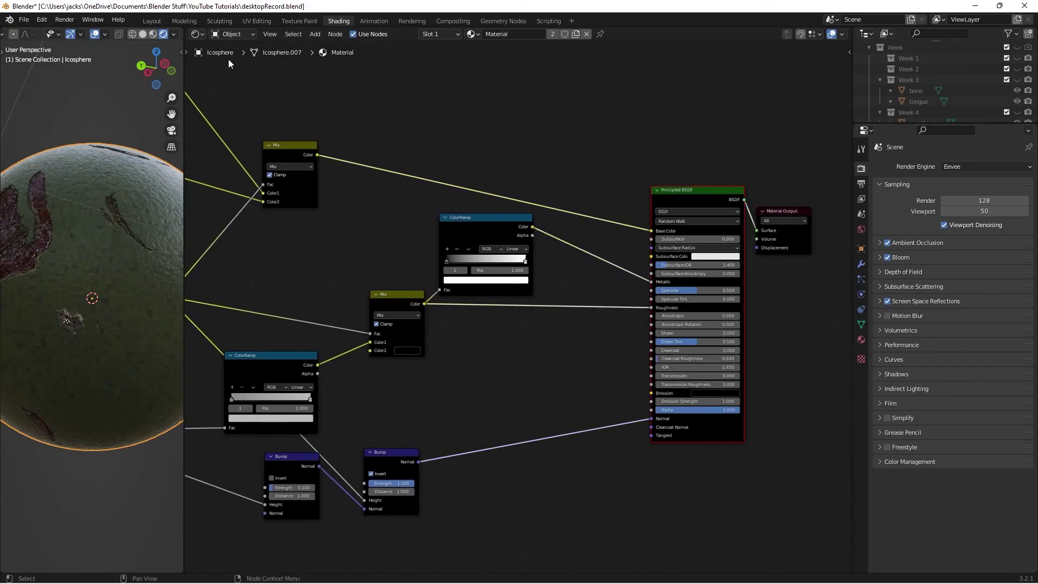
- View the finished sphere through the camera in the Layout workspace, deselect it and save the file
left_click(151, 21)
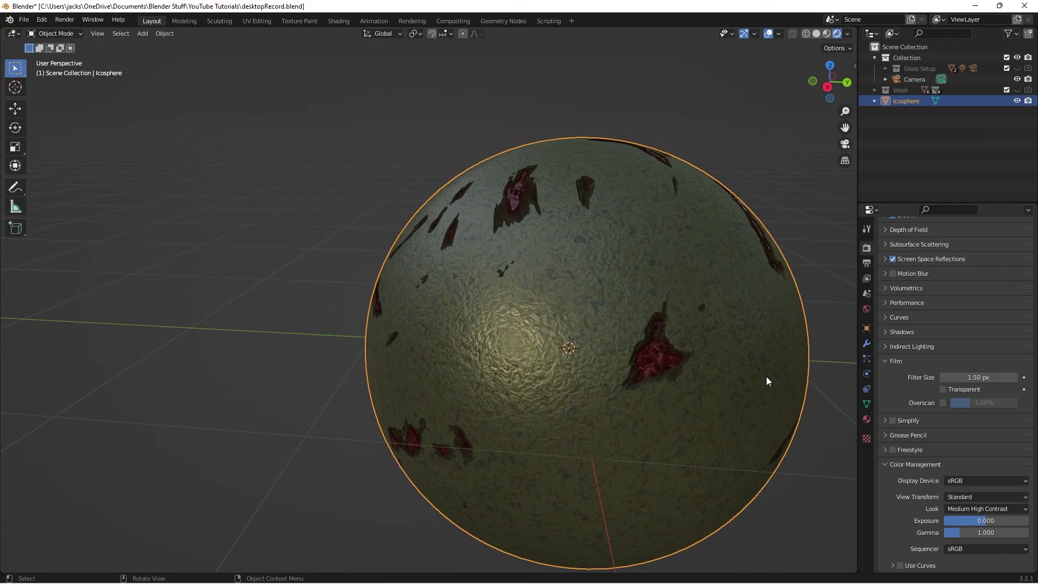
middle_click_drag(766, 376, 713, 372)
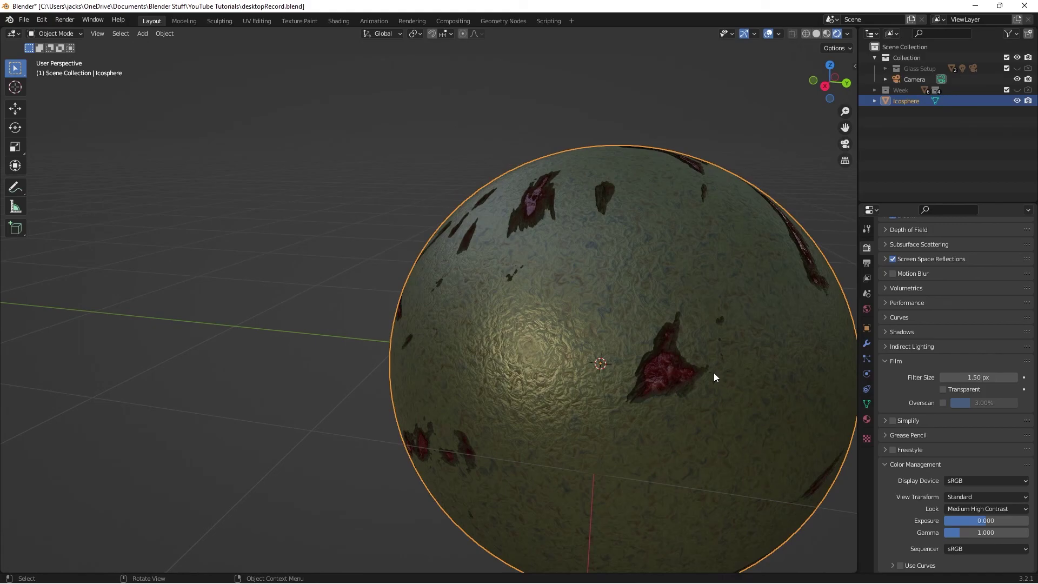
key("KP_0")
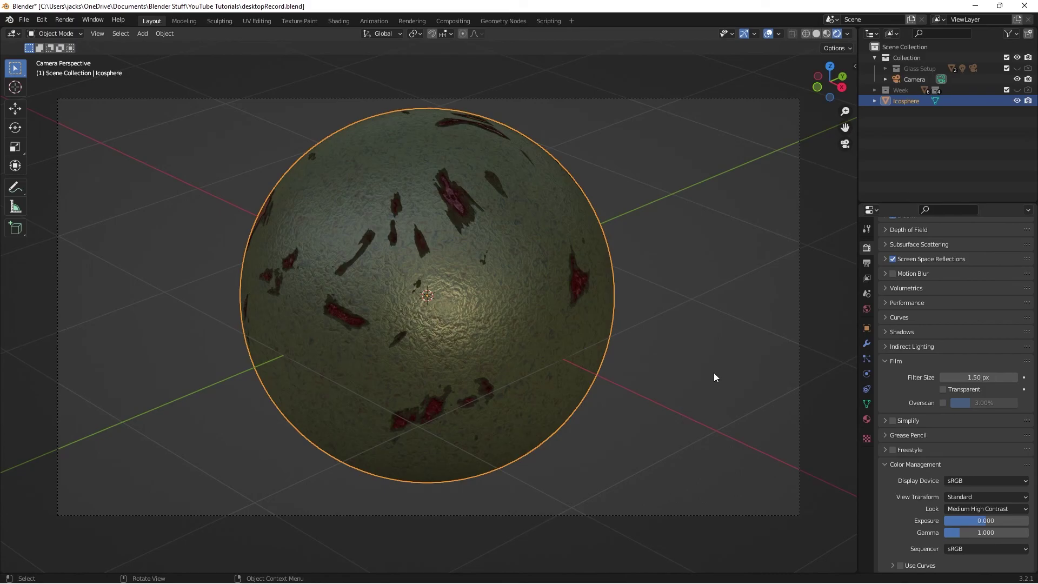
left_click(650, 397)
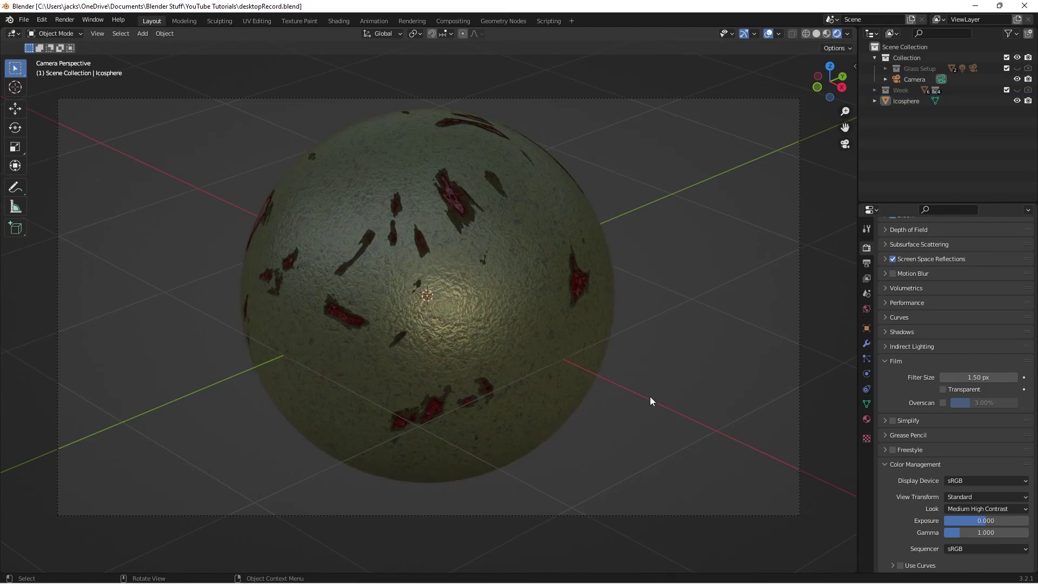